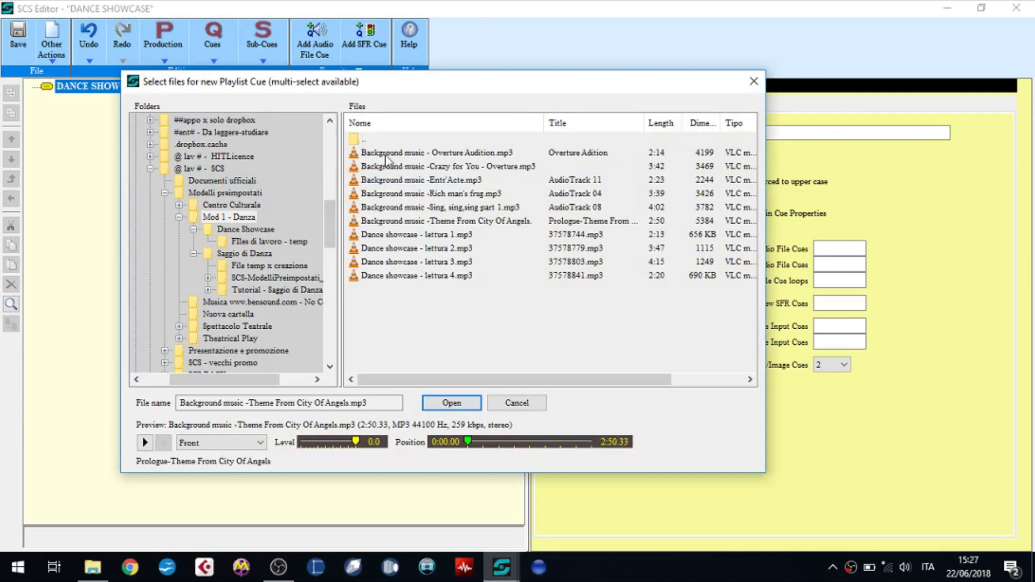
Step: Create the playlist cue from the six Background music files, from Overture Audition through Theme From City Of Angels
left_click(389, 167, "shift")
left_click(389, 183, "shift")
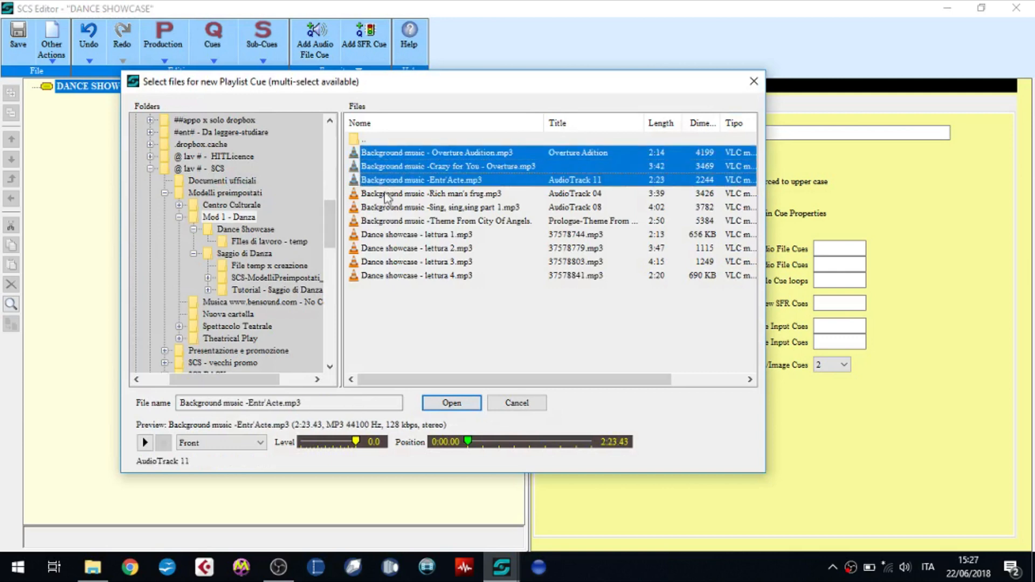
left_click(387, 195, "shift")
left_click(386, 208, "shift")
left_click(384, 222, "shift")
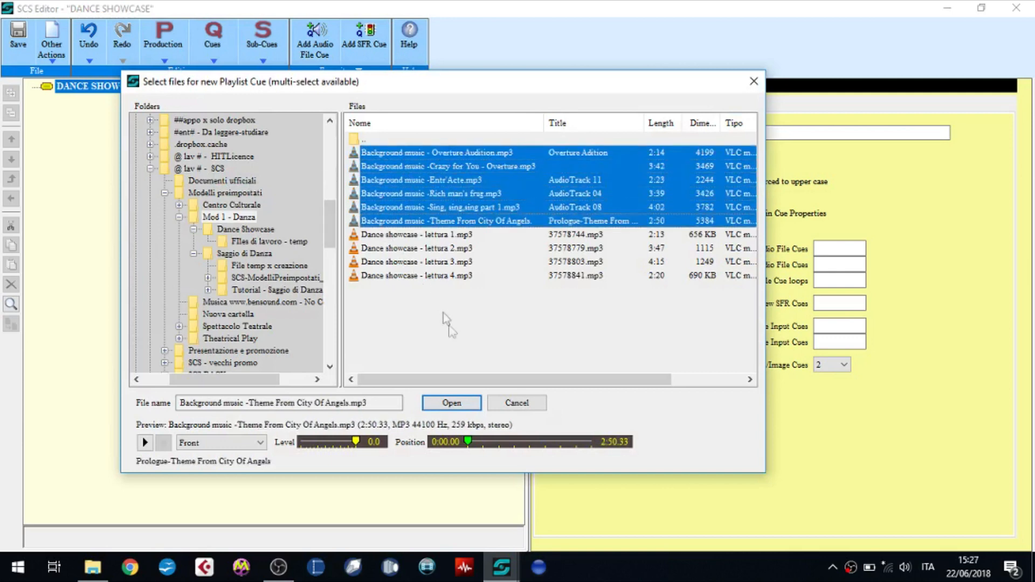
left_click(458, 403)
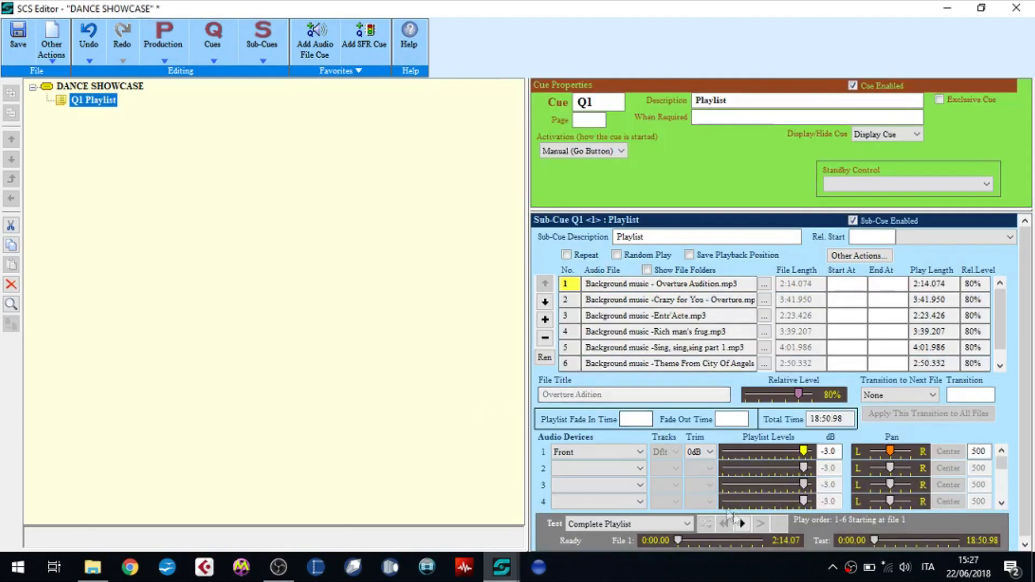
Step: Test-play the playlist while lowering its Front level to -21.7 dB, and apply peak normalization across all files with a maximum of 80%
left_click(743, 525)
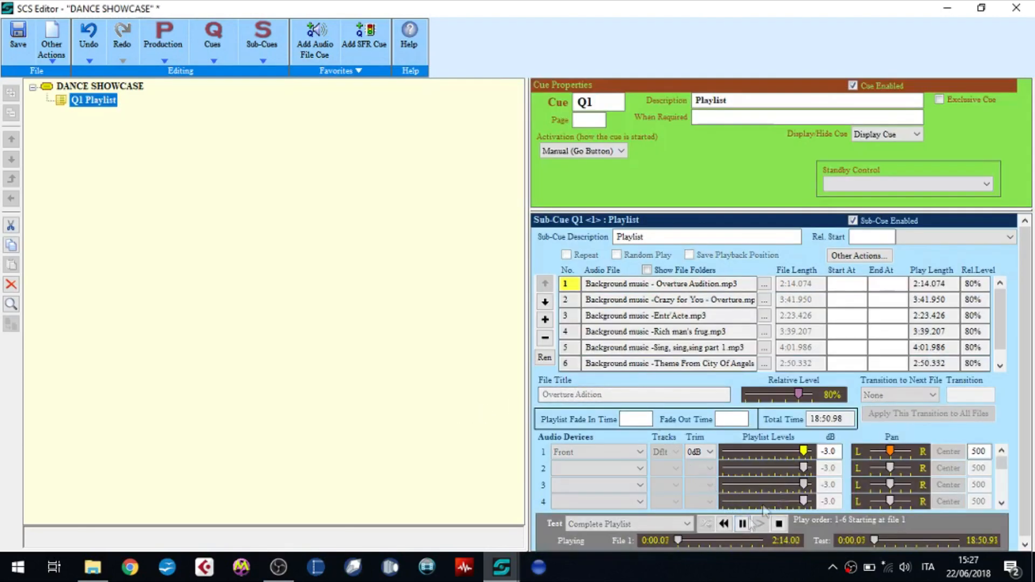
left_click(805, 455)
left_click_drag(806, 458, 767, 453)
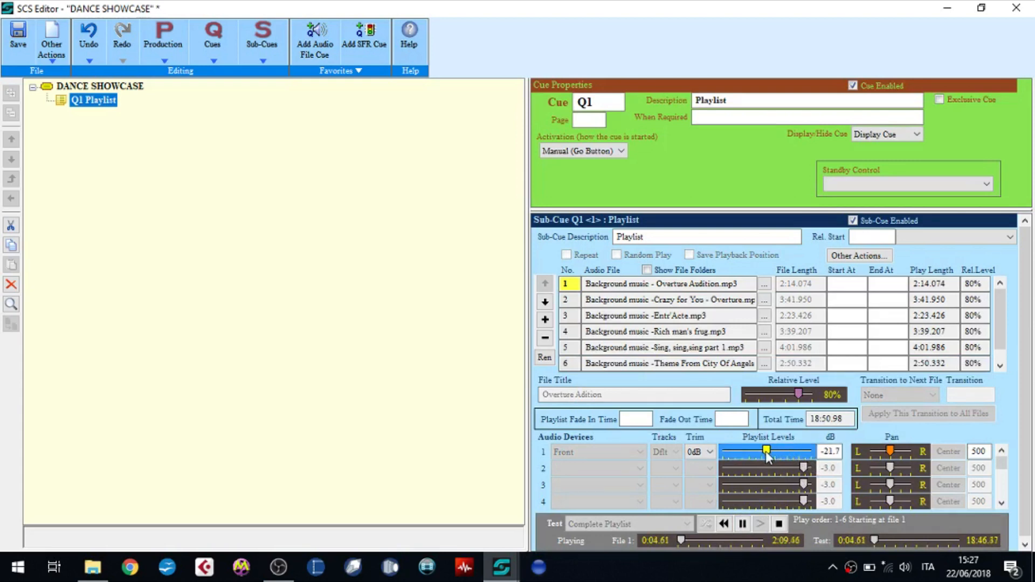
left_click(780, 525)
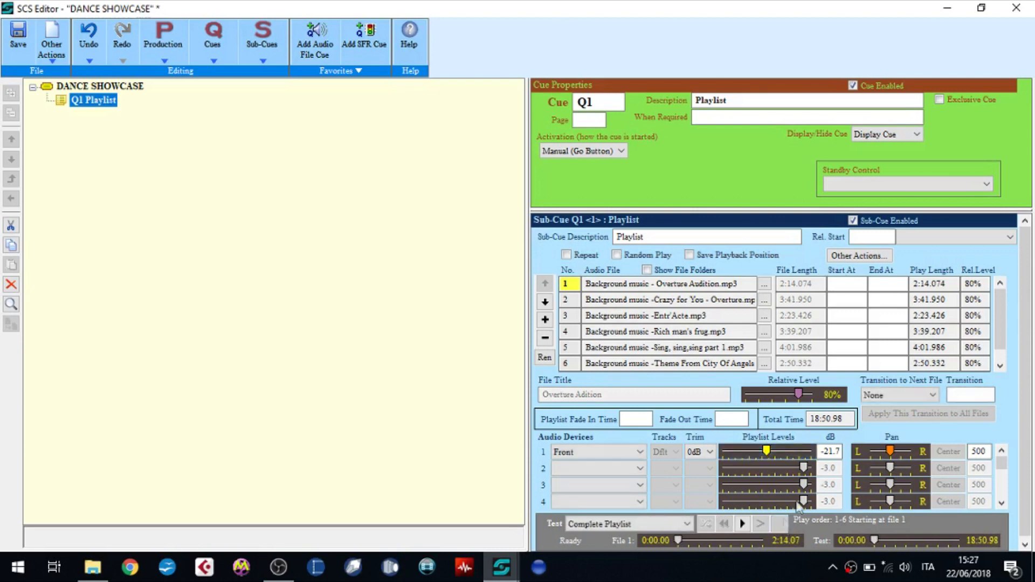
left_click(882, 256)
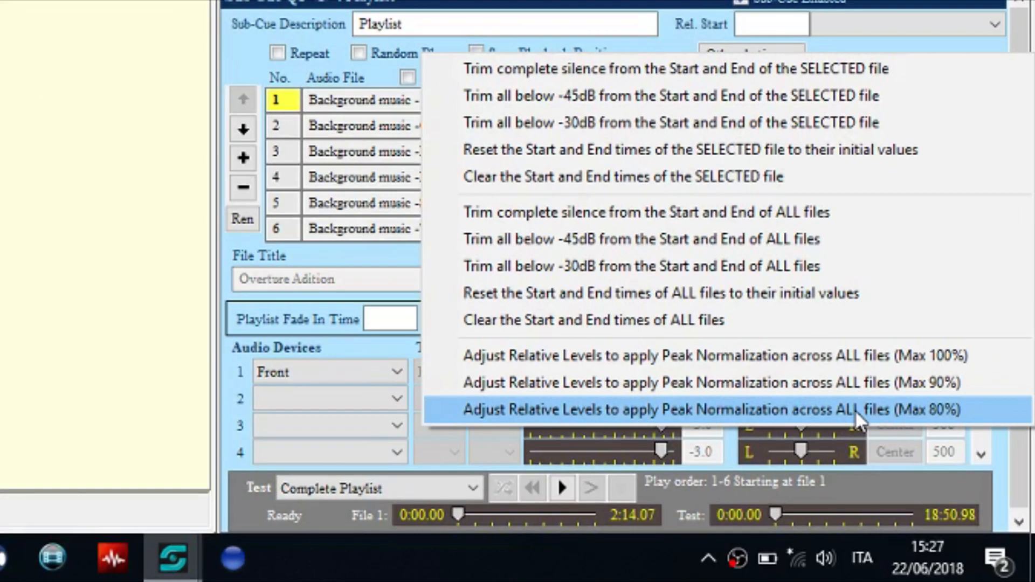
left_click(827, 412)
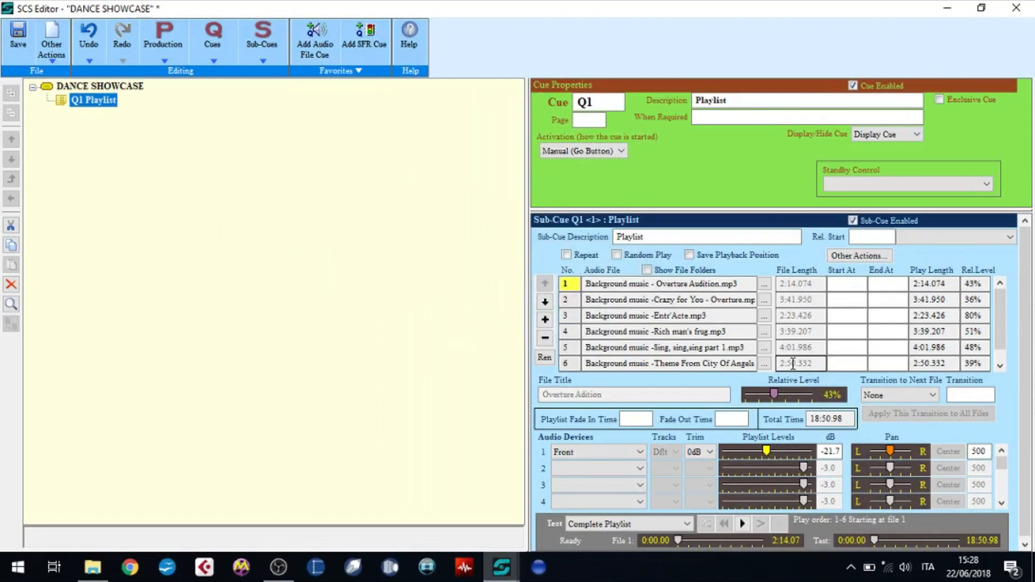
Step: Set the playlist cue's description to OPEN HOUSE and its When Required note to "When doors are opened"
double_click(747, 99)
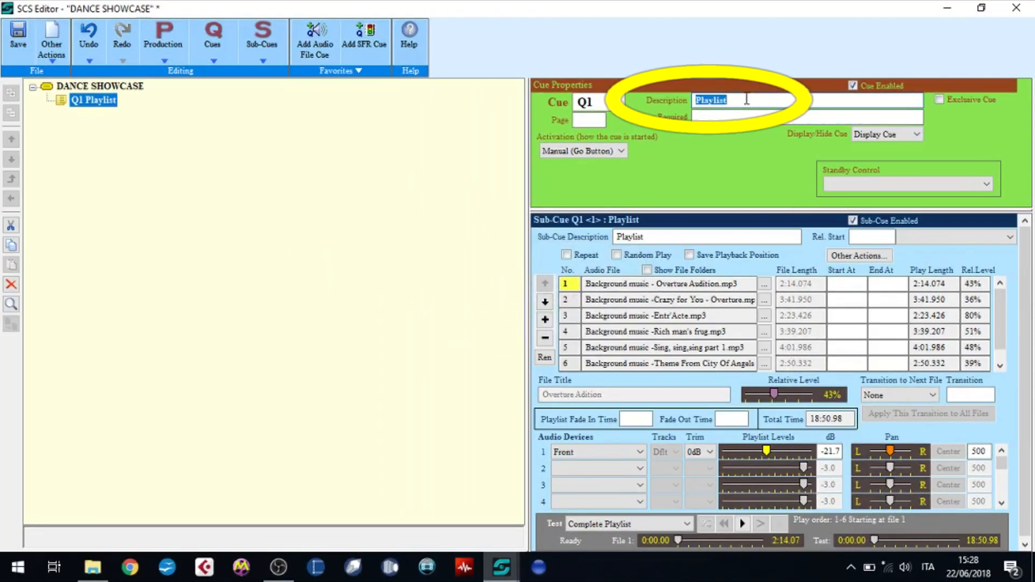
type("OPEN HO")
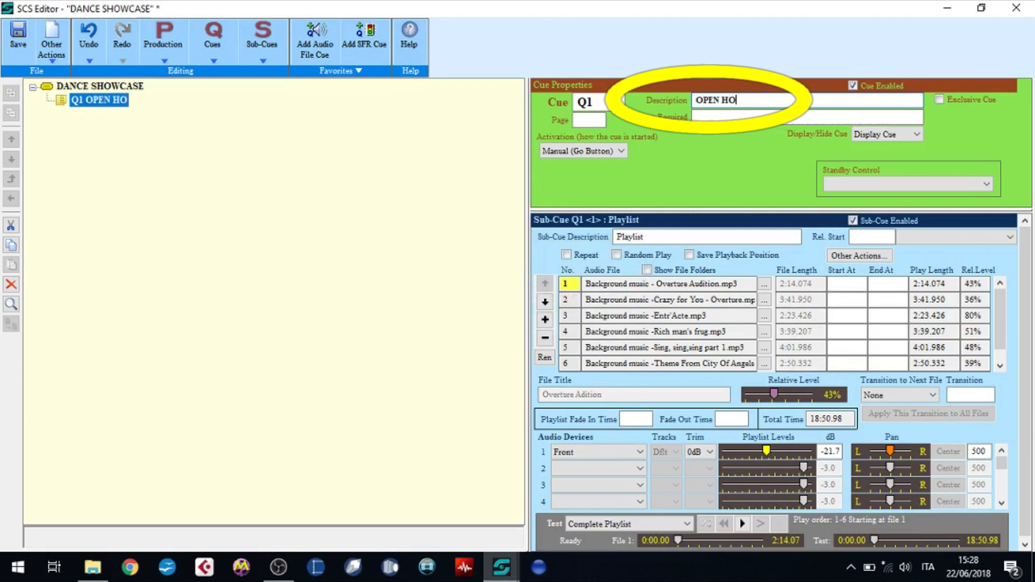
type("USE")
key("Tab")
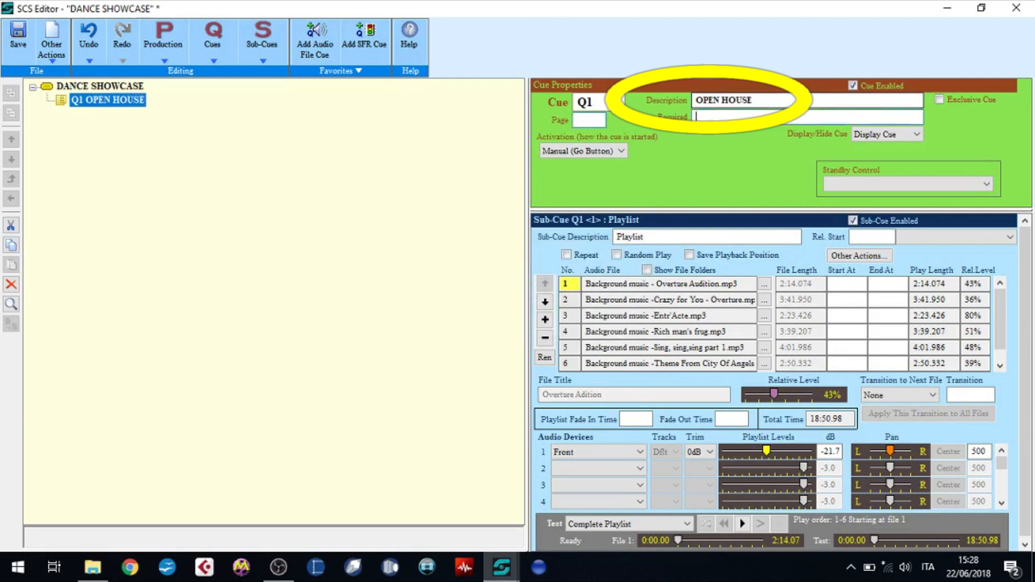
type("When do")
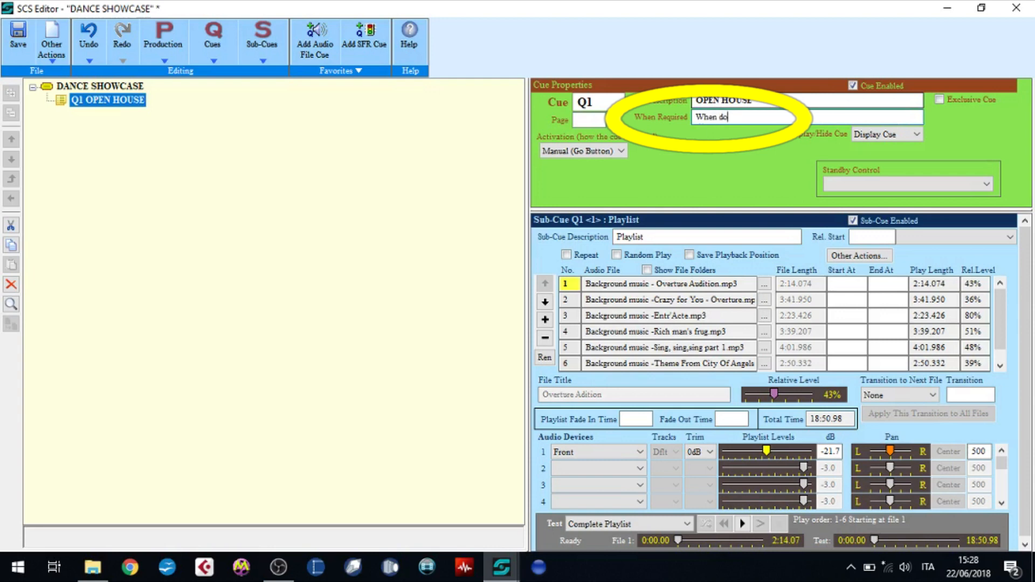
type("ors are opened")
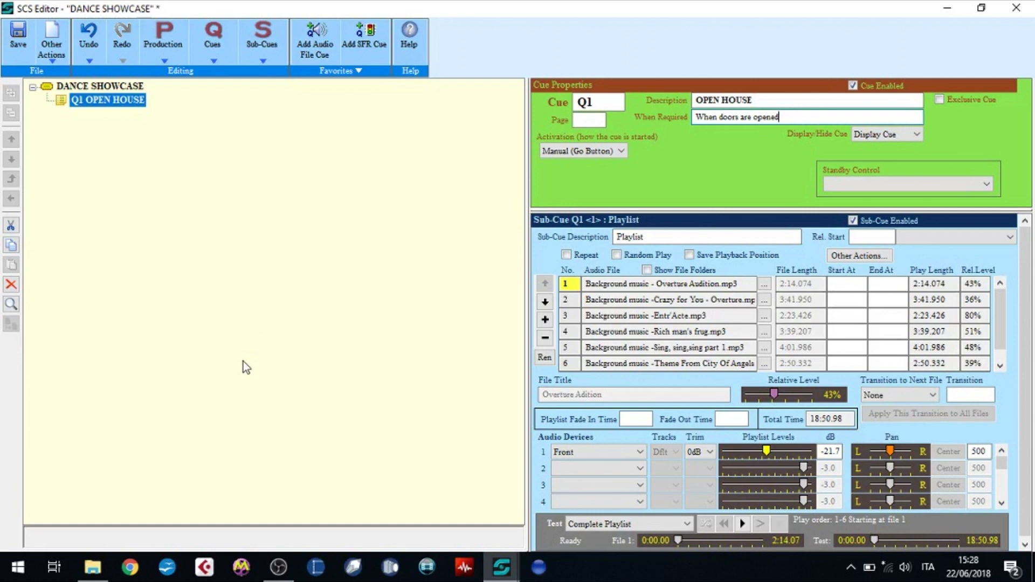
Step: Add an SFR cue that fades out and then hibernates Q1 OPEN HOUSE, with a fade time override of 5 seconds
left_click(213, 38)
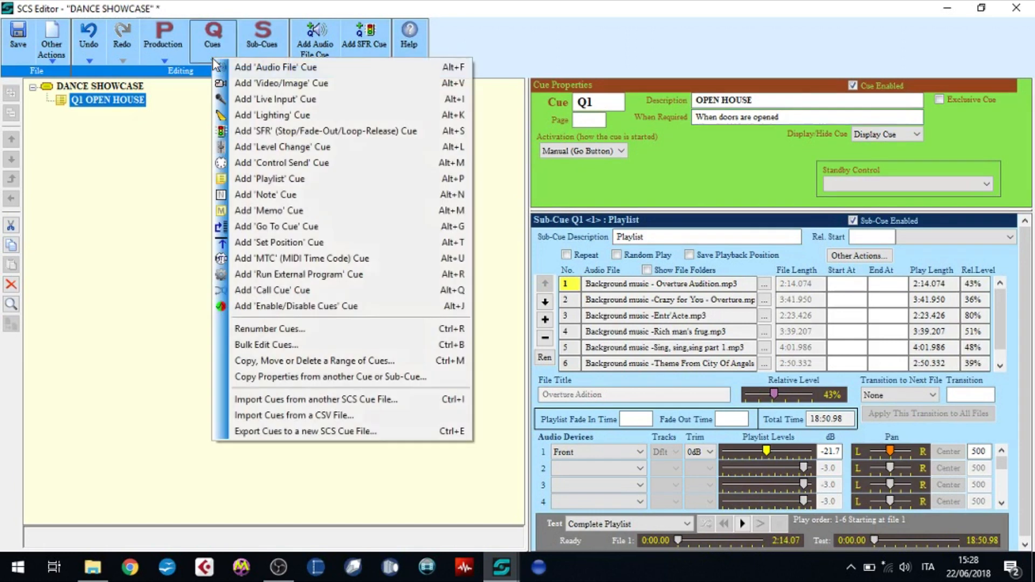
left_click(245, 132)
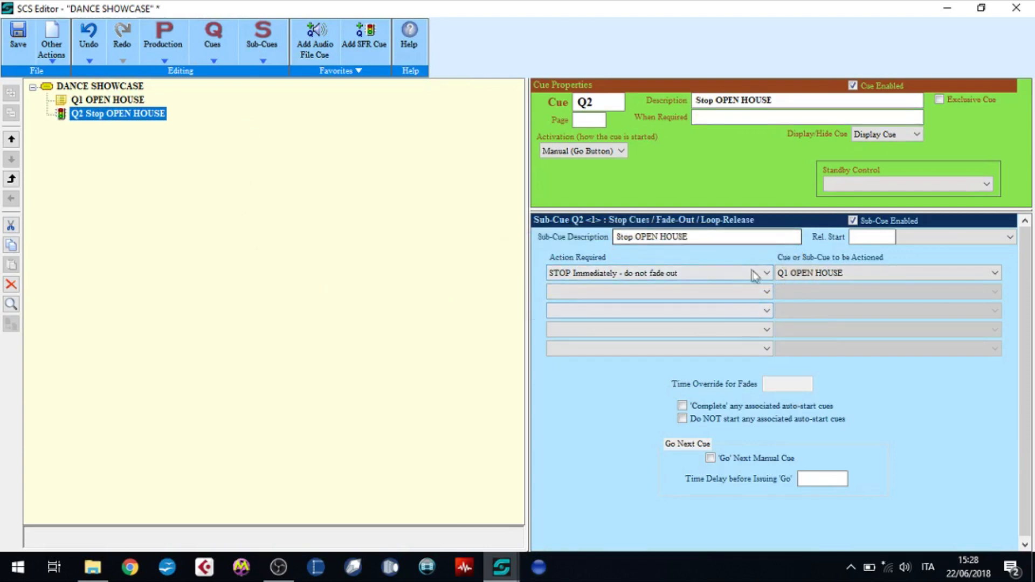
left_click(766, 272)
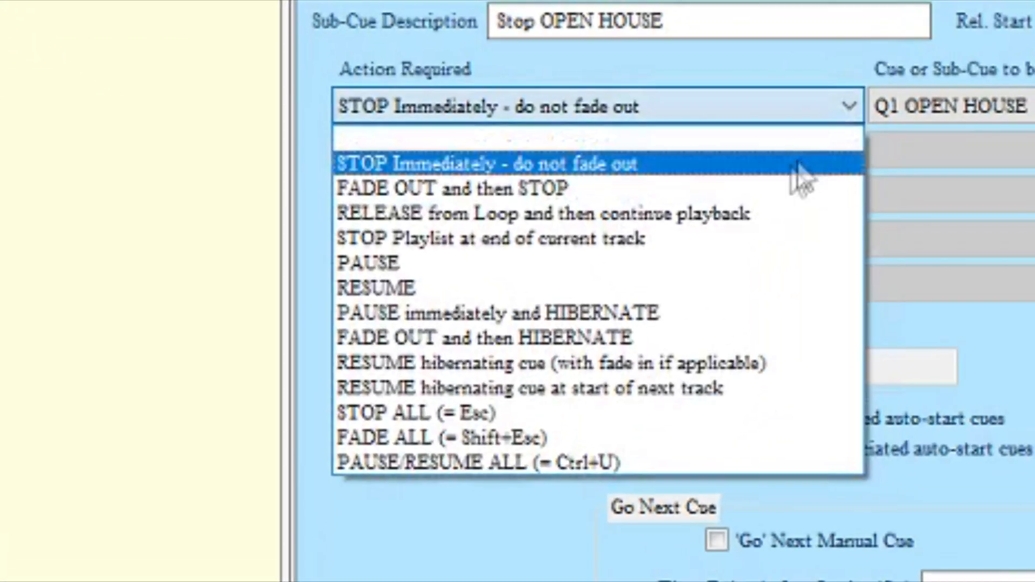
left_click(654, 343)
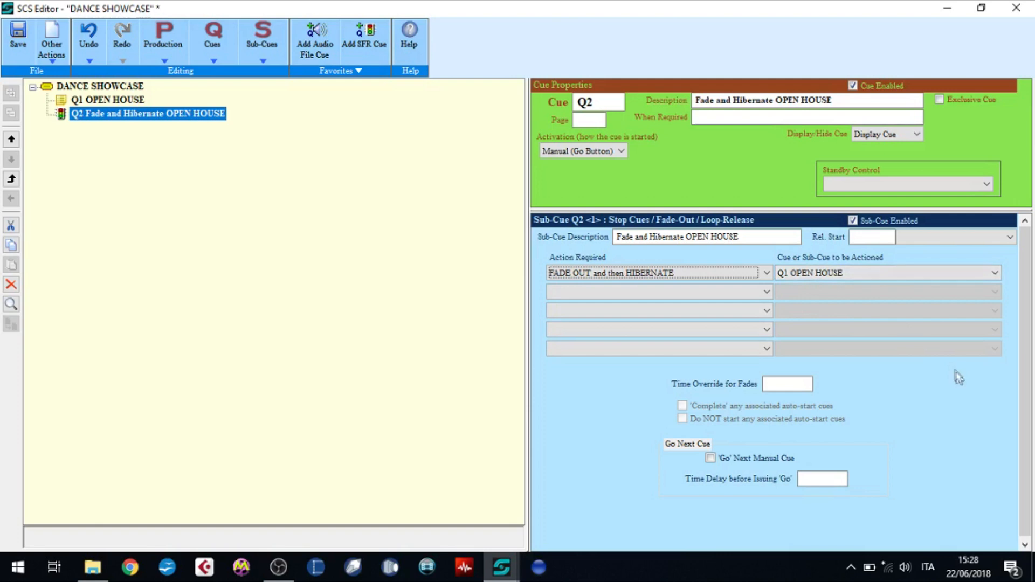
left_click(793, 385)
type("5")
key("Tab")
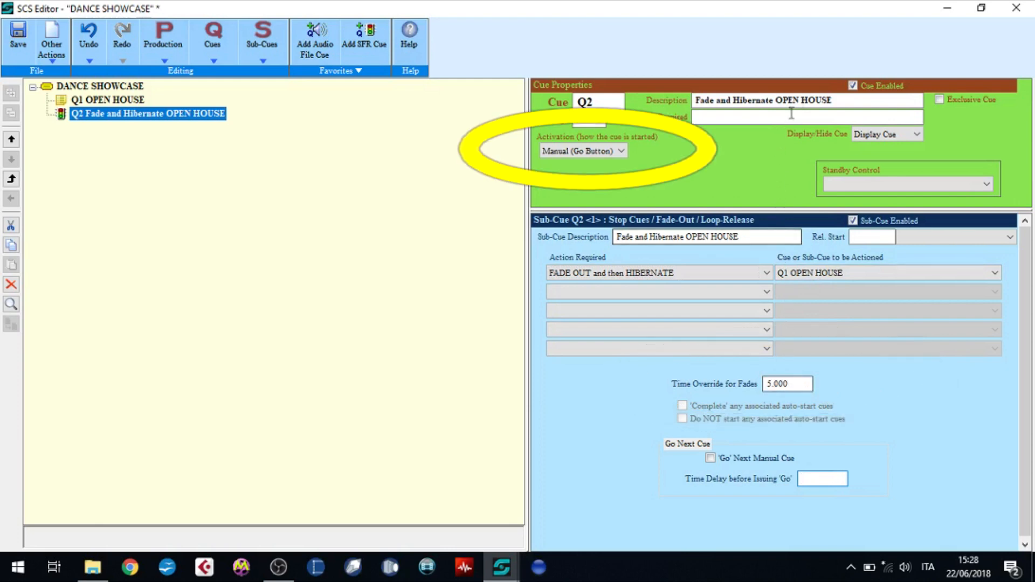
Step: Set the SFR cue's description to HOUSE DARK and its When Required note to "When house lights go off"
left_click(844, 99)
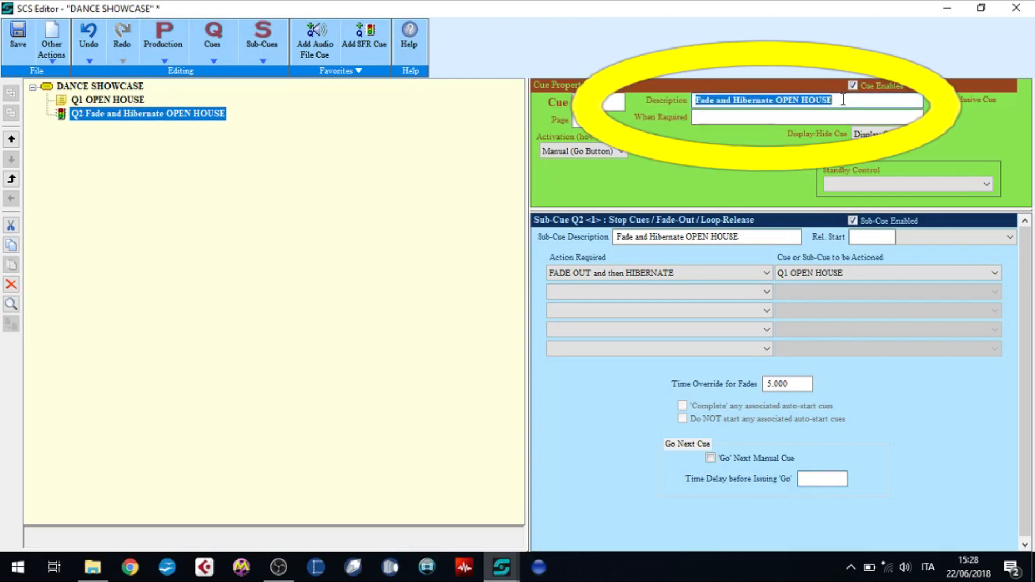
type("HOUSE DARK")
key("Tab")
type("When")
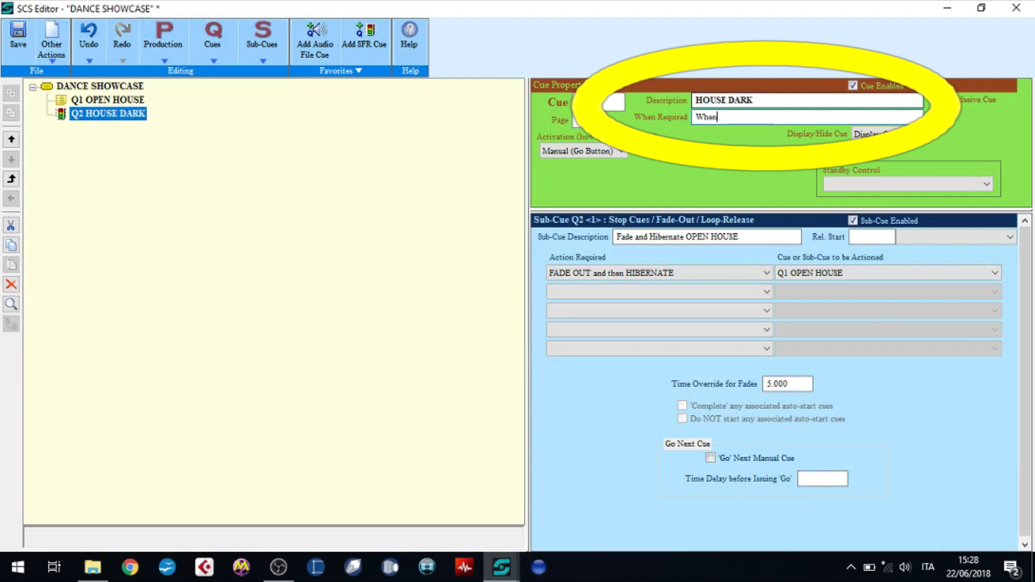
type(" house lights go off")
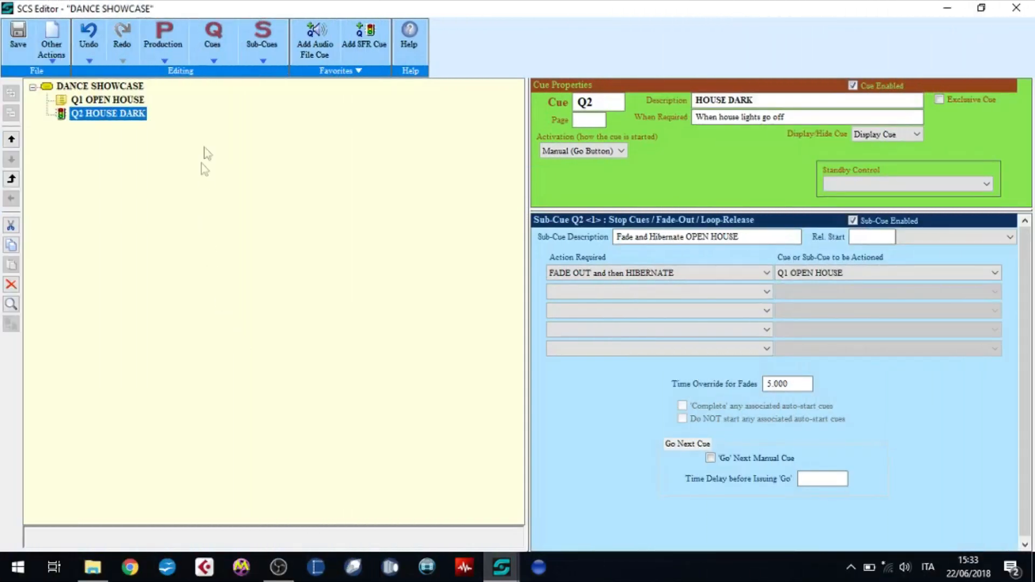
Step: Add audio file cues for Announcement - phones.mp3 and Announcement - photos.mp3, and make the photos cue a sub-cue of the phones cue
left_click(212, 58)
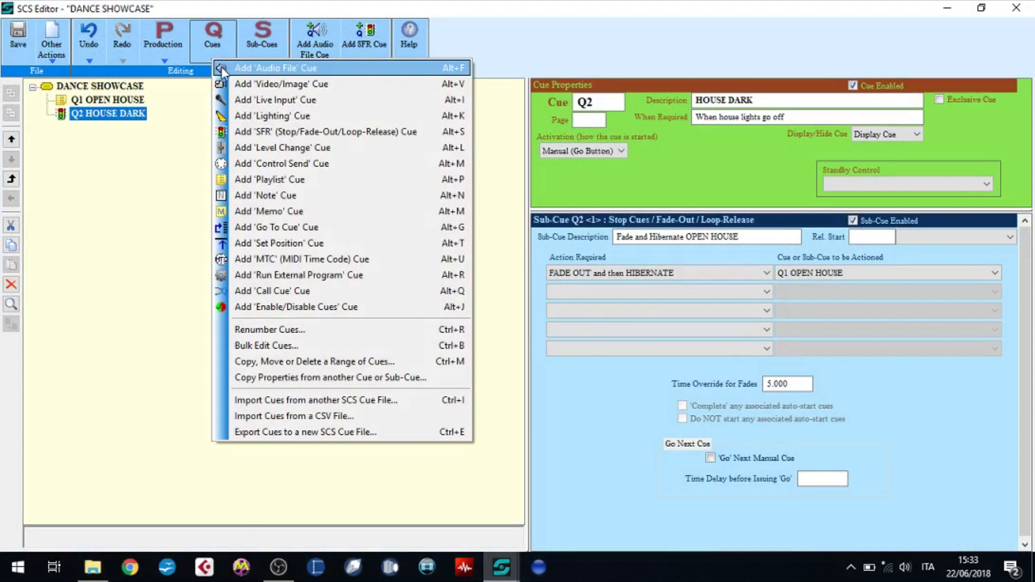
left_click(221, 67)
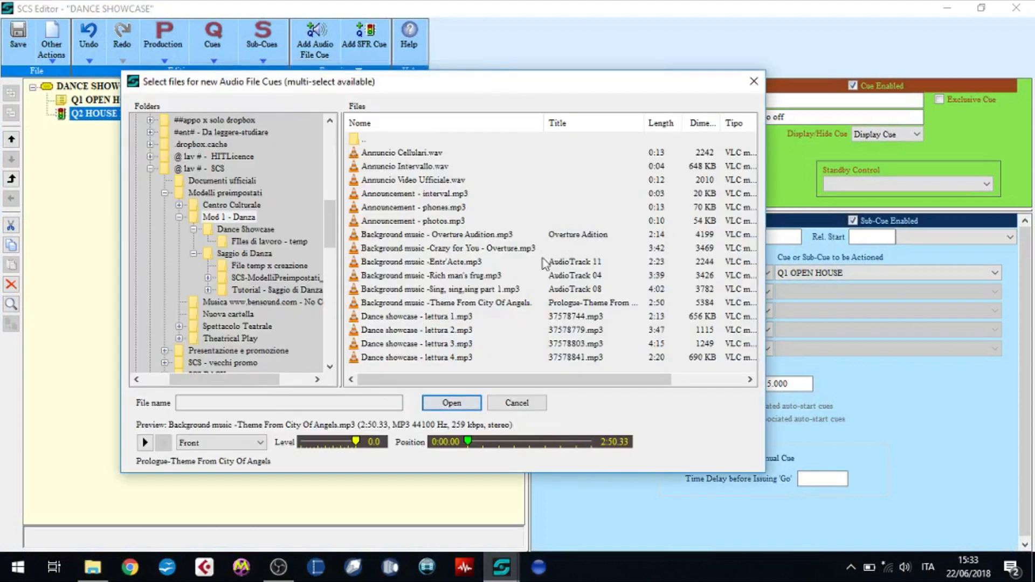
left_click(424, 209)
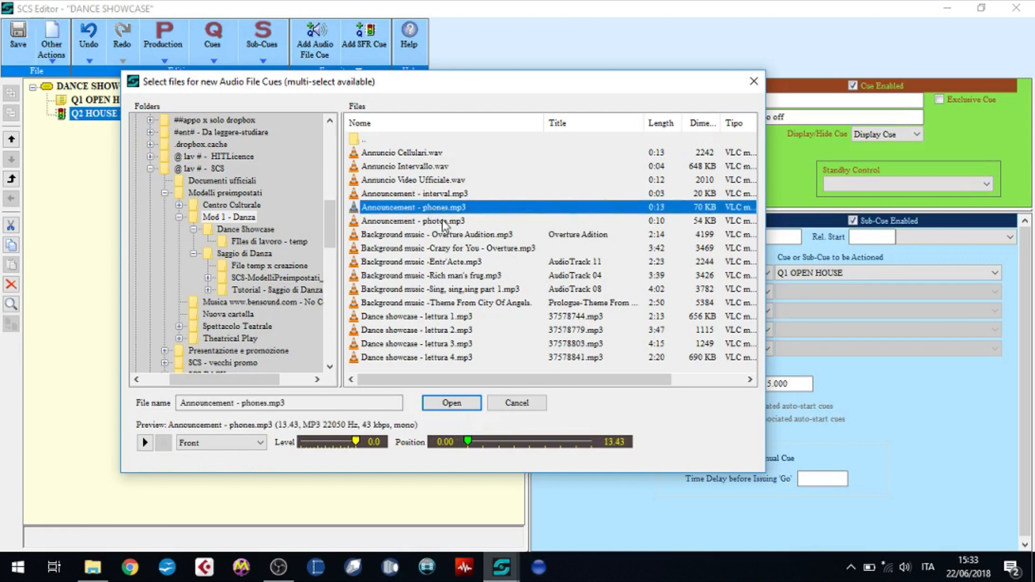
left_click(442, 221)
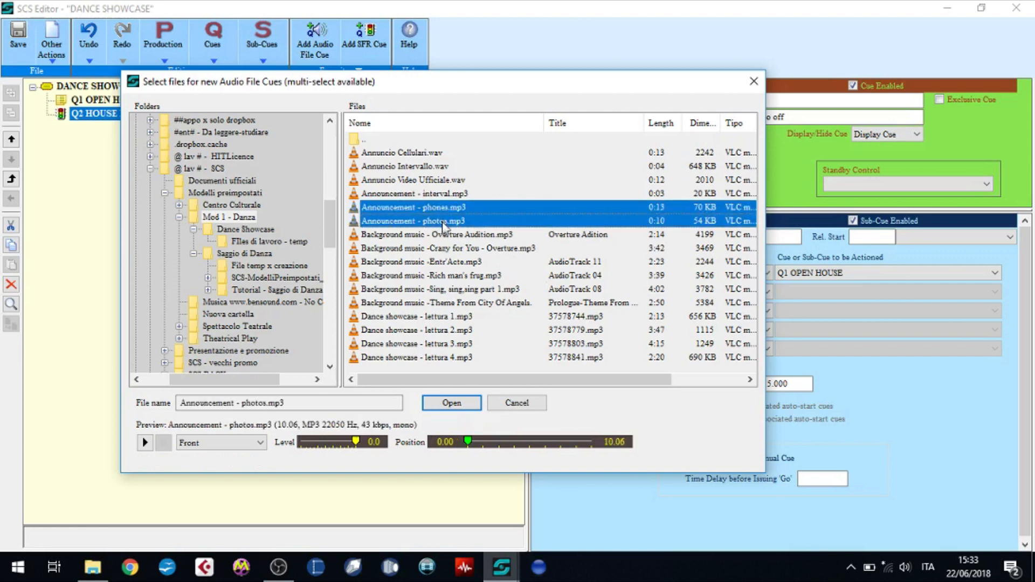
left_click(453, 404)
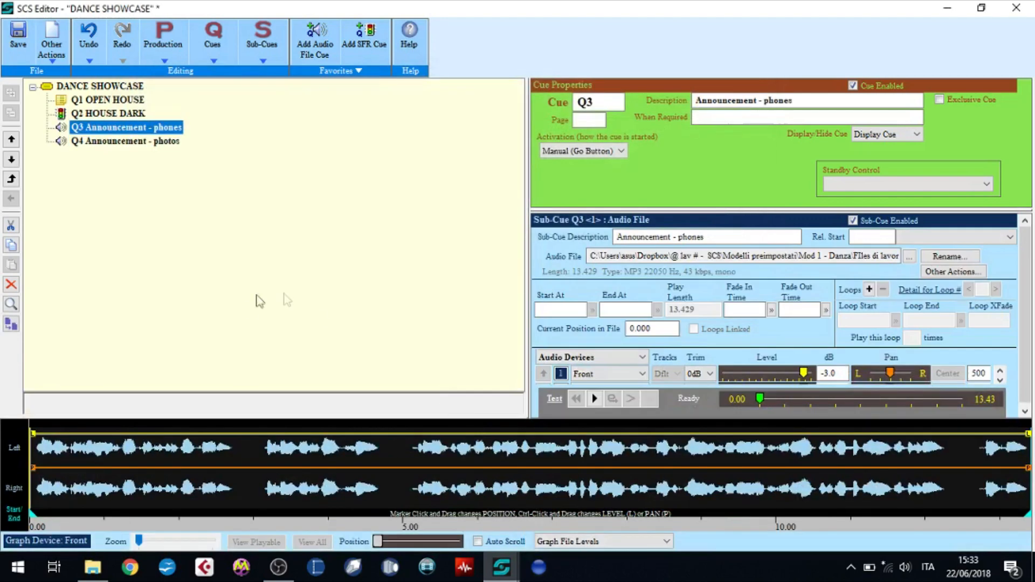
left_click(78, 143)
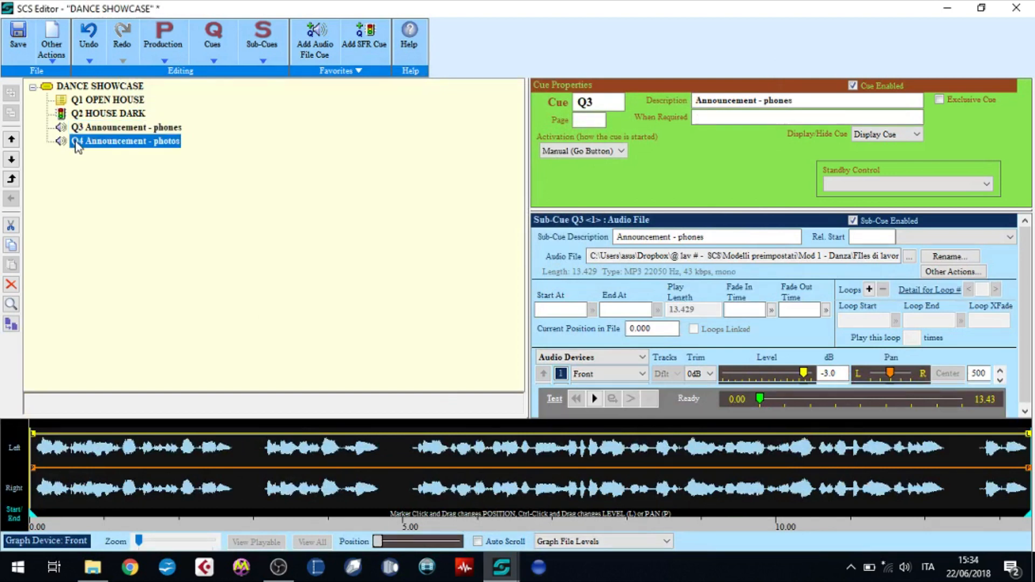
left_click(11, 179)
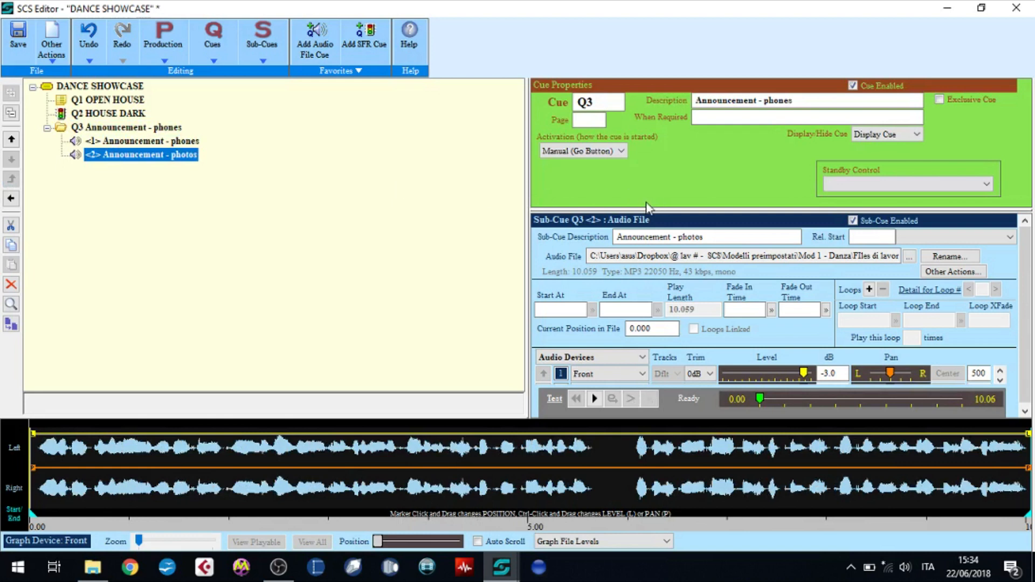
Step: Test-play the Announcement - phones sub-cue while lowering its Front level to -5.0 dB, and stop playback
left_click(193, 141)
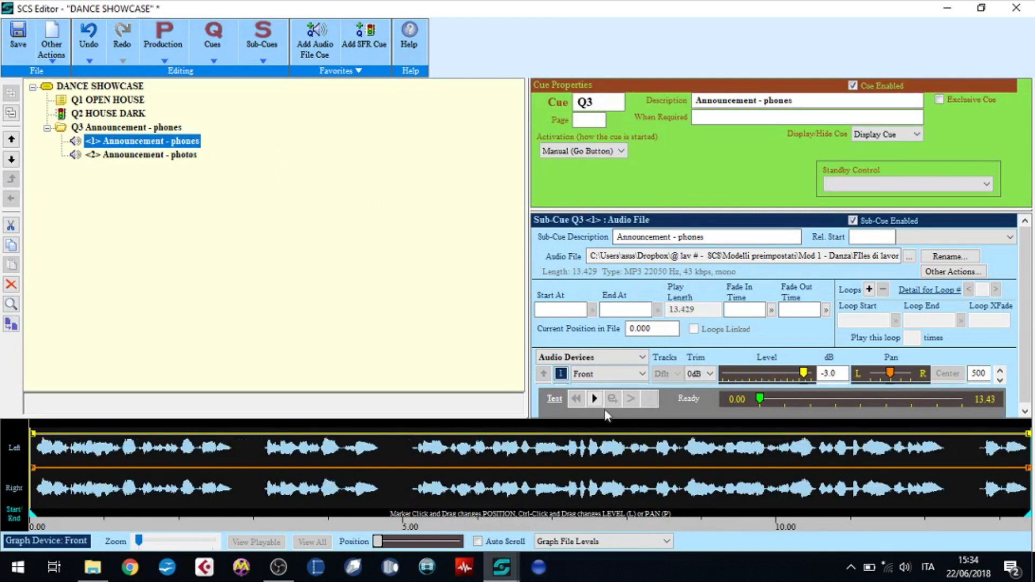
left_click(595, 399)
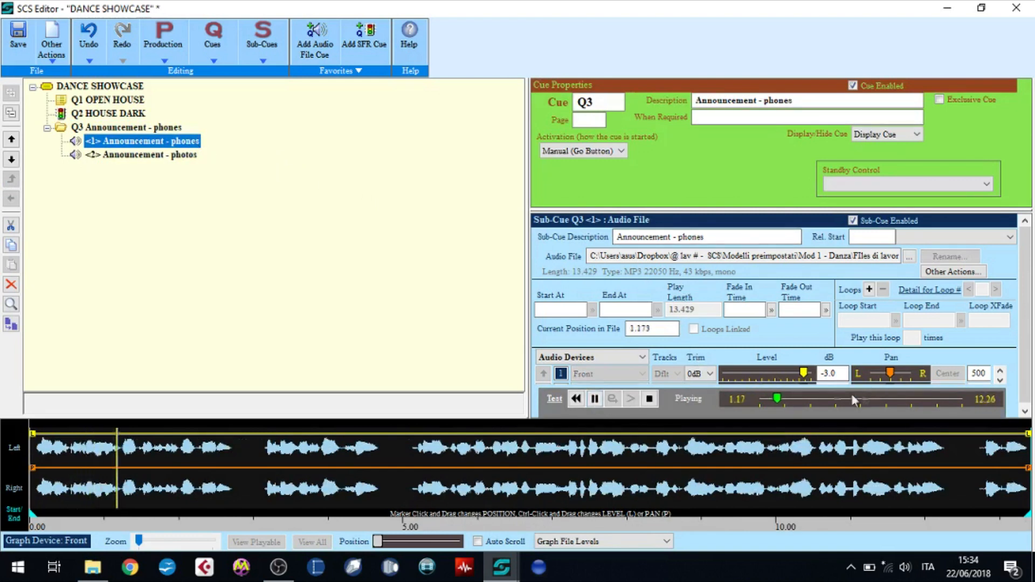
left_click_drag(804, 373, 802, 376)
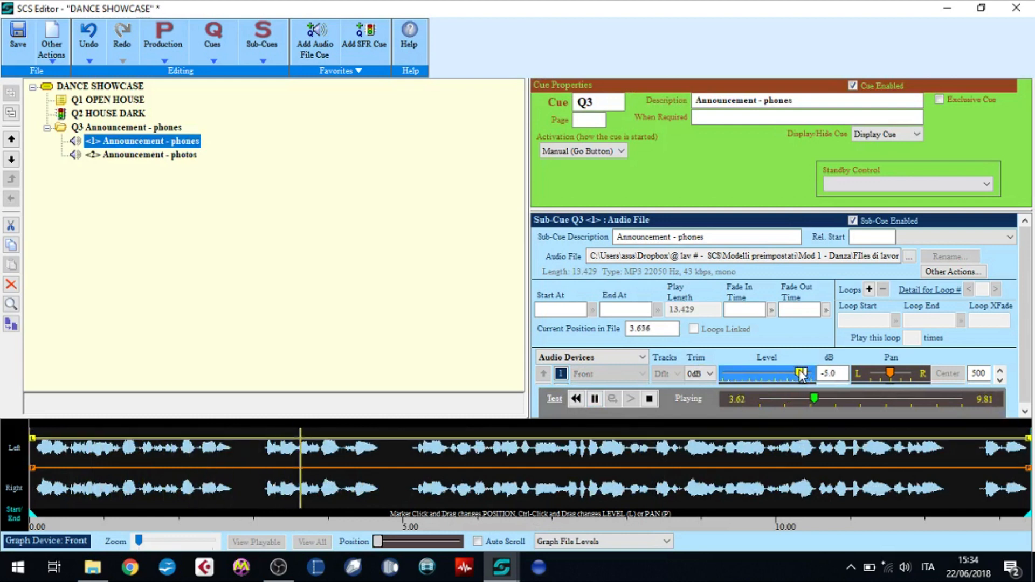
left_click(649, 400)
Step: Test-play the Announcement - photos sub-cue while lowering its Front level to -6.0 dB, and stop playback
left_click(179, 157)
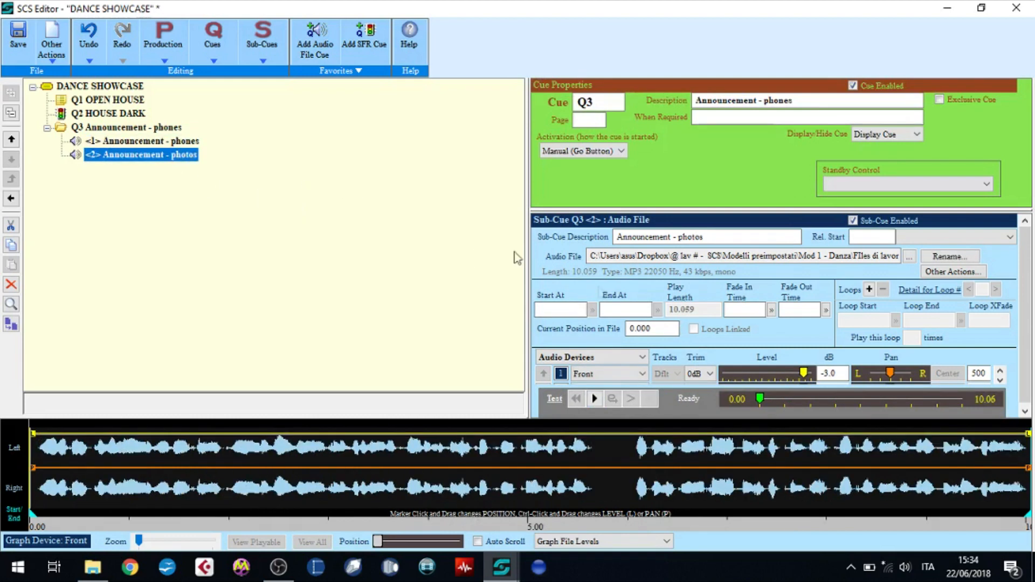
left_click(594, 399)
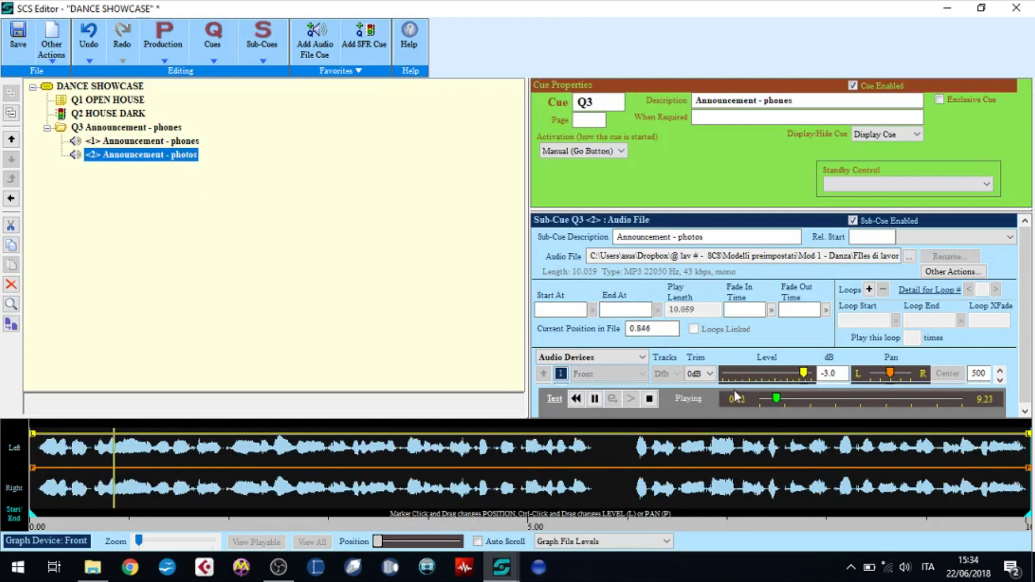
left_click_drag(802, 379, 800, 377)
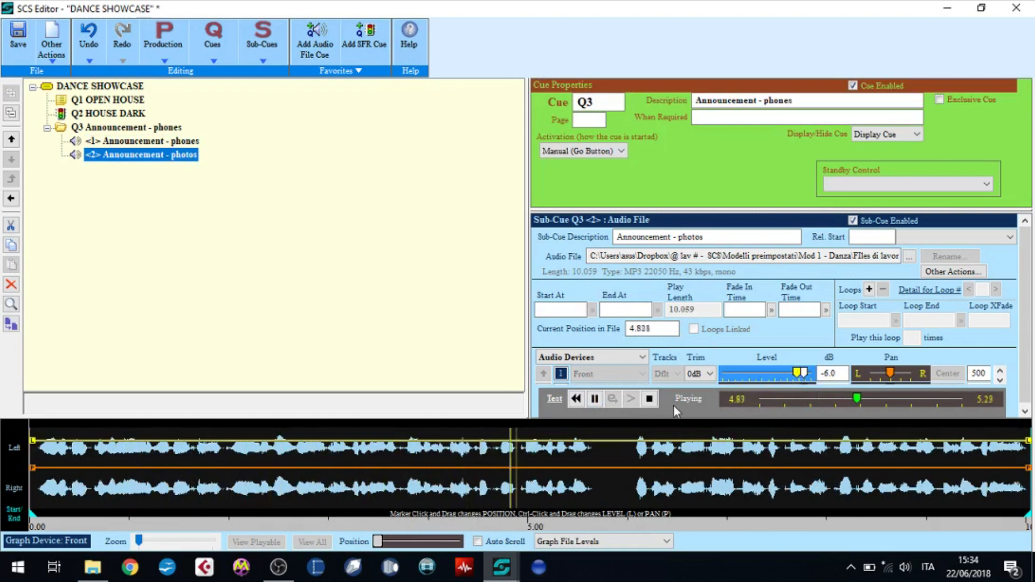
left_click(650, 399)
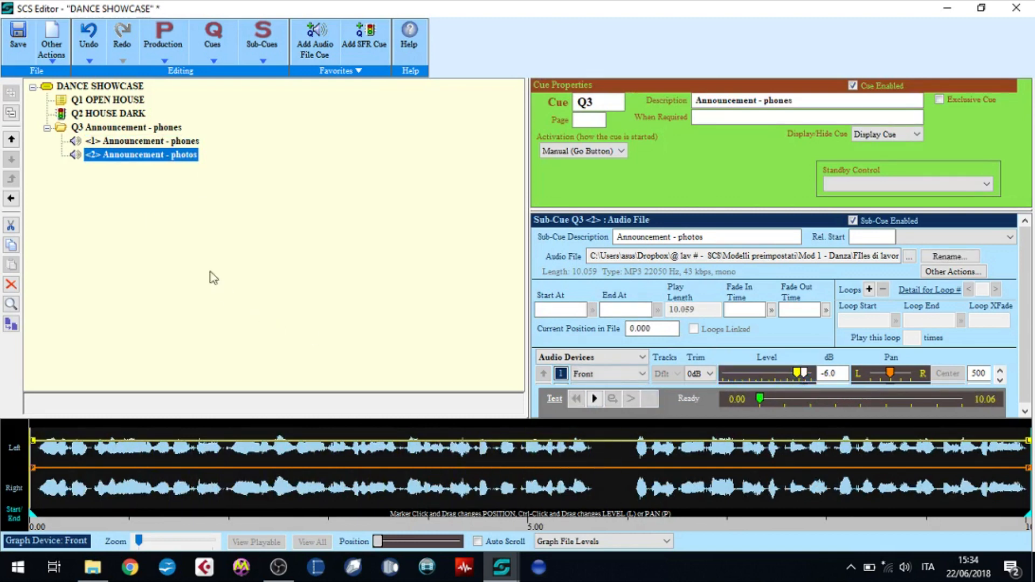
Step: Set cue Q3's activation to Auto Start, 2 seconds after the end of the previous cue
left_click(129, 143)
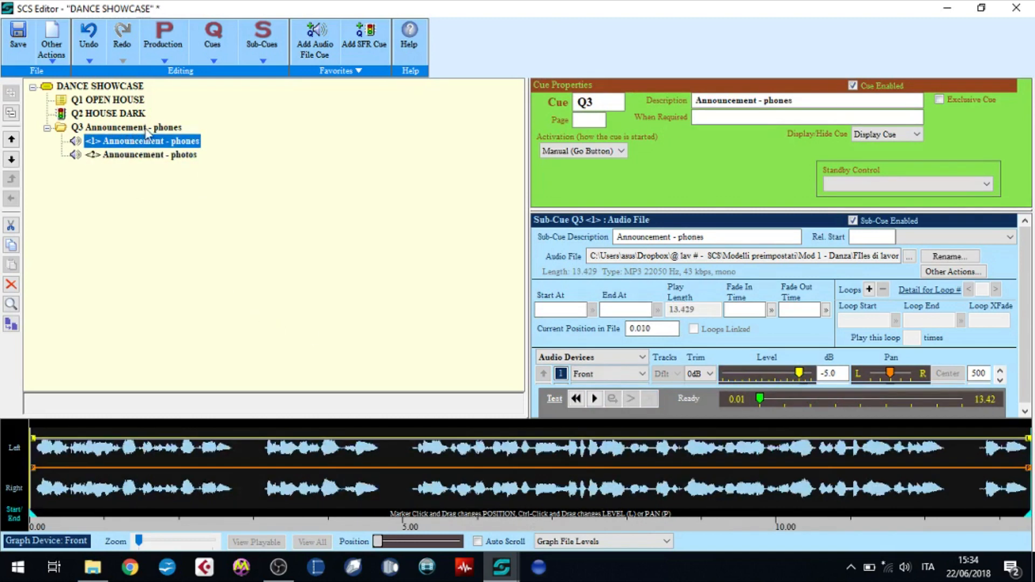
left_click(146, 128)
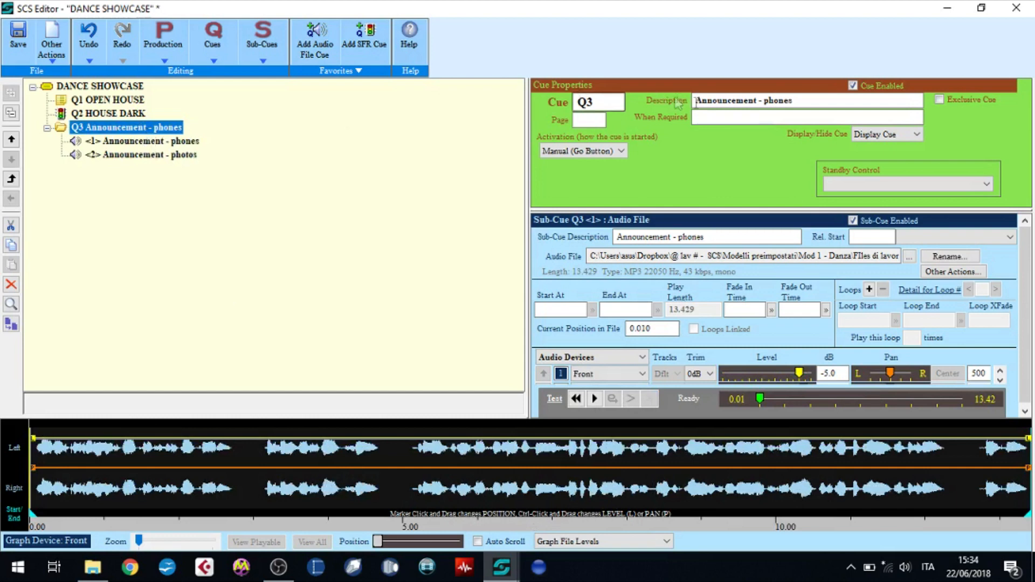
left_click(620, 153)
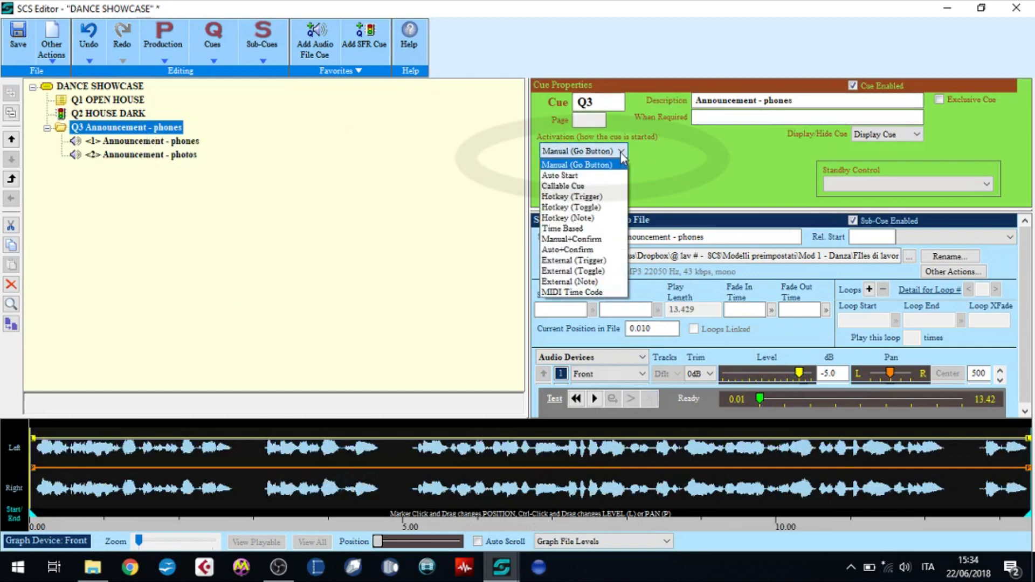
left_click(612, 175)
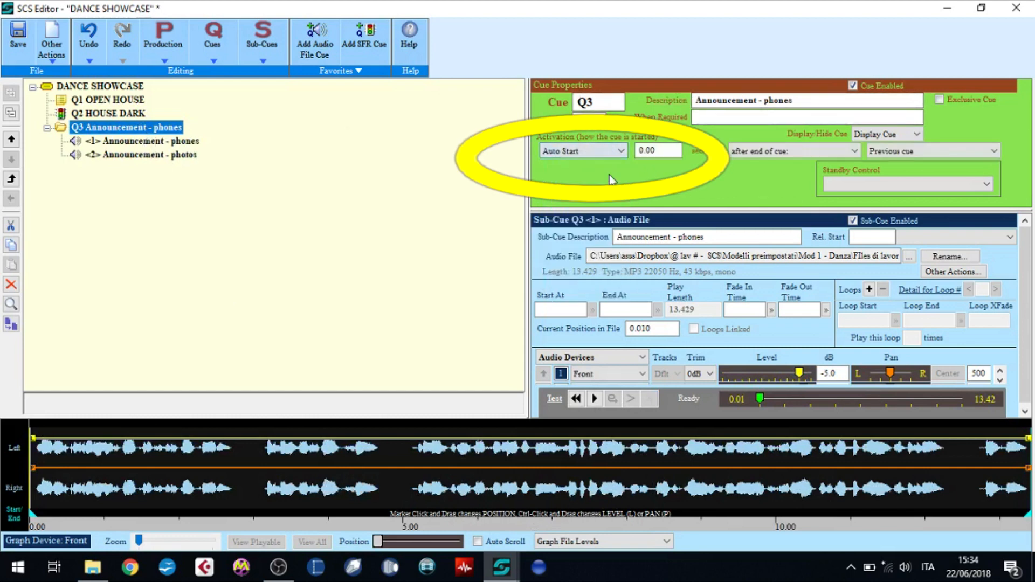
left_click(665, 153)
type("2")
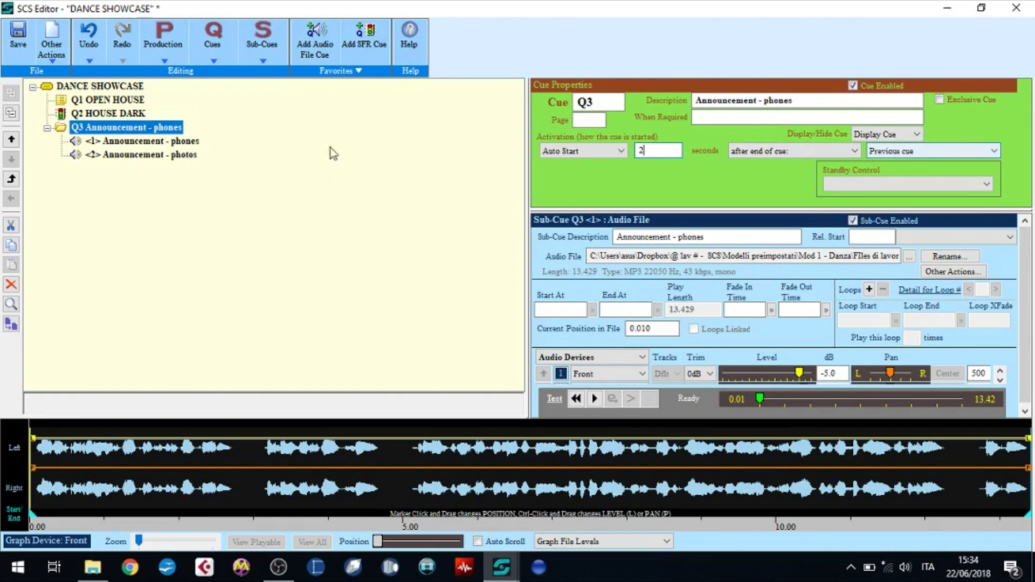
Step: Start the Announcement - photos sub-cue 2 seconds after the end of the previous sub-cue, and set cue Q3's description to SHOW STARTS
left_click(175, 155)
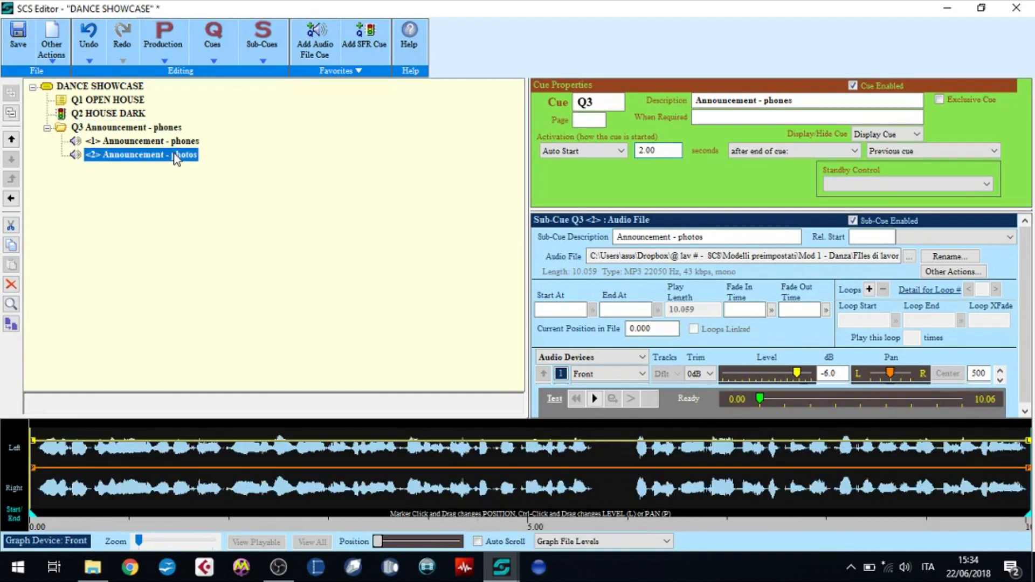
left_click(881, 235)
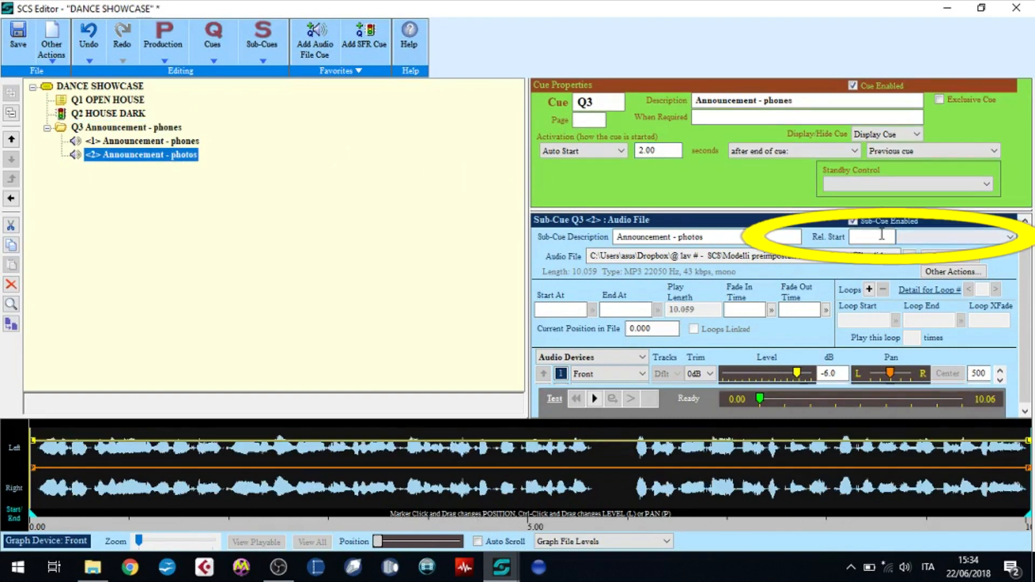
type("2")
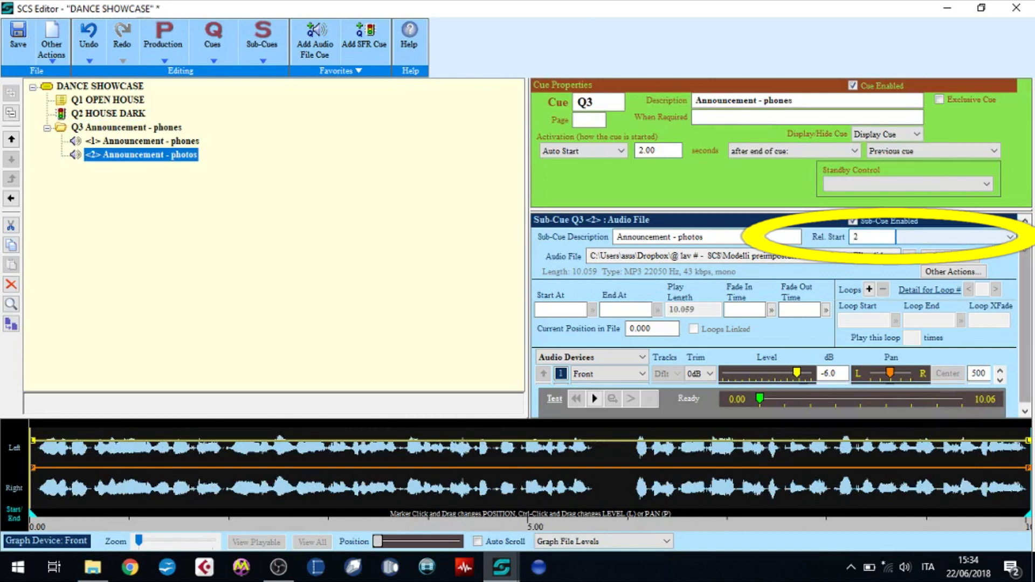
left_click(1010, 238)
left_click(998, 282)
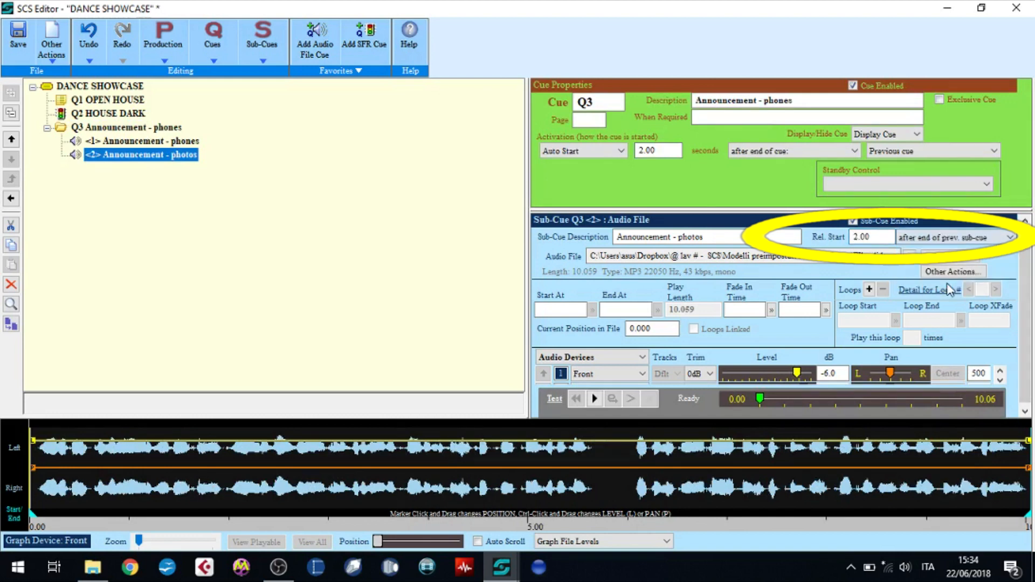
left_click(807, 101)
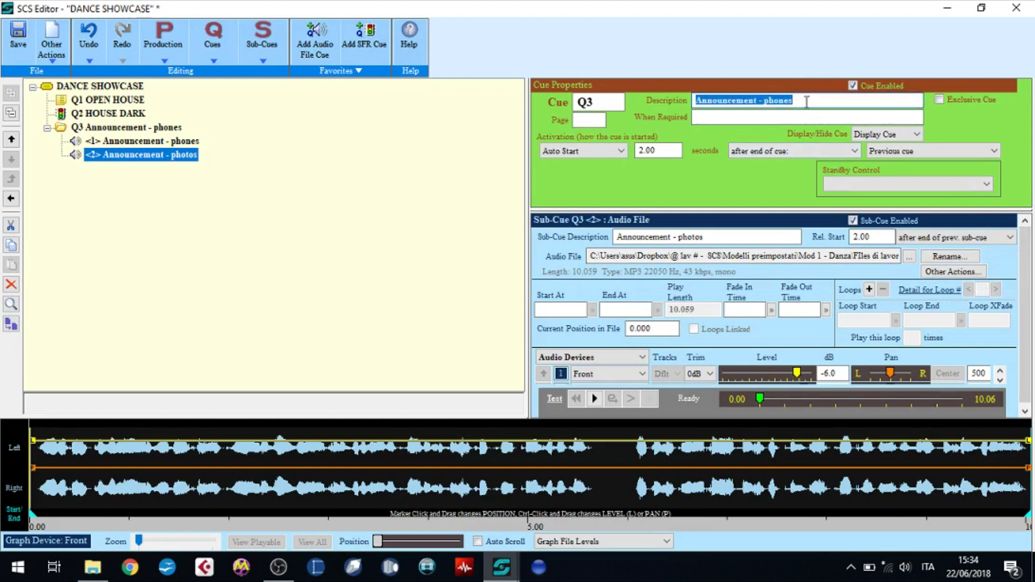
type("SHOW STARTS")
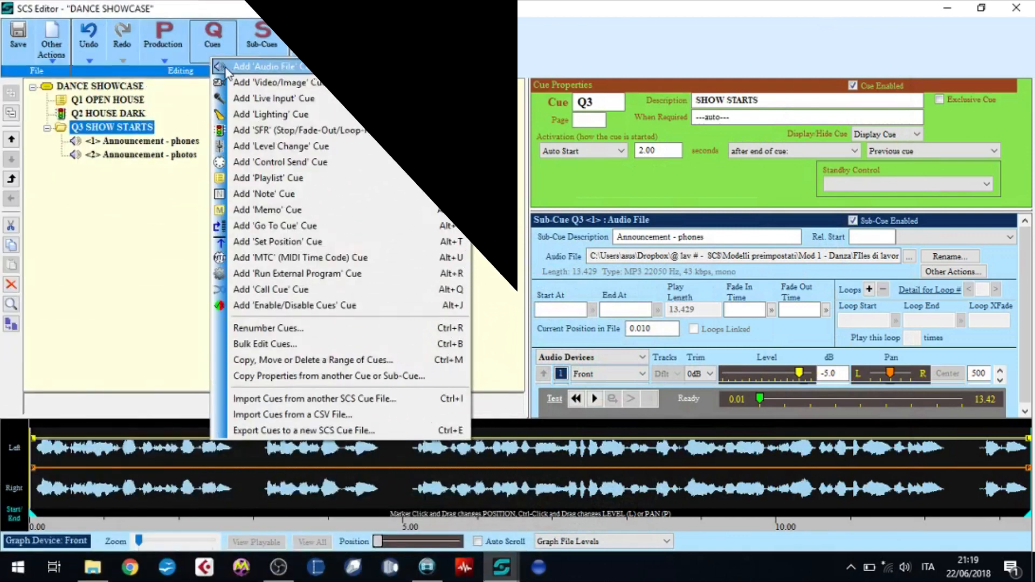
Step: Add an audio file cue for bensound-memories.mp3 after the SHOW STARTS cue
left_click(232, 69)
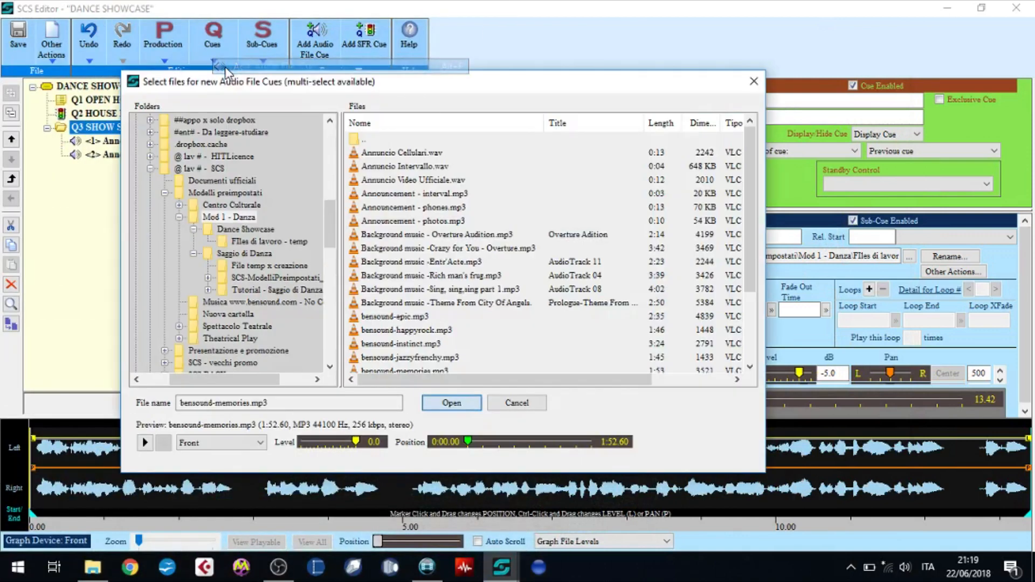
left_click(750, 367)
left_click(750, 367)
left_click(438, 344)
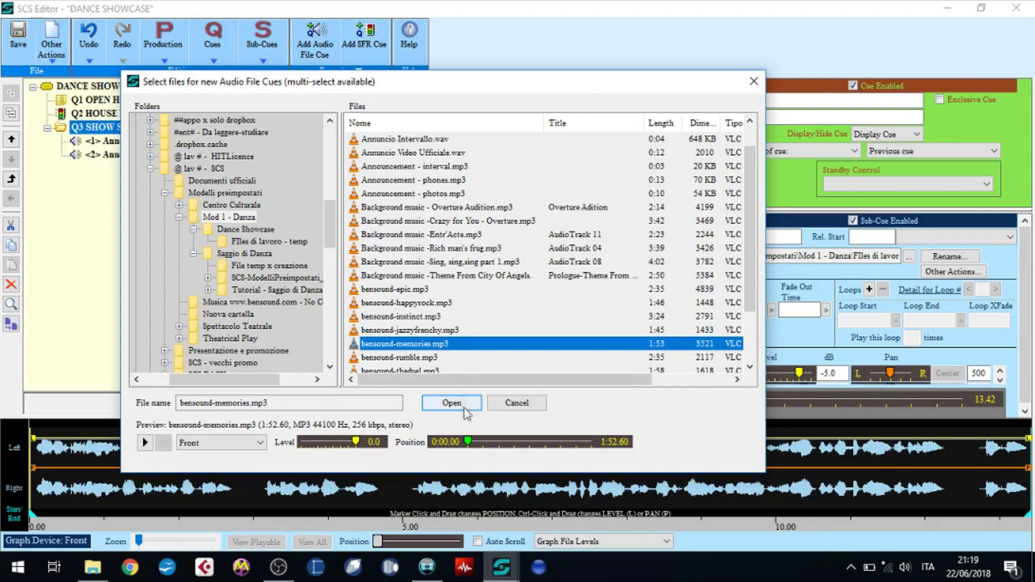
left_click(464, 403)
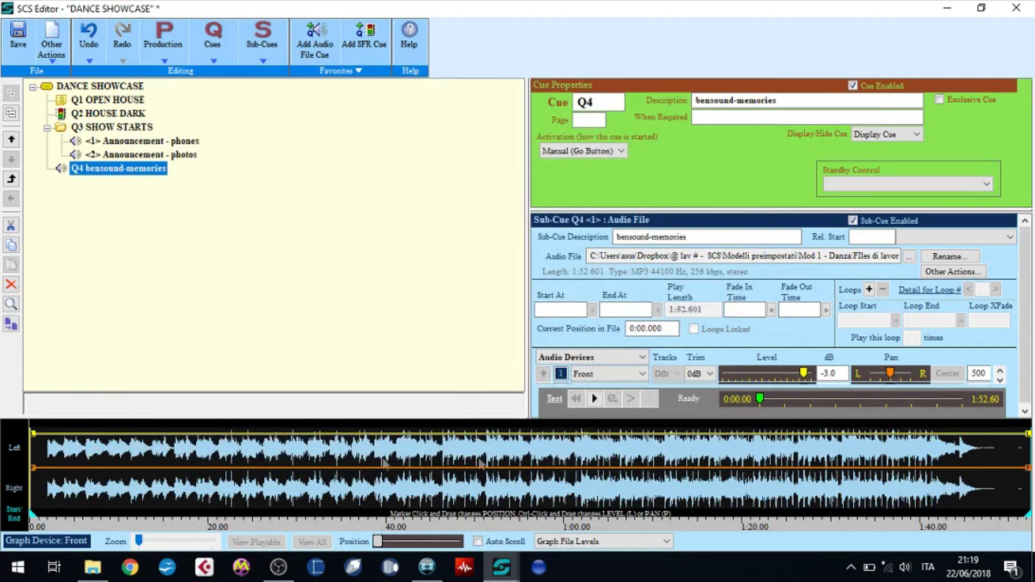
Step: Trim complete silence from the start and end of the bensound-memories audio, and trim all below -30dB from its end
left_click(955, 272)
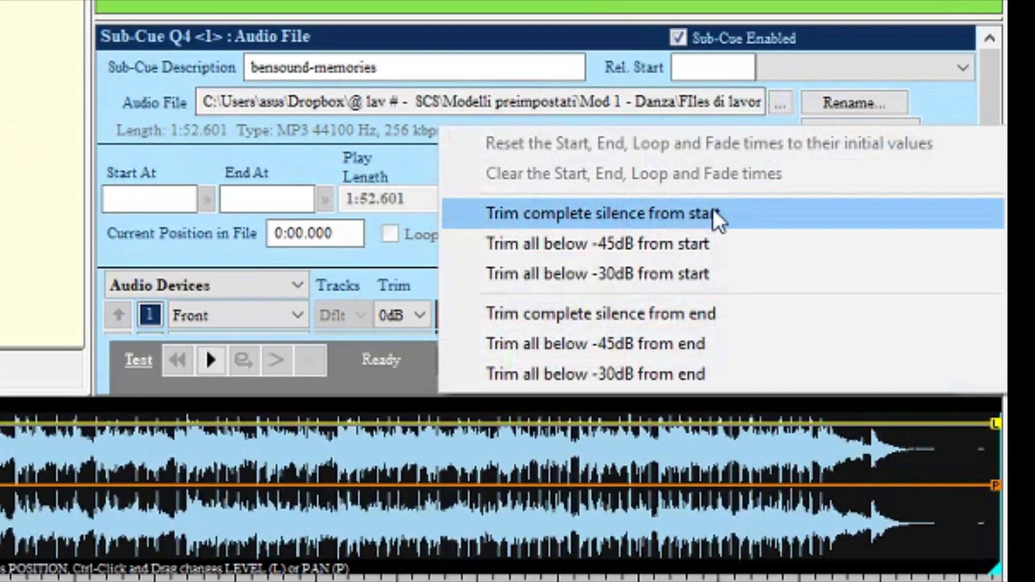
left_click(713, 214)
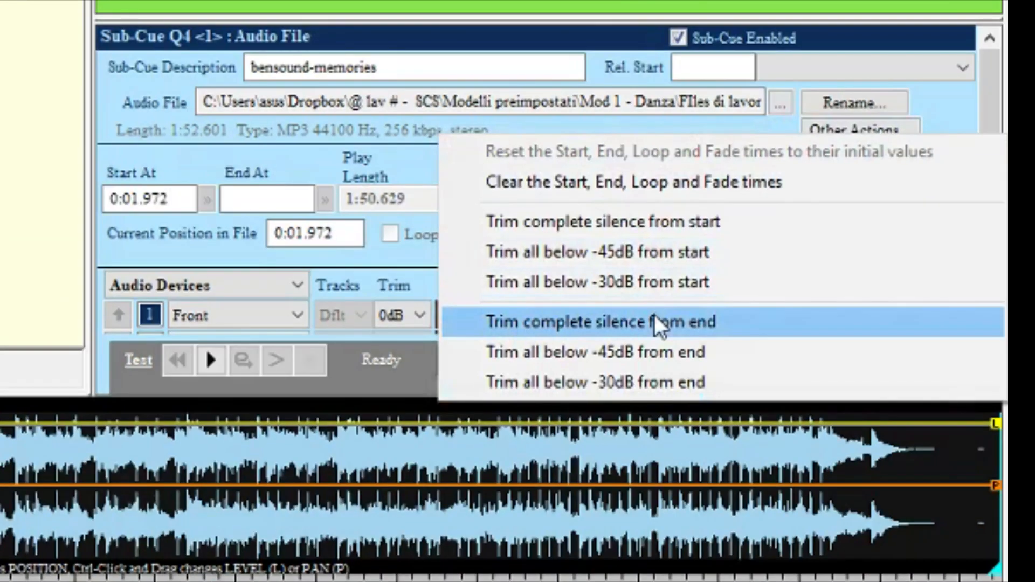
left_click(654, 319)
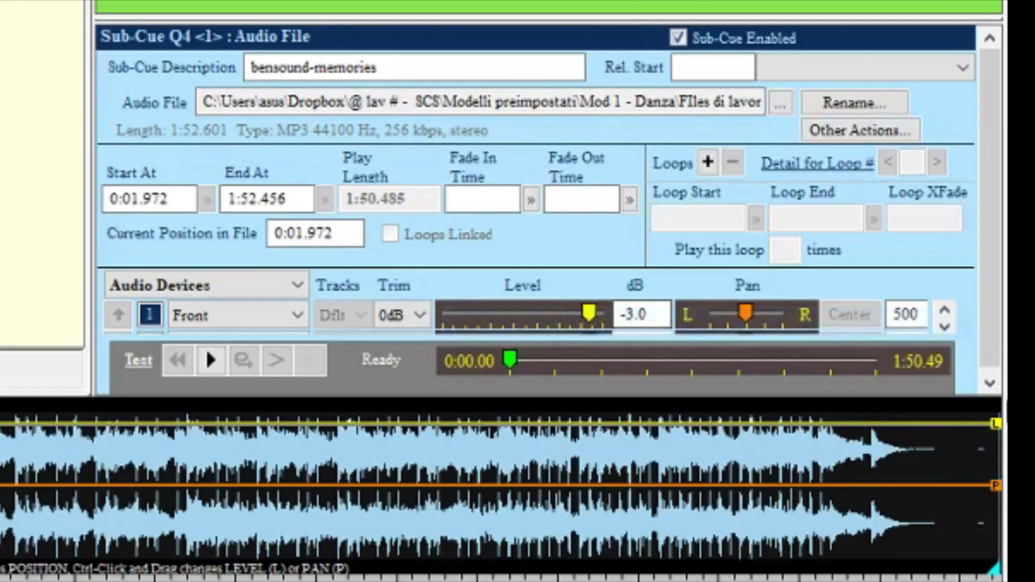
left_click(852, 126)
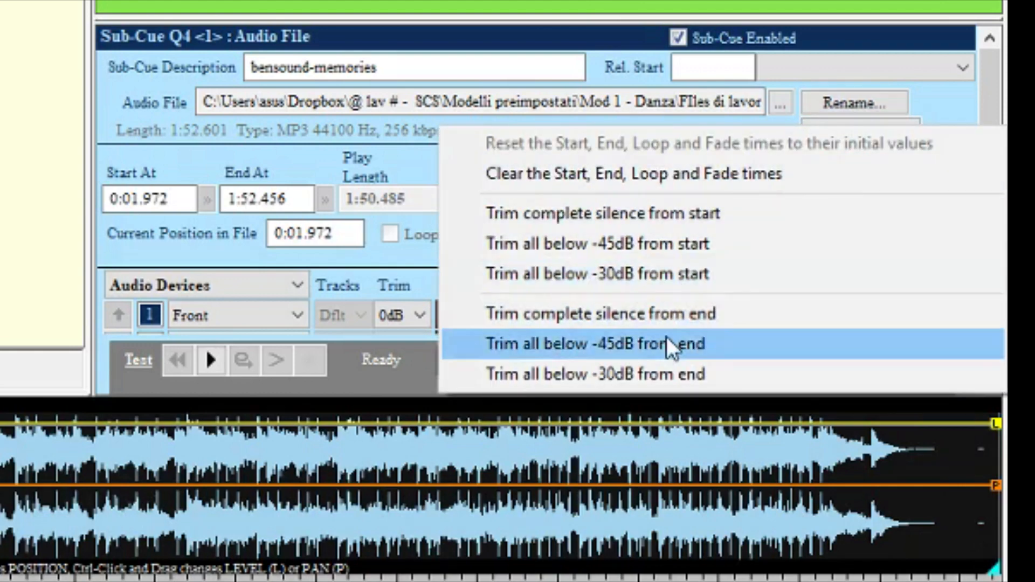
left_click(673, 374)
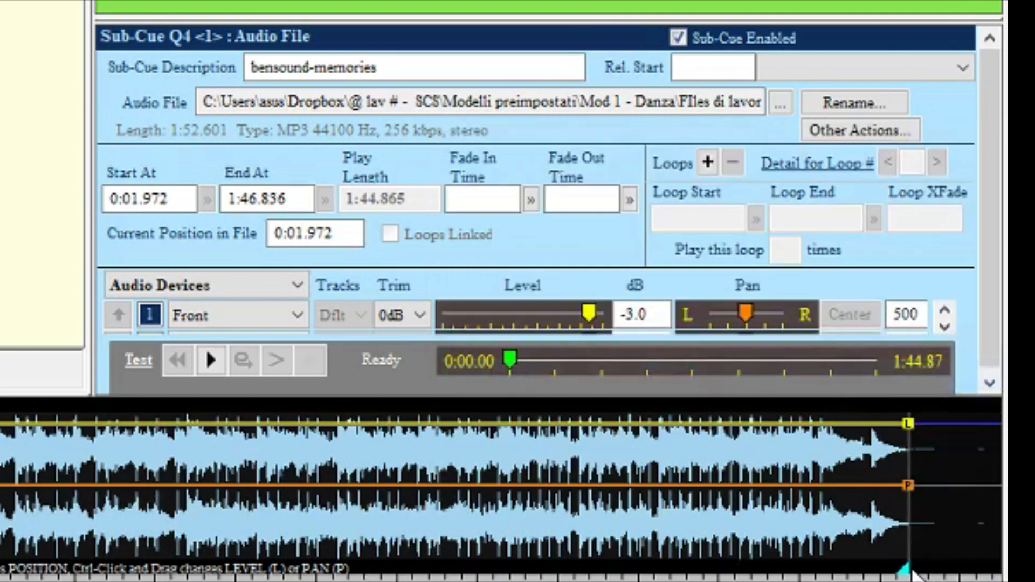
Step: Adjust the bensound-memories end point to 1:49.306 and start point to 0:01.631, and test-play from the beginning and from about 1:46
left_click_drag(911, 567, 949, 565)
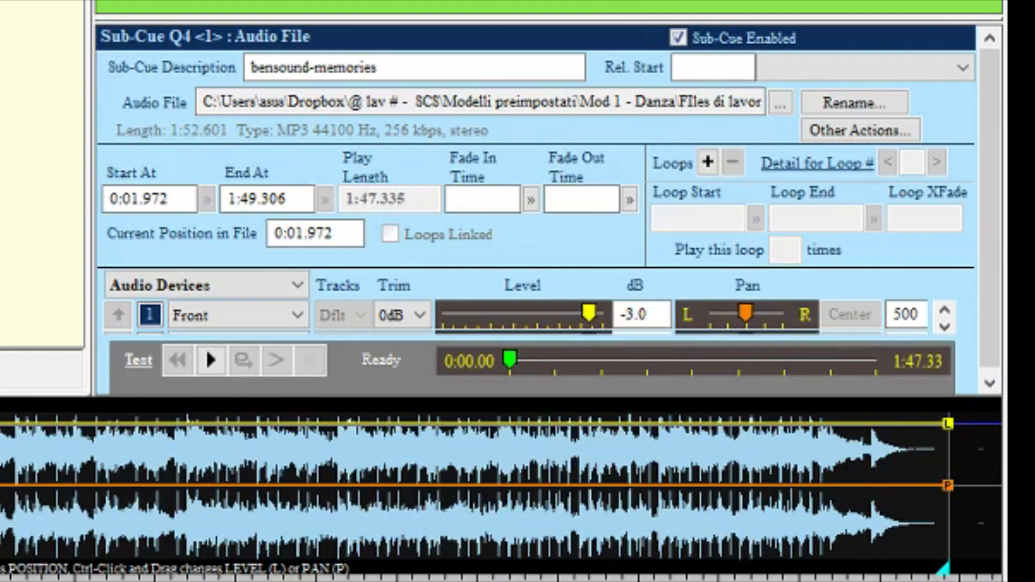
left_click_drag(7, 567, 1, 566)
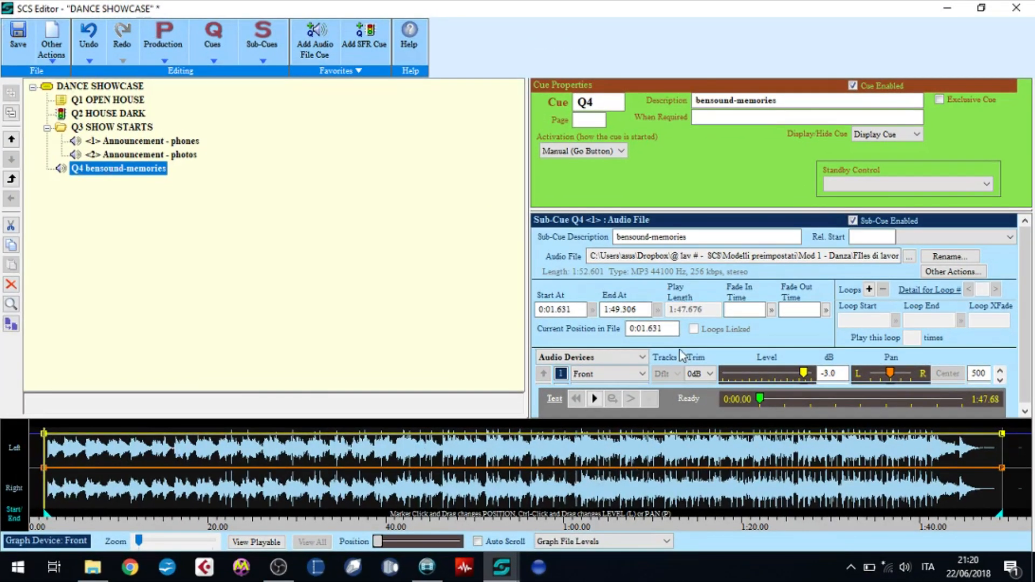
left_click(594, 399)
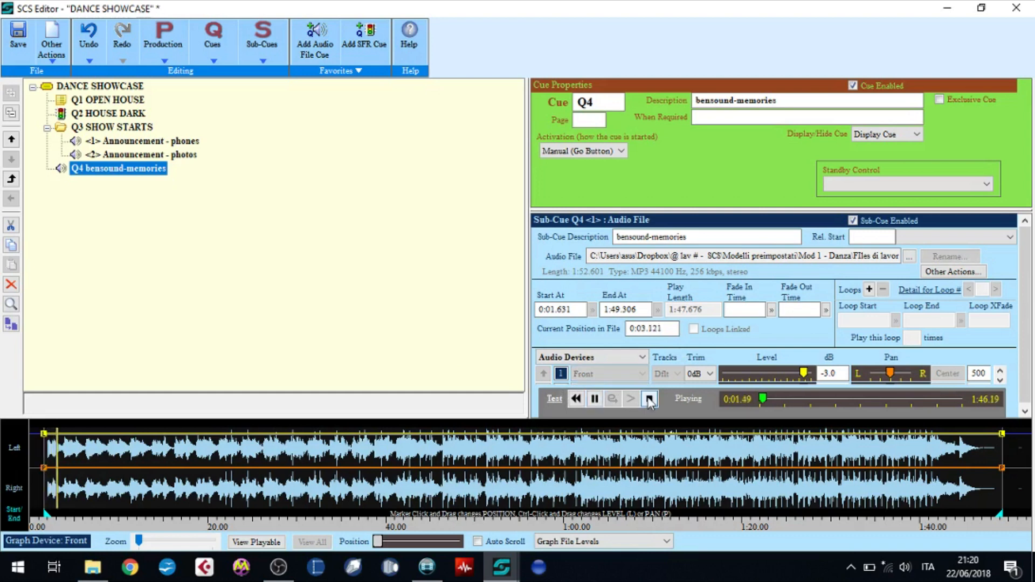
left_click(649, 399)
left_click(973, 461)
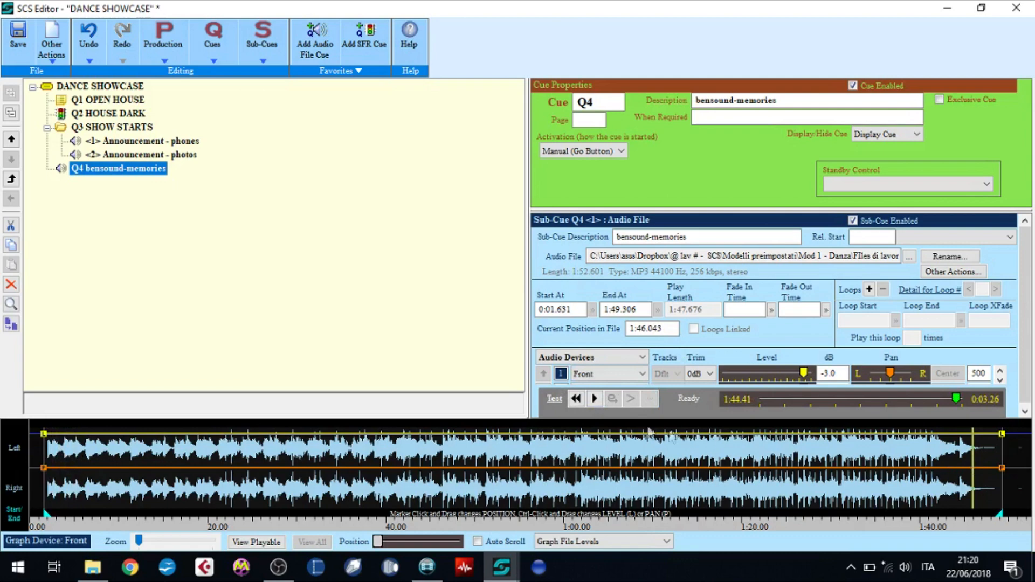
left_click(595, 398)
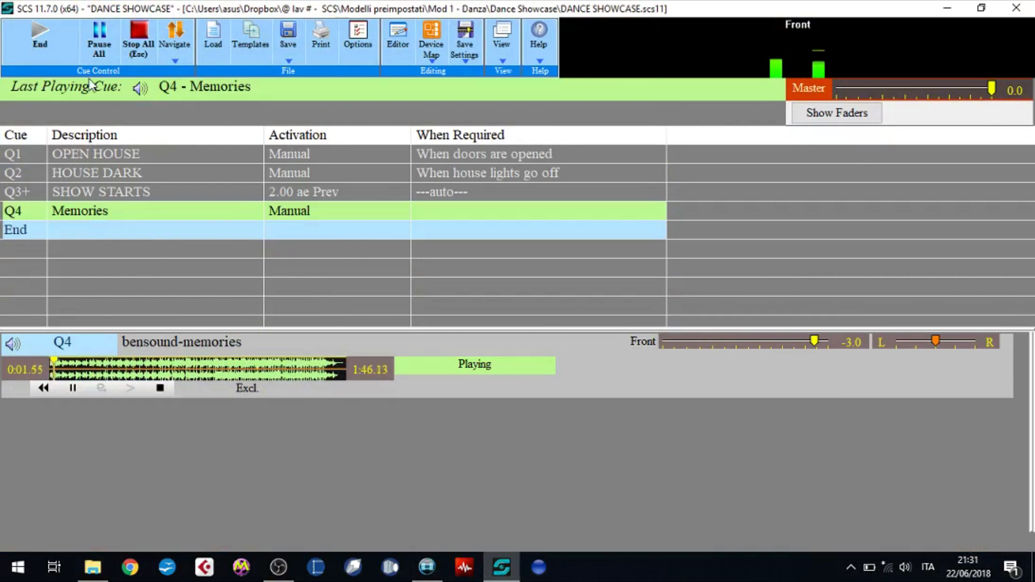
Step: While Q4 plays in the main window, jump to about 0:20 and 0:45, pause and resume playback, and stop the cue
left_click(105, 367)
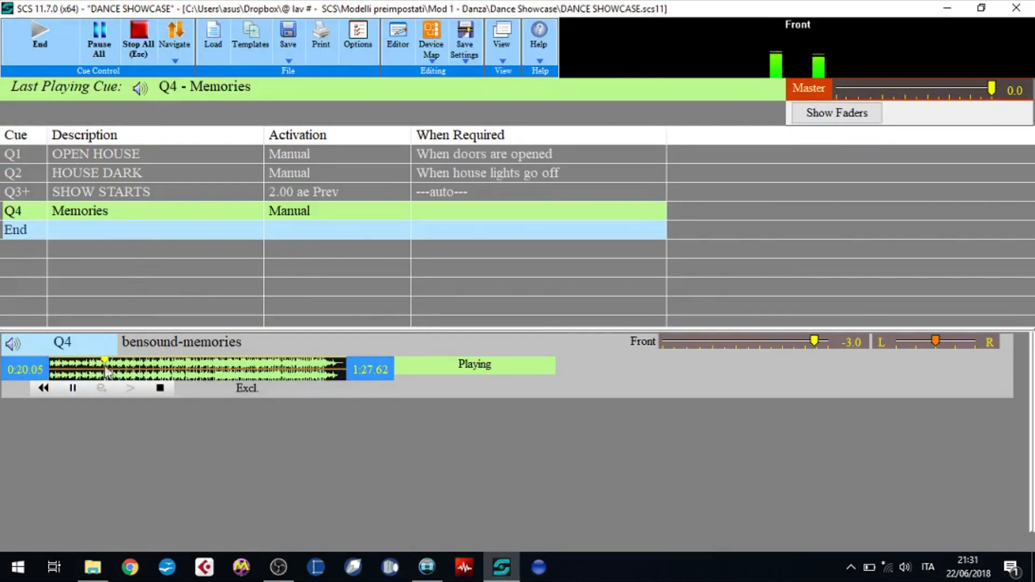
left_click(174, 370)
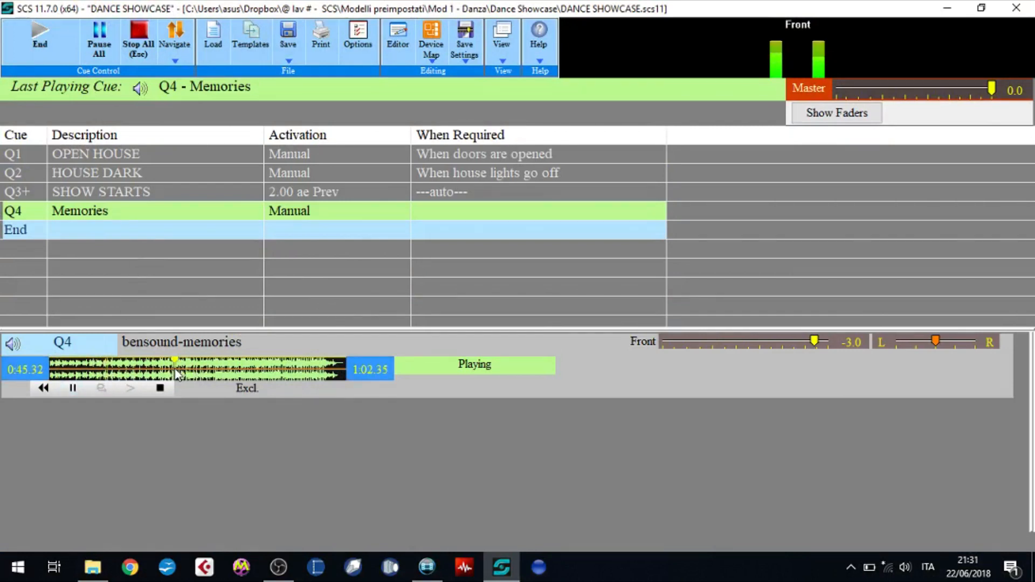
left_click(72, 388)
left_click(73, 389)
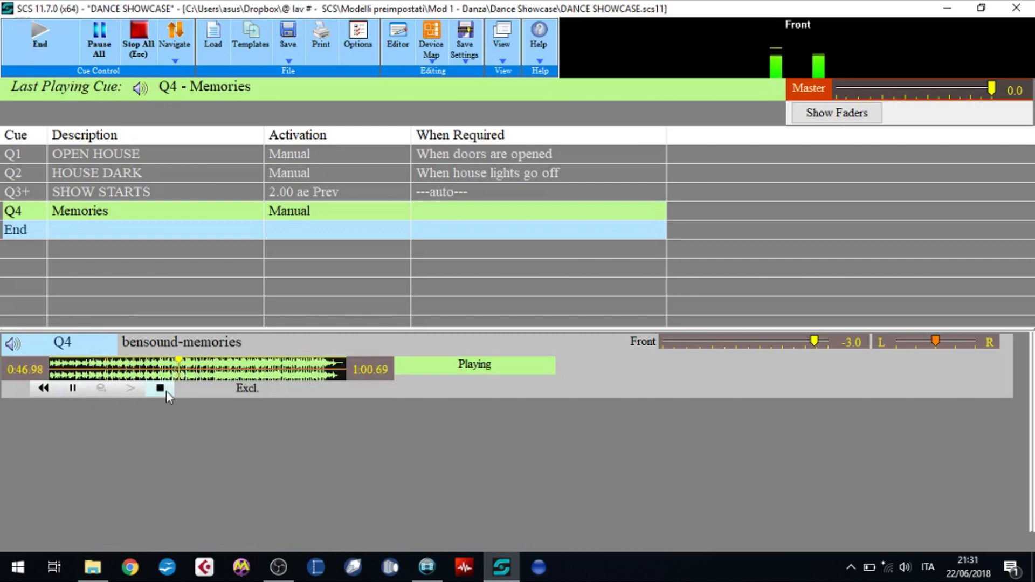
left_click(160, 388)
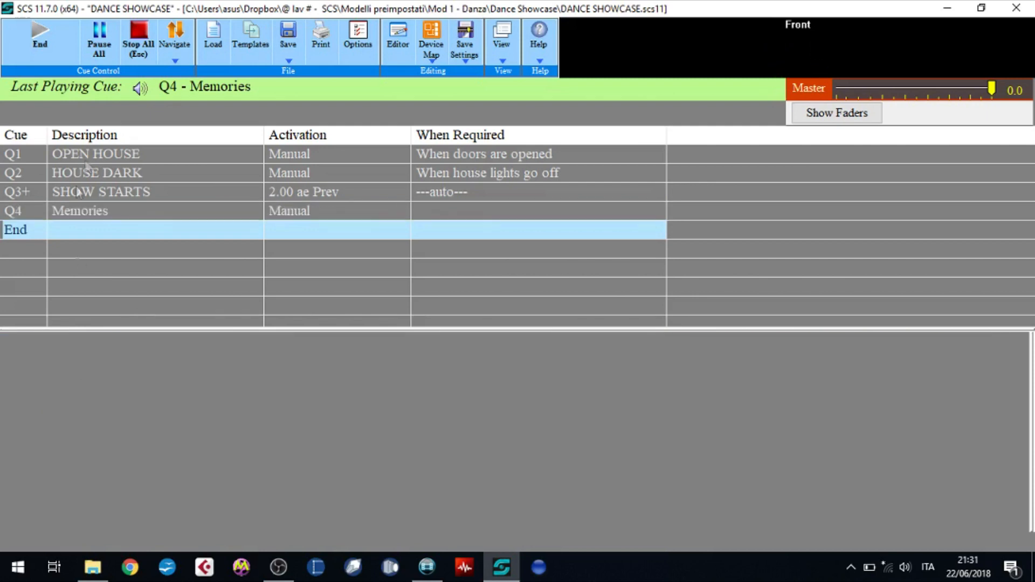
Step: Replay cue Q4 from about 1:33 and try its live Front level at -3.5 dB along with its pan control
left_click(95, 214)
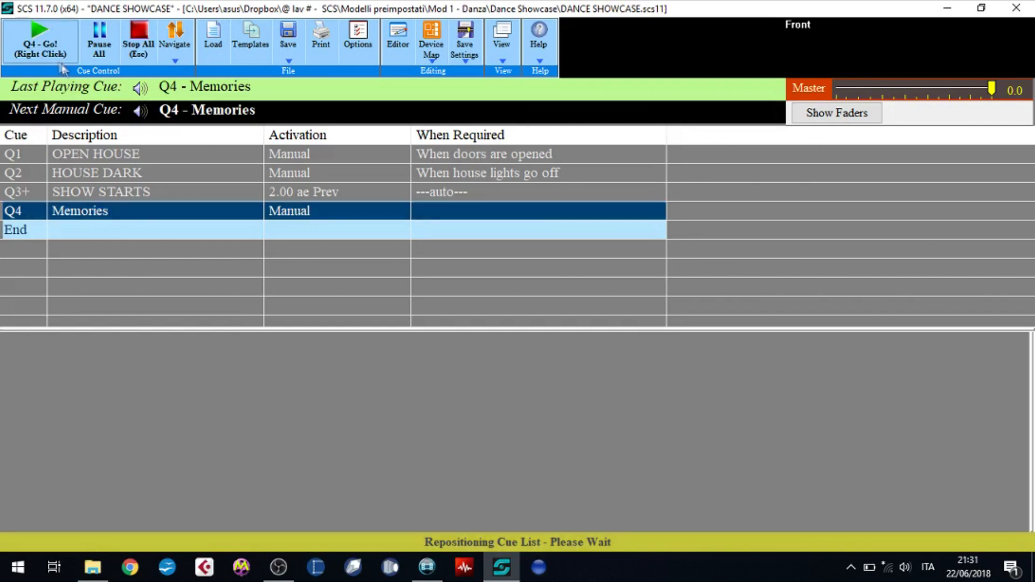
right_click(95, 215)
left_click(304, 372)
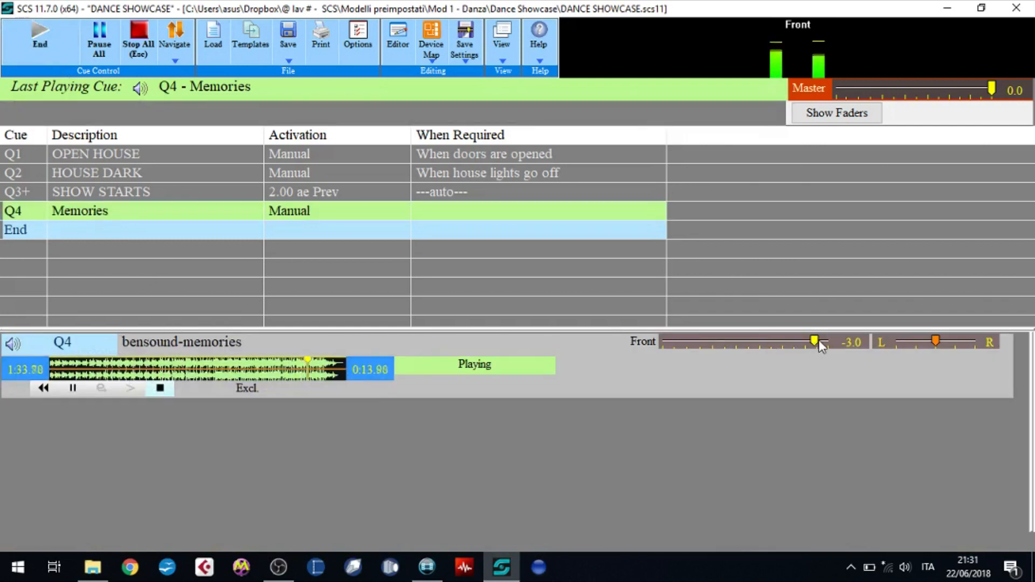
mouse_move(817, 346)
left_mouse_down()
mouse_move(731, 345)
mouse_move(814, 345)
left_mouse_up()
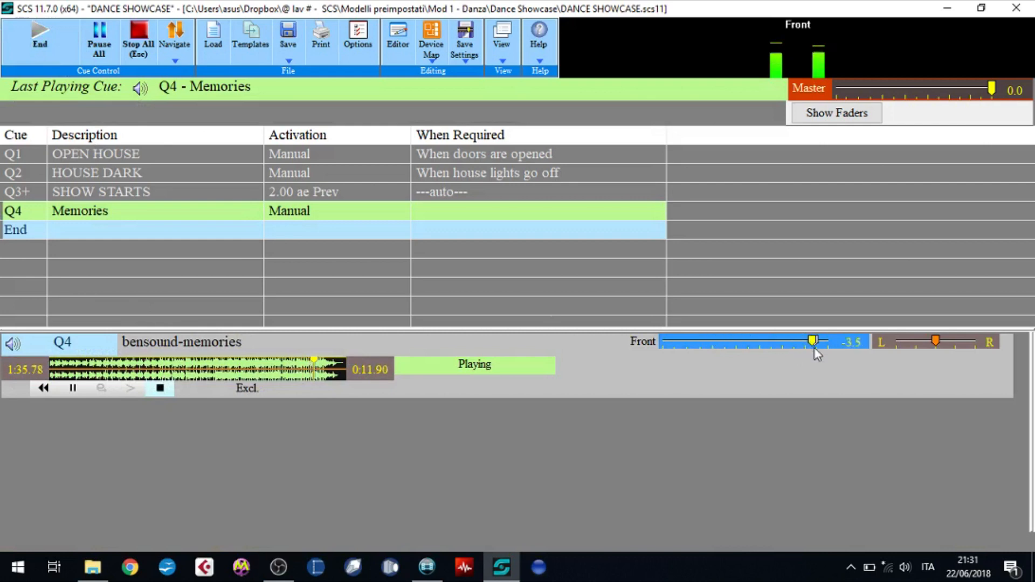
mouse_move(936, 341)
left_mouse_down()
mouse_move(901, 342)
mouse_move(986, 345)
mouse_move(938, 346)
left_mouse_up()
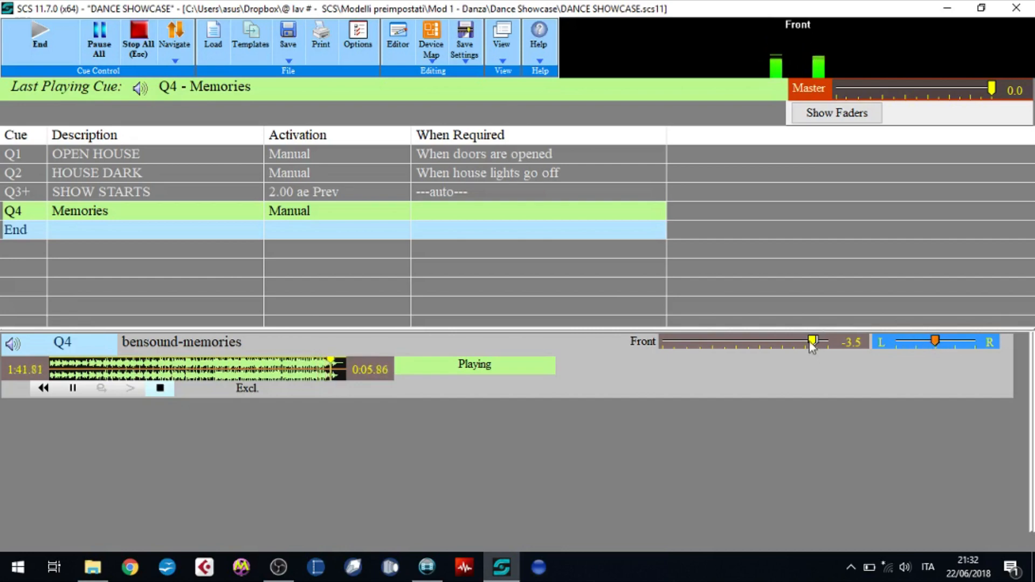
left_click_drag(813, 345, 815, 346)
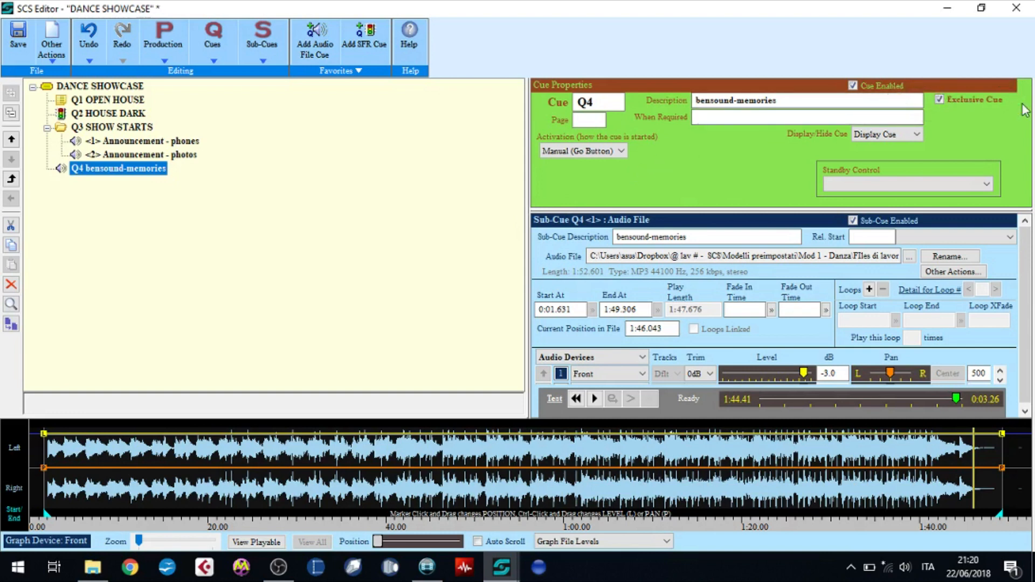
Step: In the editor, set cue Q4's description to Memories
left_click(786, 103)
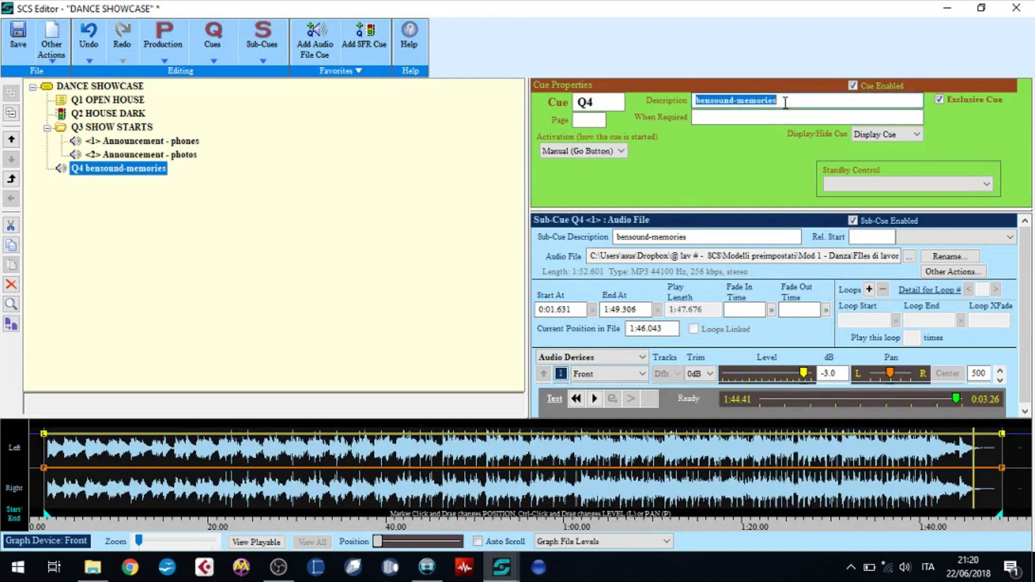
type("Memori")
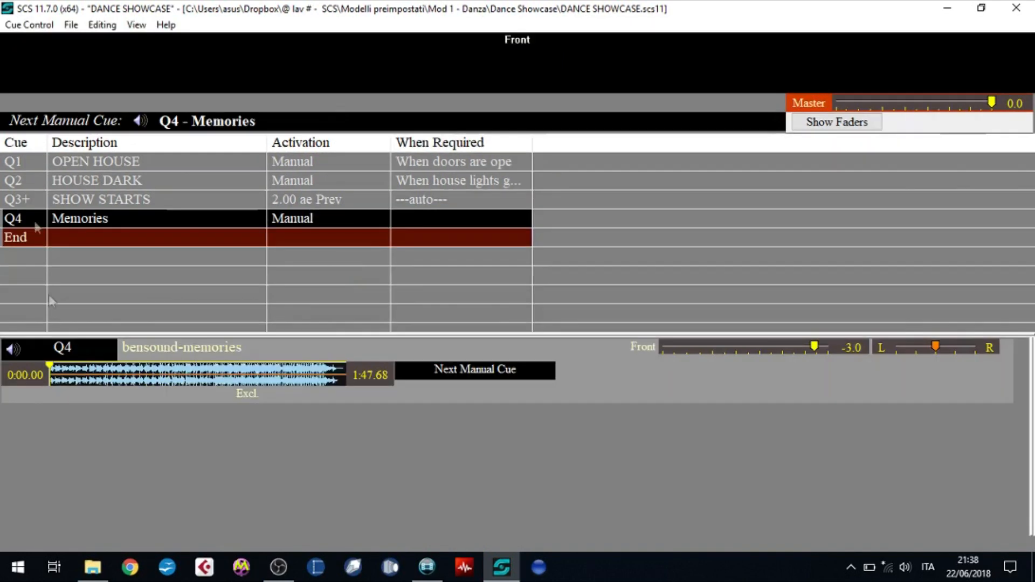
Step: Play exclusive cue Q4 in the main window, try selecting and starting another cue while it plays, and stop playback
key("space")
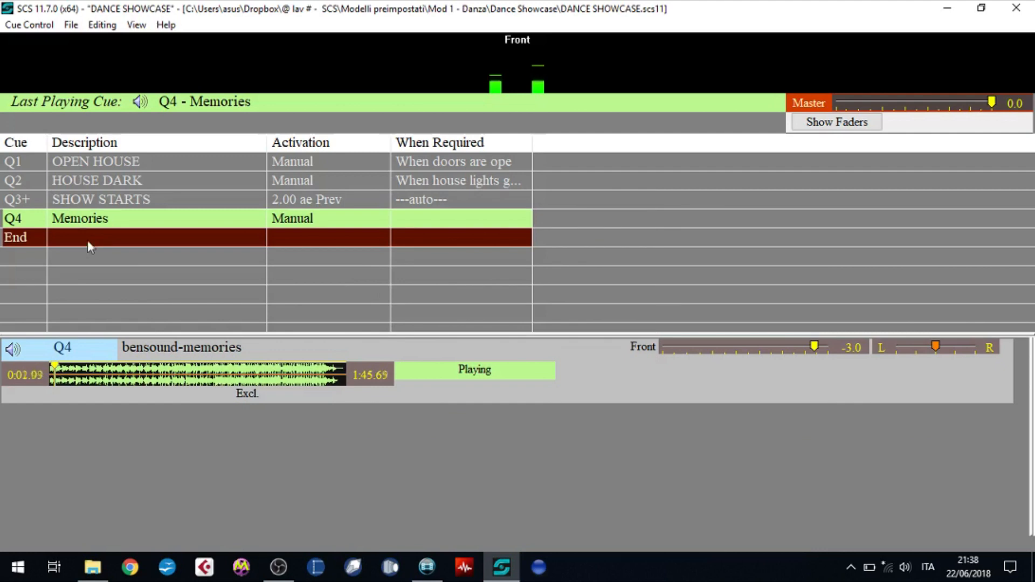
left_click(489, 297)
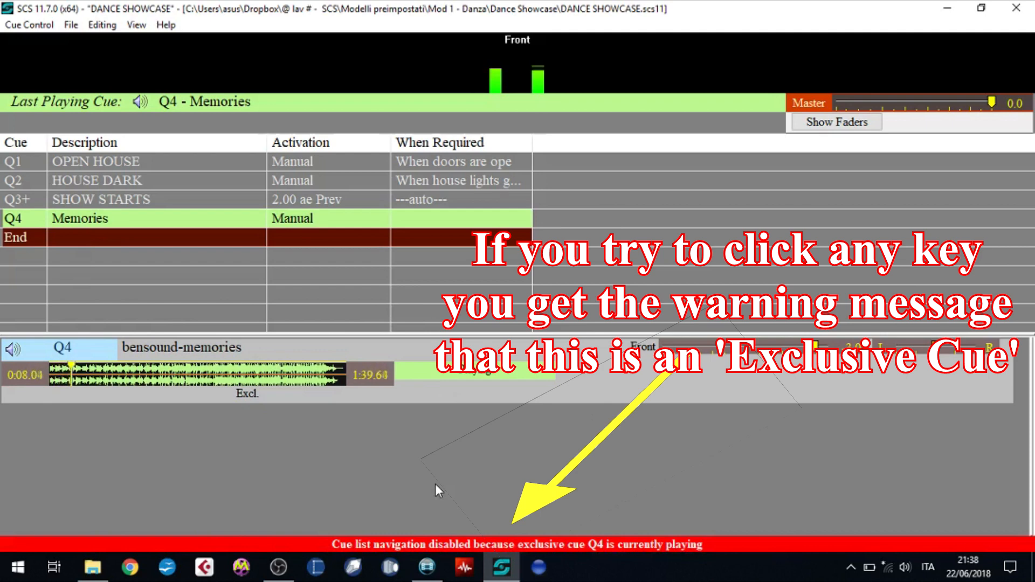
key("space")
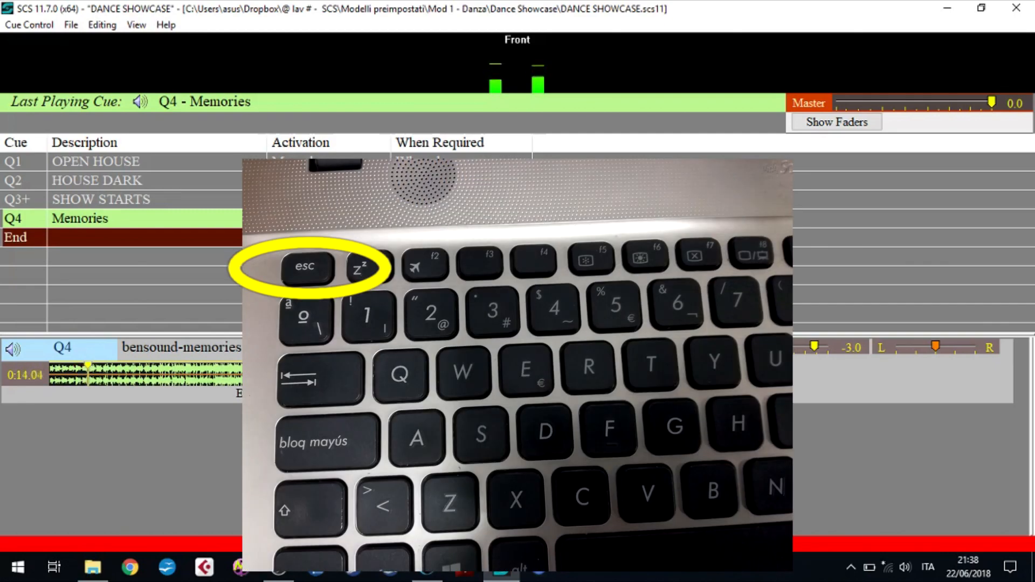
key("Escape")
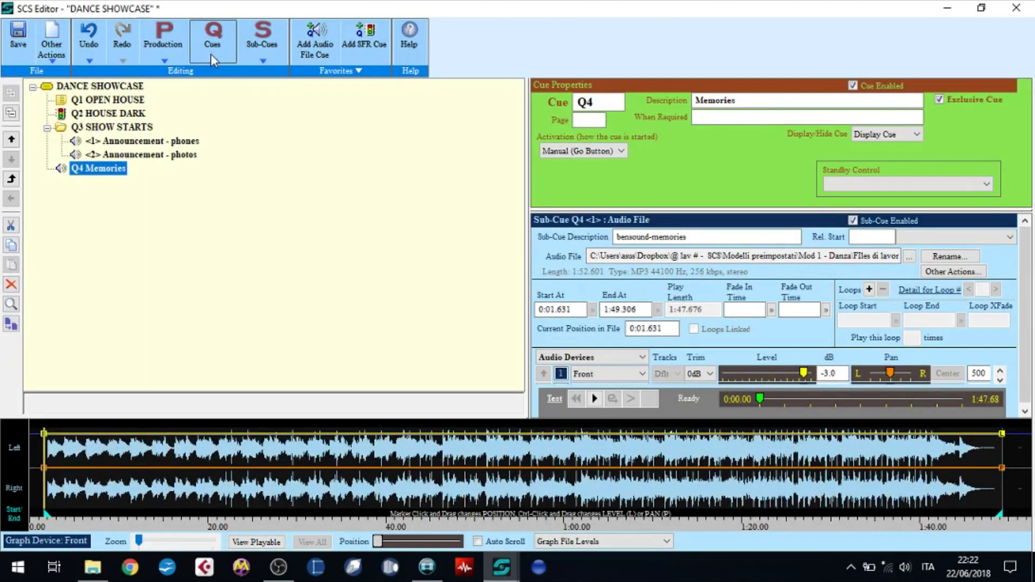
Step: Add a new audio file cue after Q4 using bensound-theduel.mp3
left_click(211, 54)
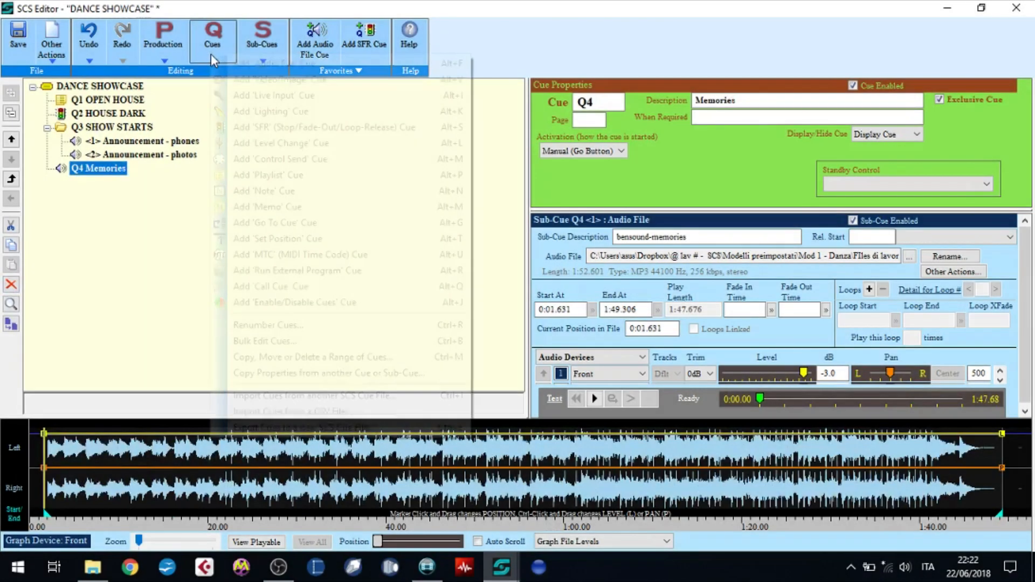
left_click(224, 64)
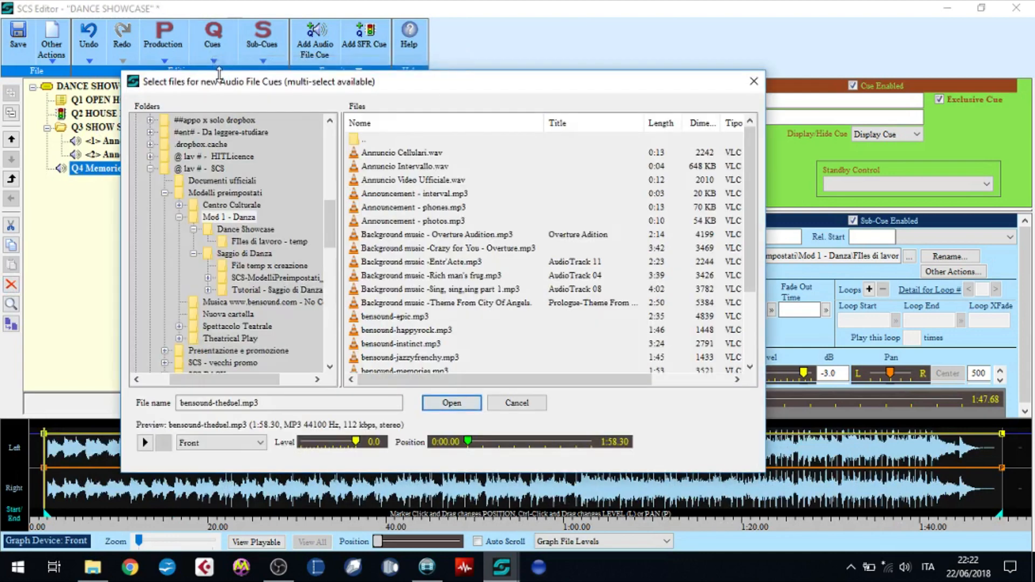
left_click(749, 367)
left_click(749, 367)
left_click(756, 366)
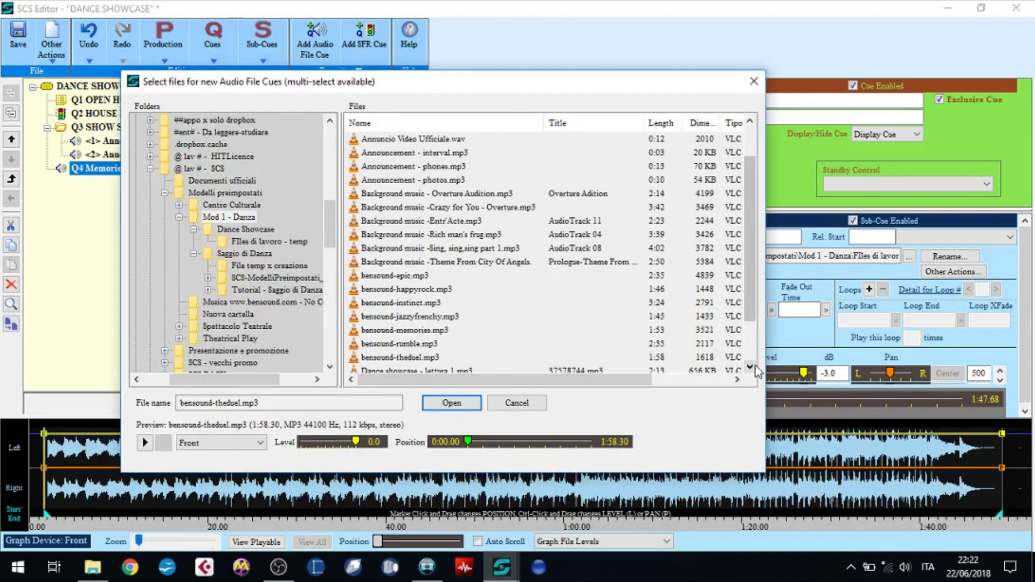
left_click(418, 358)
left_click(455, 407)
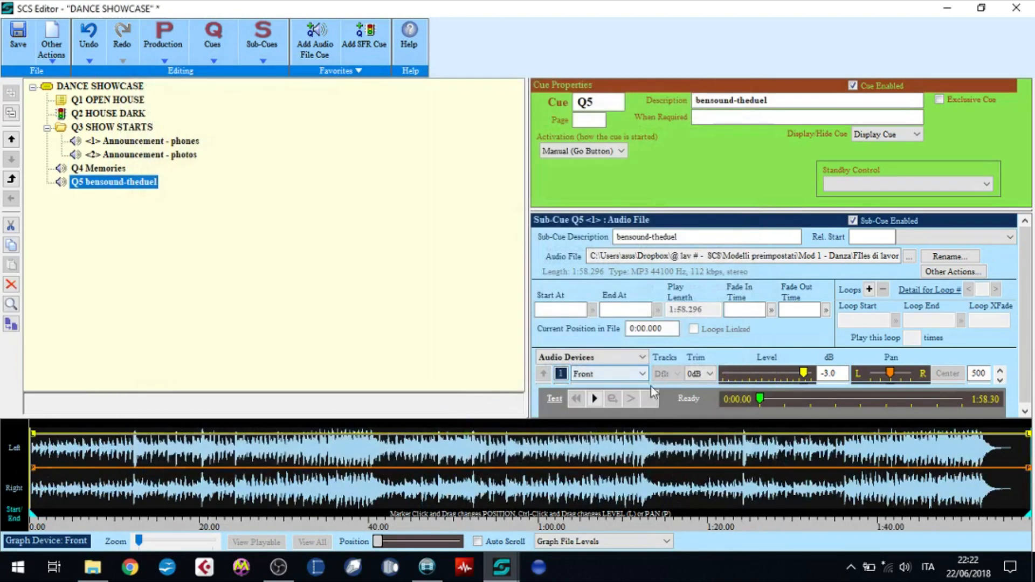
Step: Audition bensound-theduel, set its start point to 0:16.290, and test-play briefly from there
left_click(594, 400)
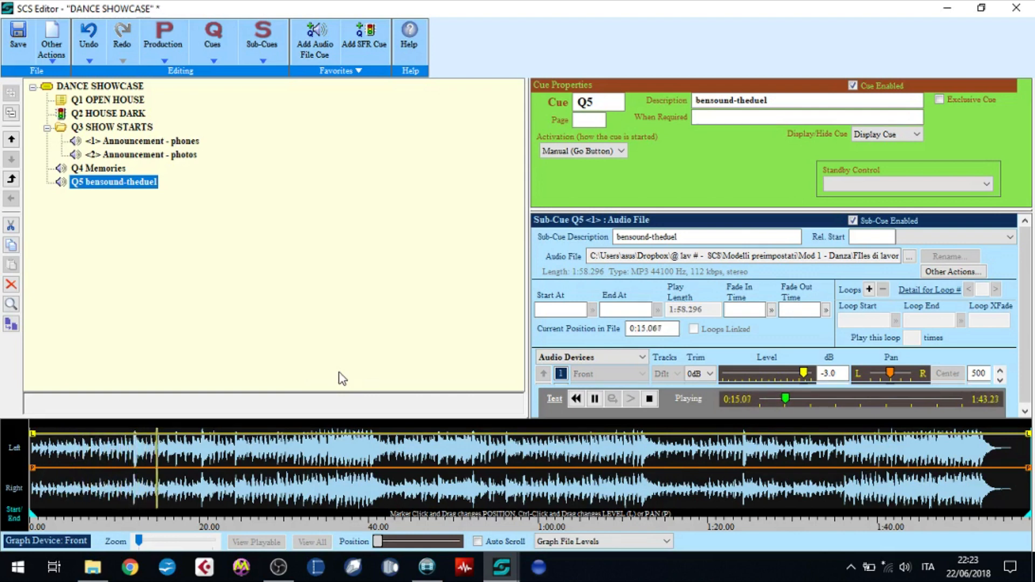
left_click(595, 399)
left_click(168, 467)
left_click_drag(140, 545, 204, 546)
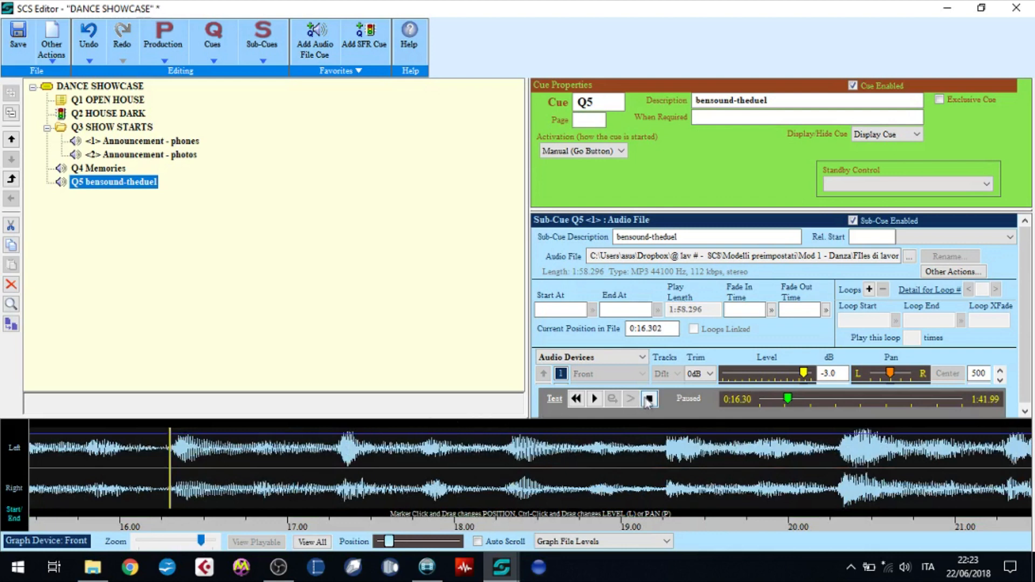
right_click(170, 453)
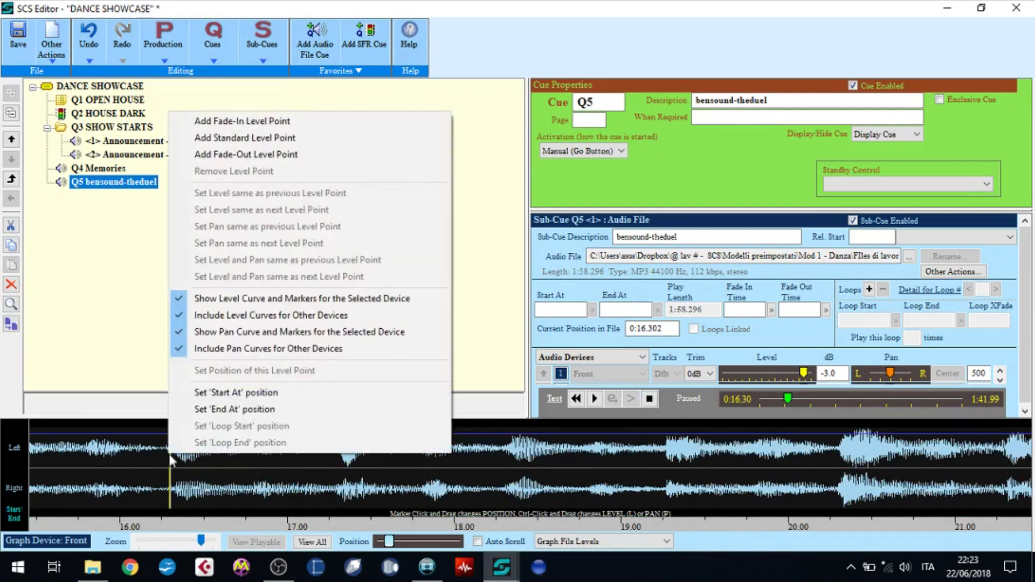
left_click(201, 399)
left_click(650, 399)
left_click(596, 401)
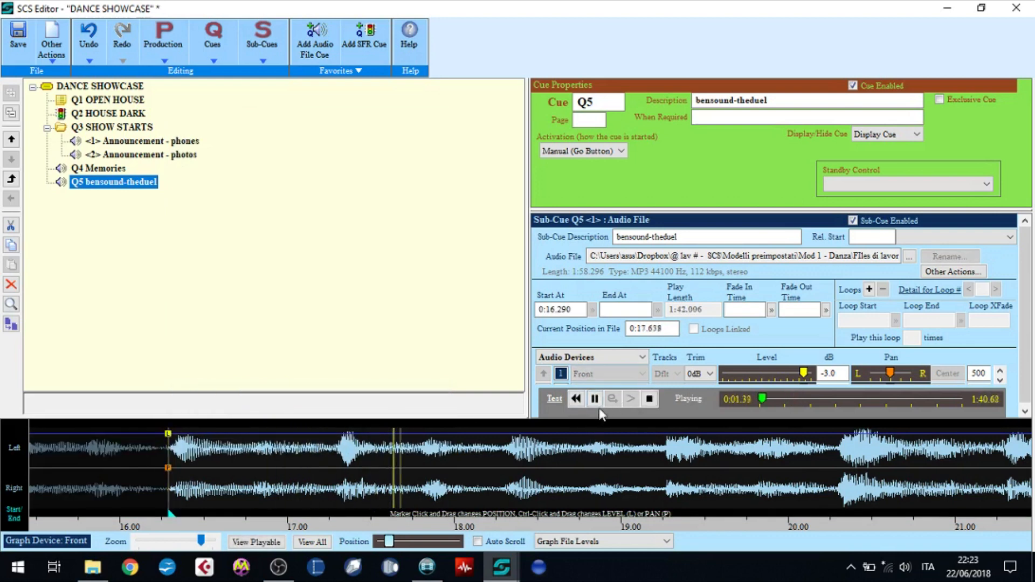
left_click(595, 400)
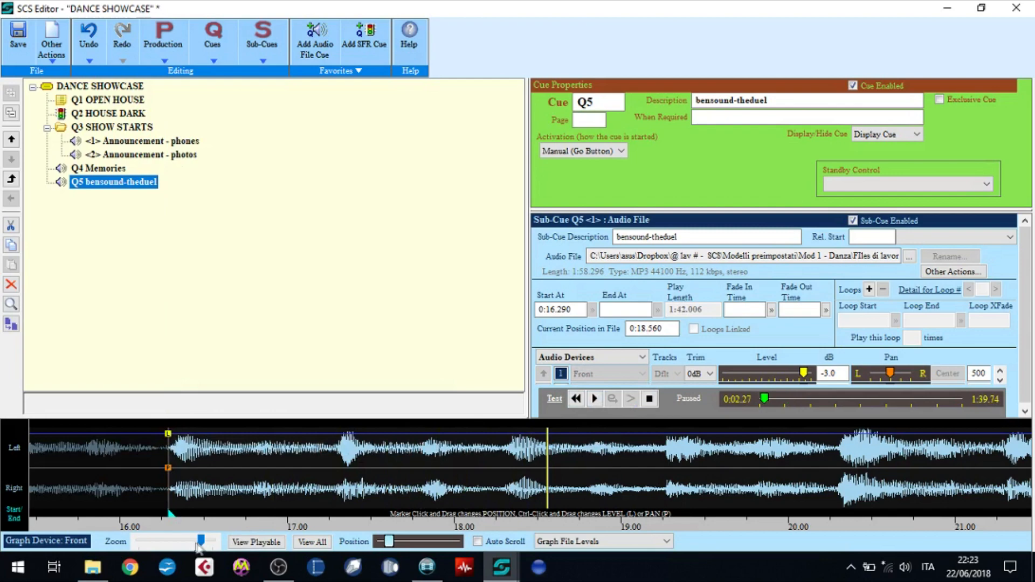
Step: Test-play bensound-theduel from about 1:13 and set its end point to 1:13.820
left_click_drag(202, 542, 139, 543)
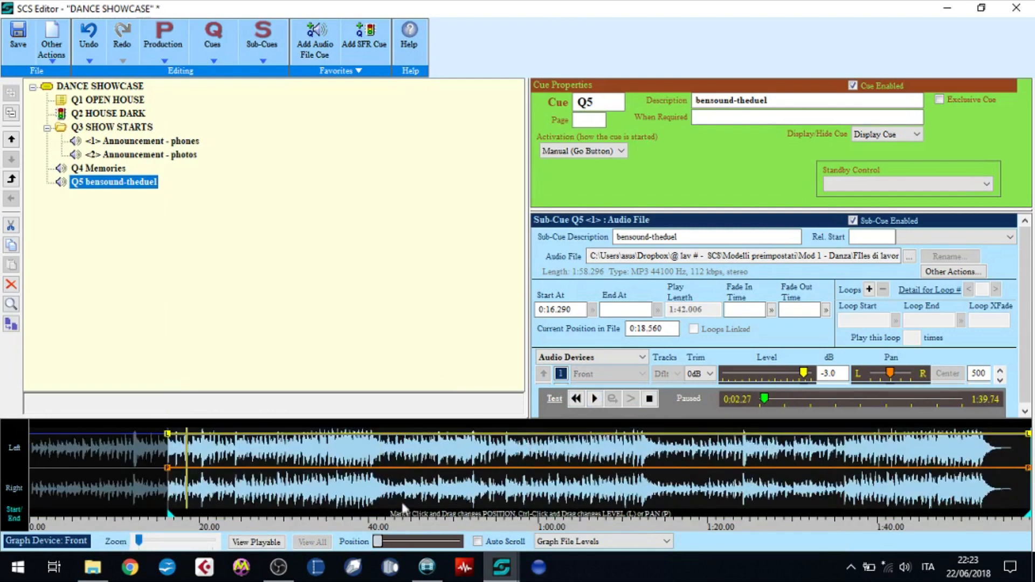
left_click(645, 468)
left_click(595, 400)
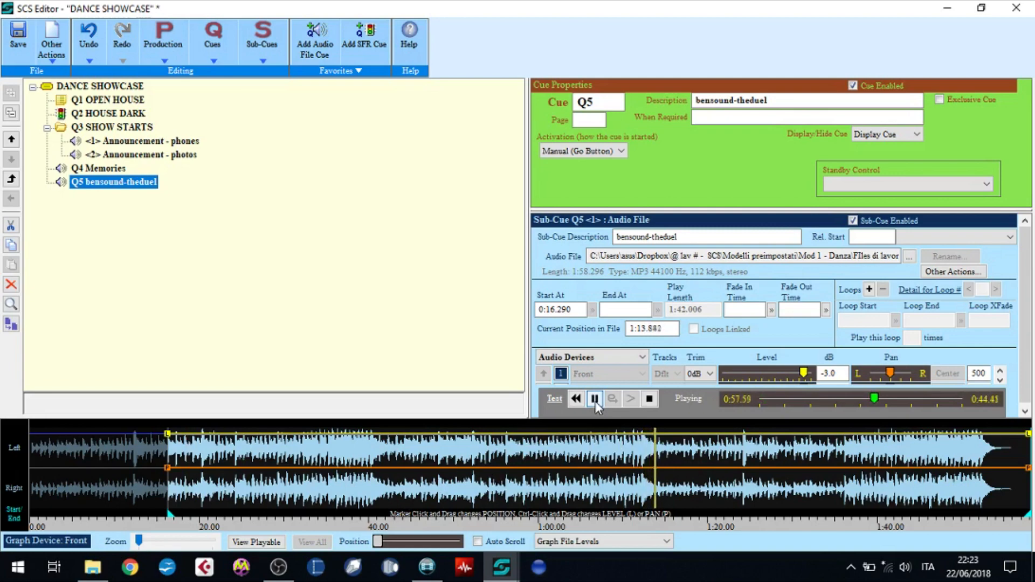
left_click(596, 400)
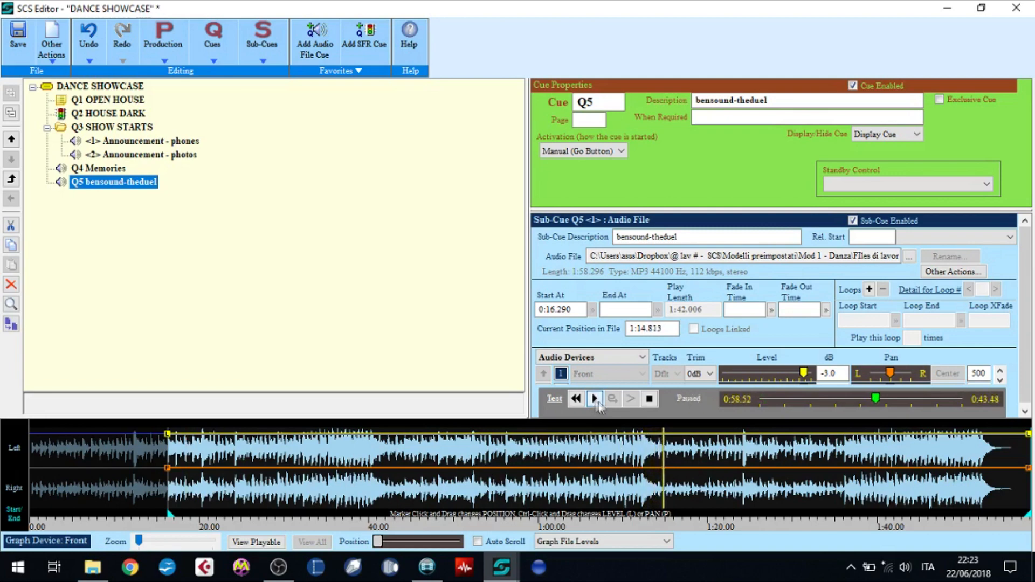
right_click(656, 467)
left_click(704, 415)
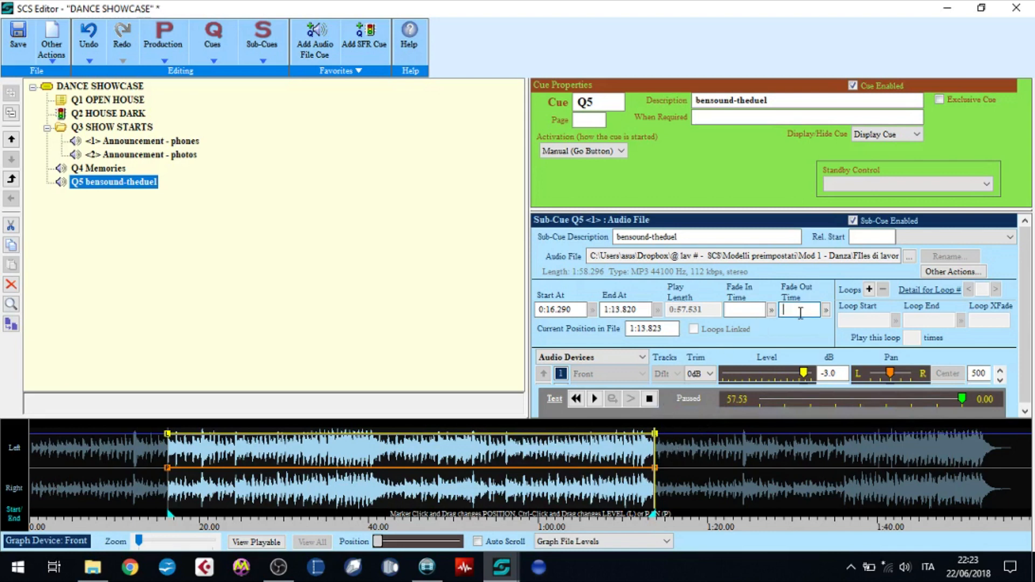
Step: Give cue Q5 an 8-second fade-out and test-play its ending from about 1:05
type("8")
key("Tab")
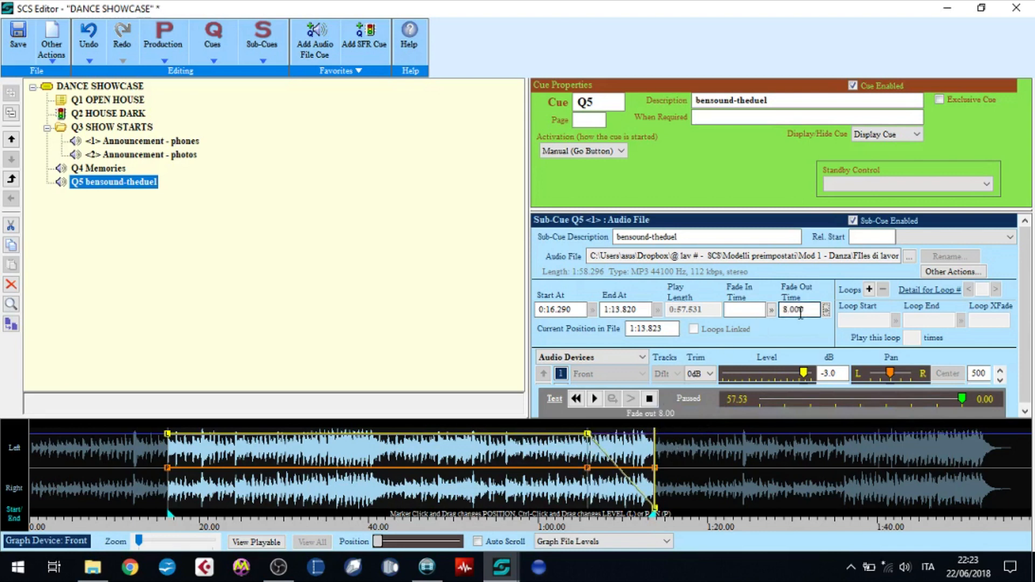
left_click(582, 457)
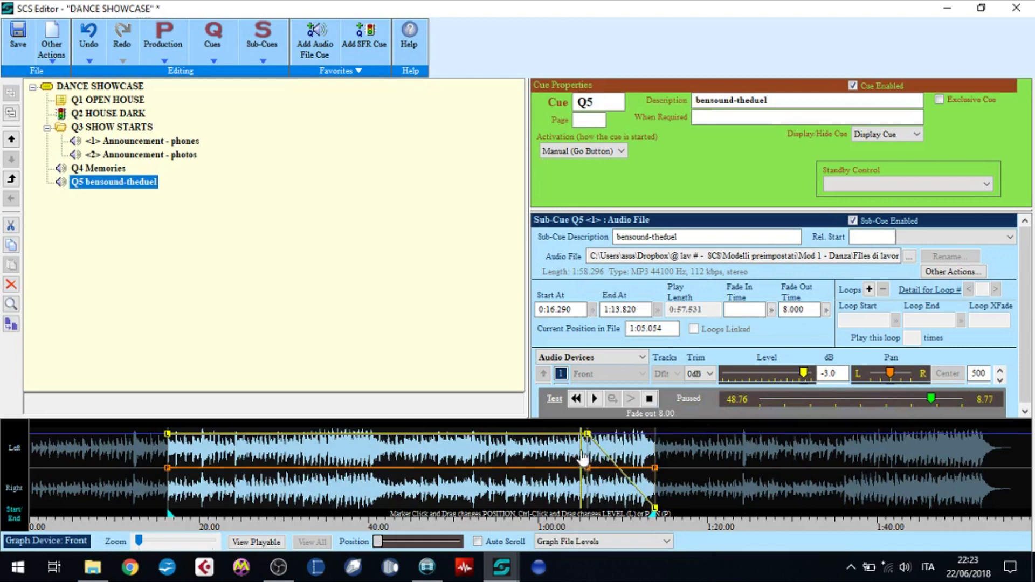
left_click(595, 400)
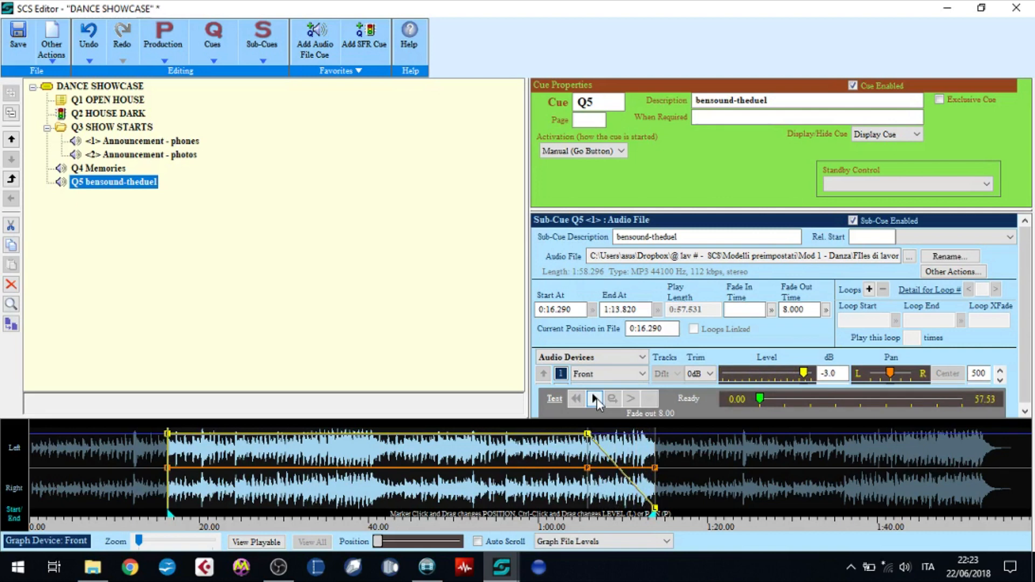
Step: Set cue Q5's description to The Duel and its When Required note to "When kids are in the stage"
left_click(775, 99)
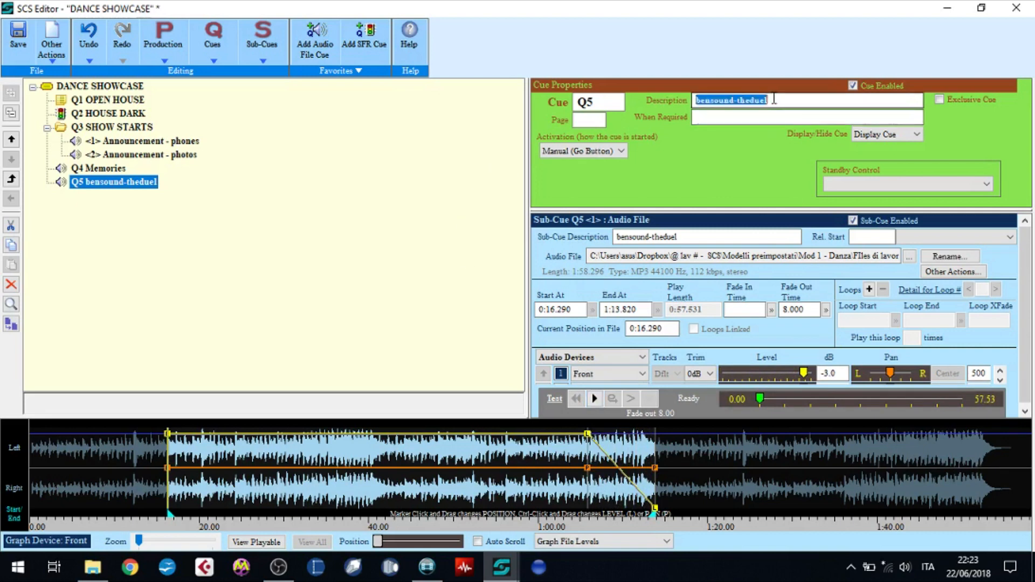
type("The Duel")
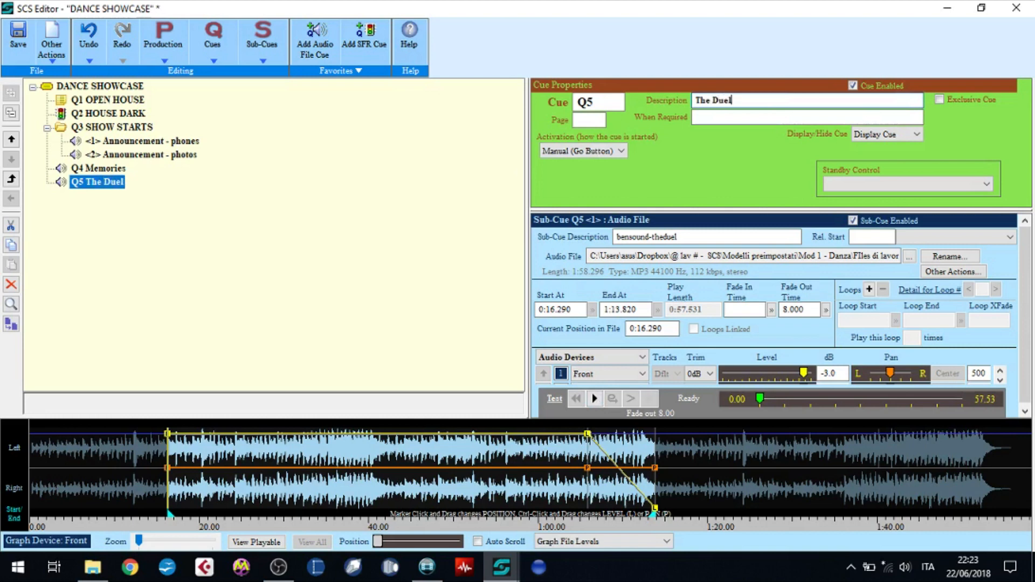
key("Tab")
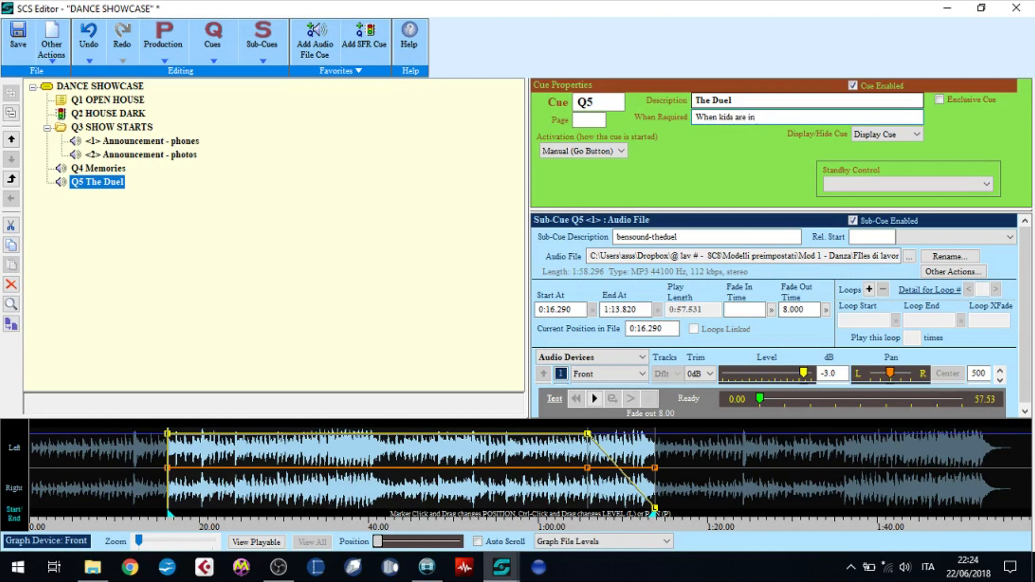
type("he stage")
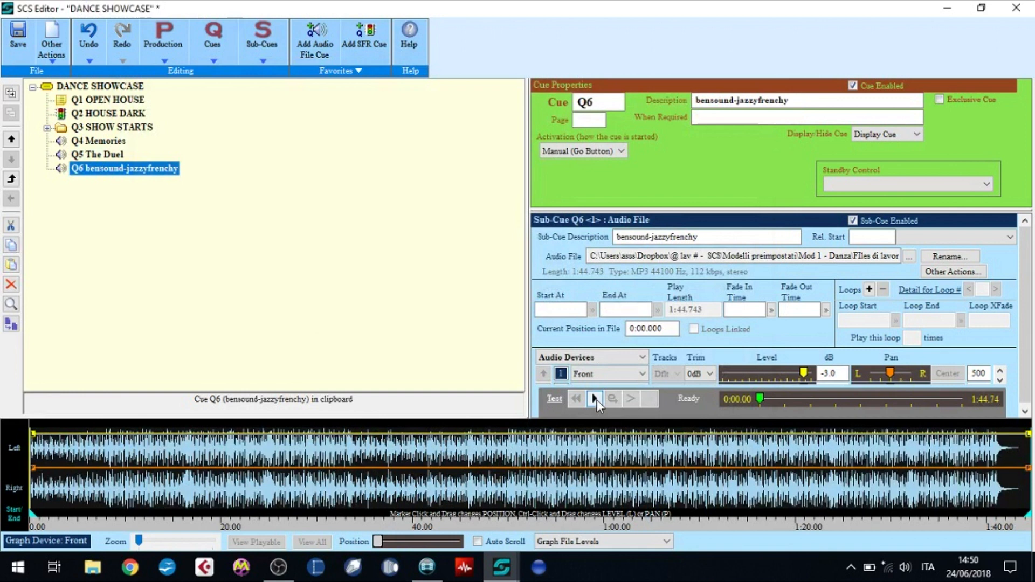
Step: Audition bensound-jazzyfrenchy in cue Q6, skipping forward to find the cut, and set its end point to 0:25.350
left_click(596, 399)
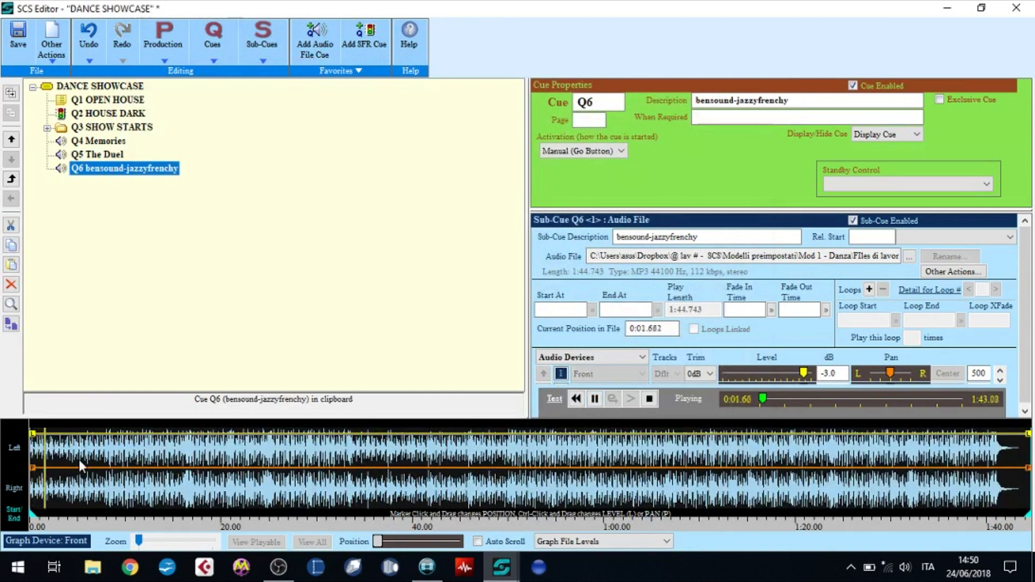
left_click(108, 459)
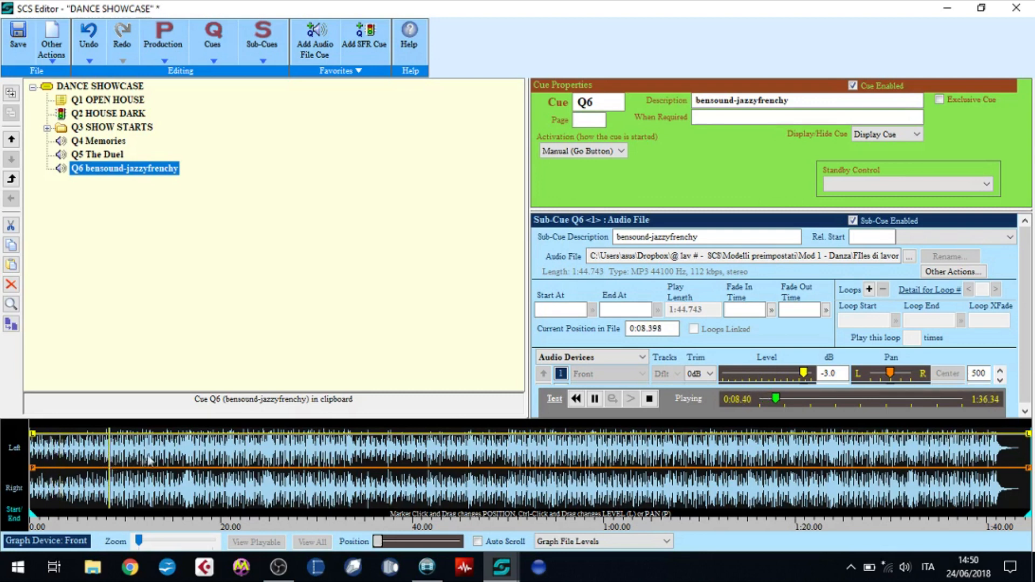
left_click(188, 459)
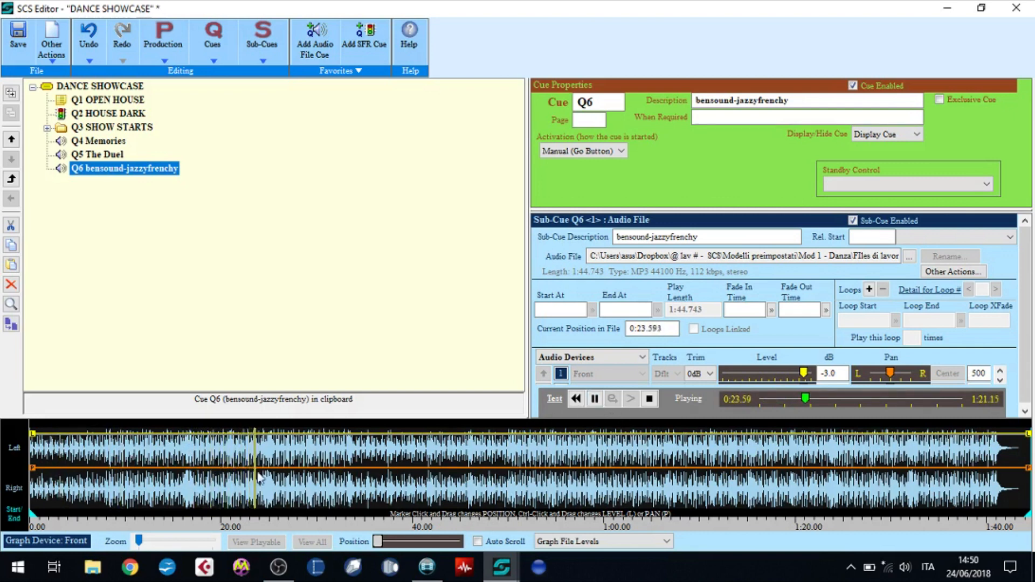
left_click(595, 400)
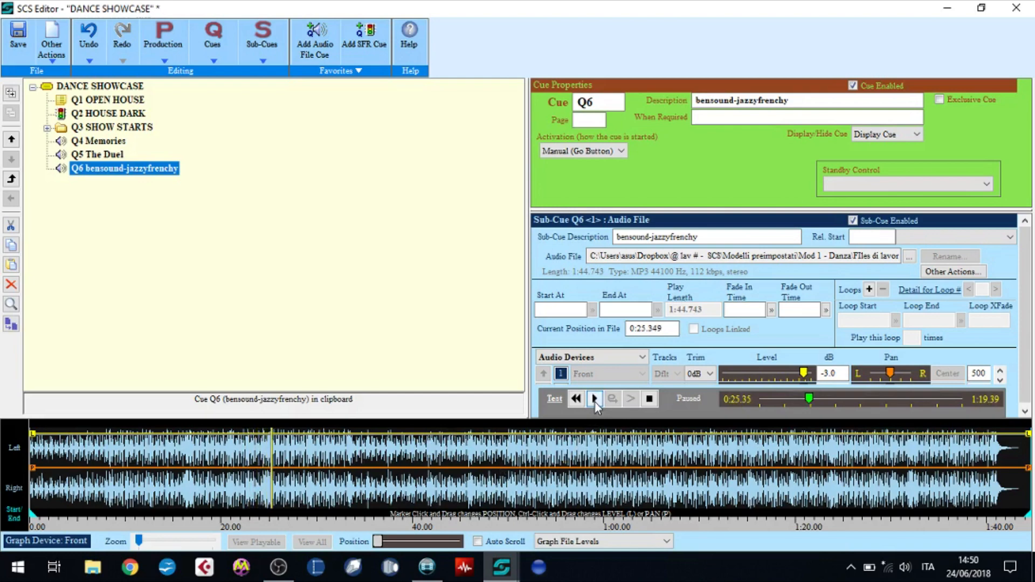
right_click(275, 458)
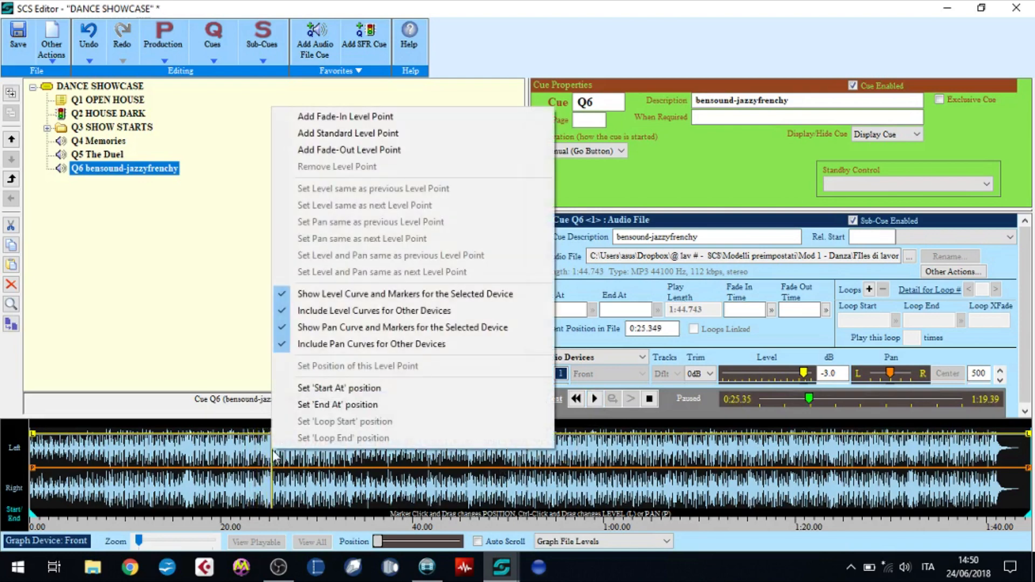
left_click(292, 404)
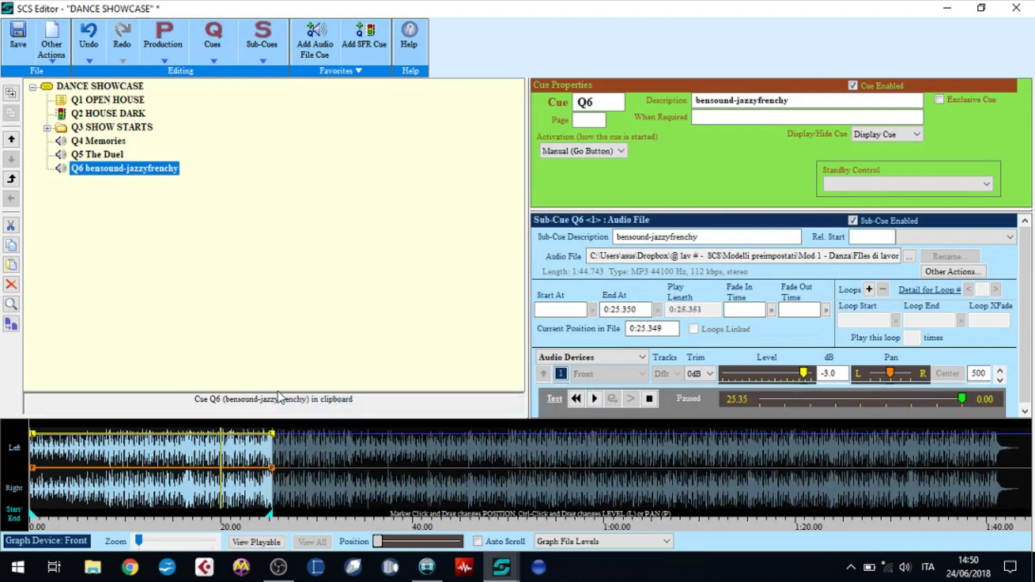
Step: Paste a duplicate of the bensound-jazzyfrenchy cue and make it the second sub-cue of Q6
left_click(11, 264)
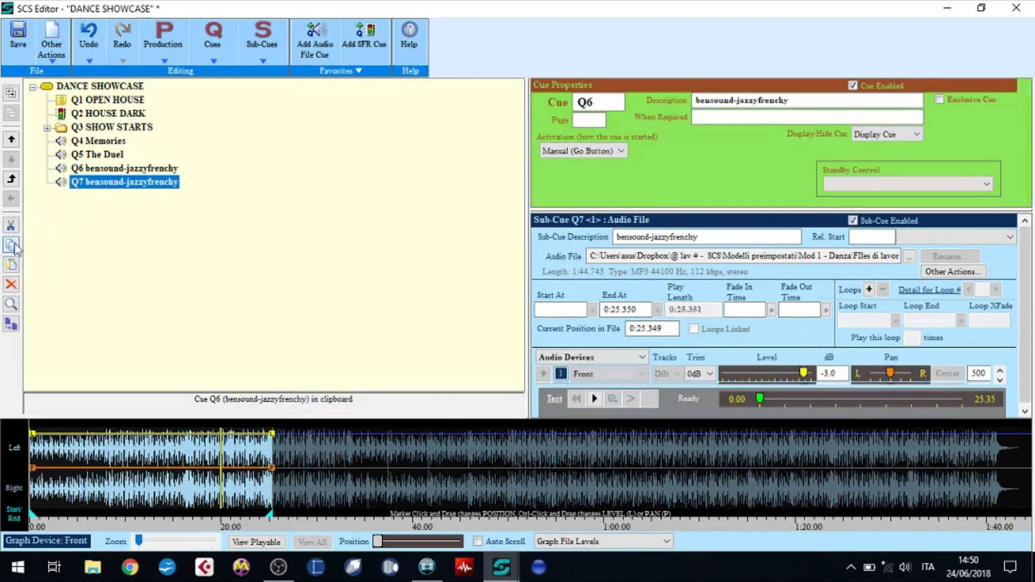
left_click(10, 178)
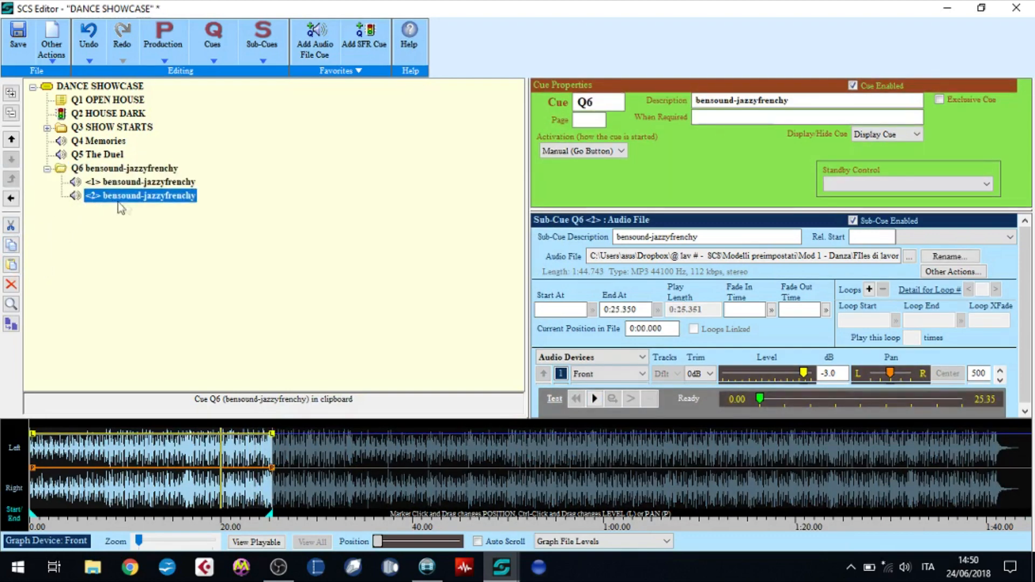
Step: Set Q6's second sub-cue to run from 0:53.956 to 1:44.742 and test-play it from its new start
left_click_drag(270, 514, 1027, 490)
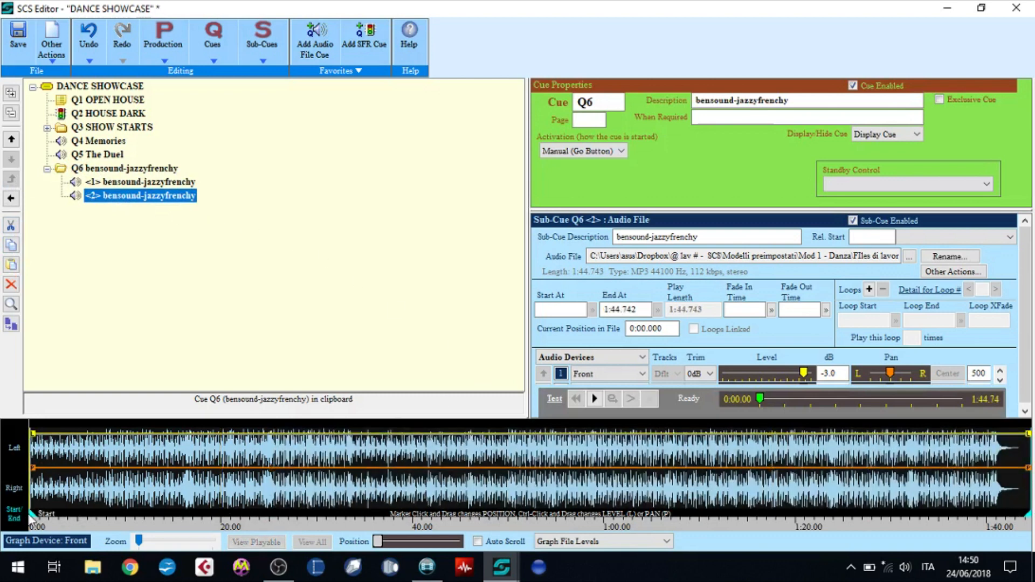
left_click_drag(32, 514, 546, 514)
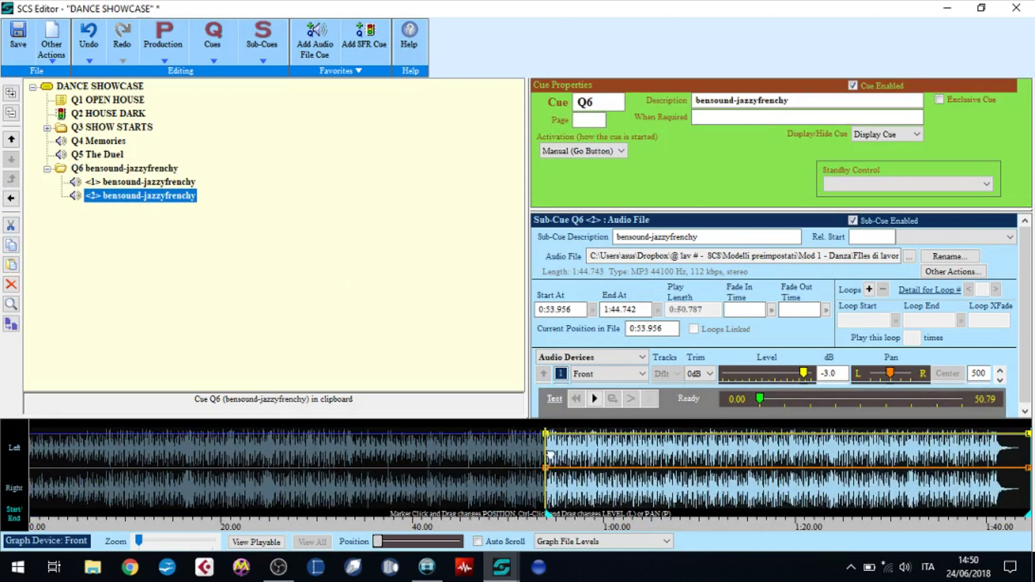
left_click(595, 399)
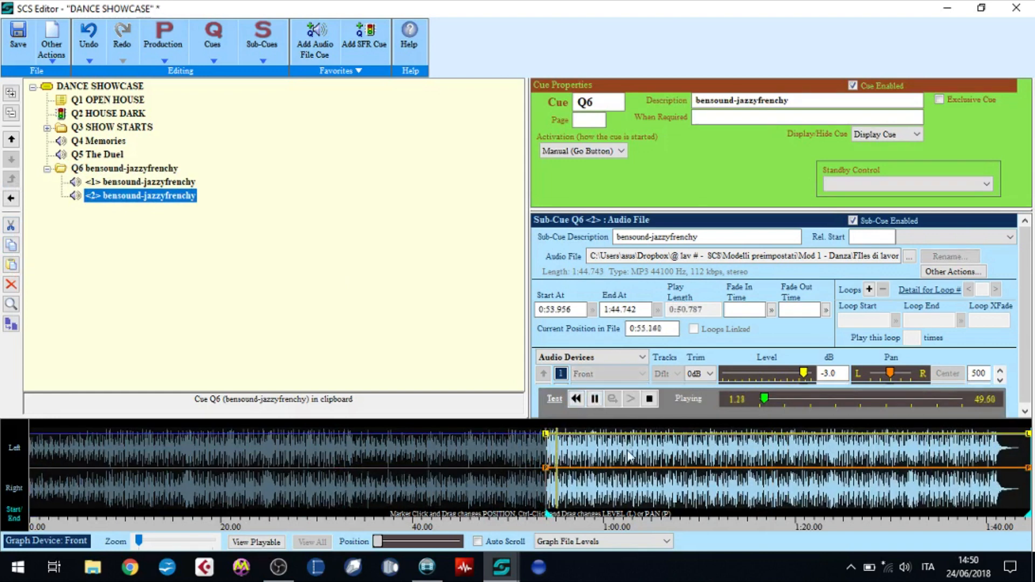
Step: Pause Q6's second sub-cue at the chosen beat, set its start point there at 1:07.900, and stop playback
left_click(596, 399)
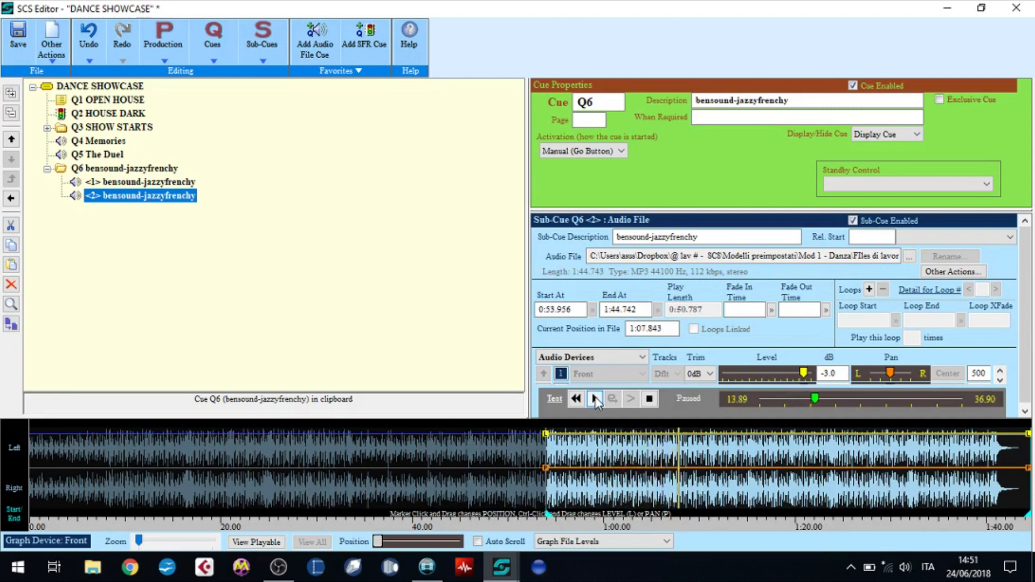
right_click(681, 462)
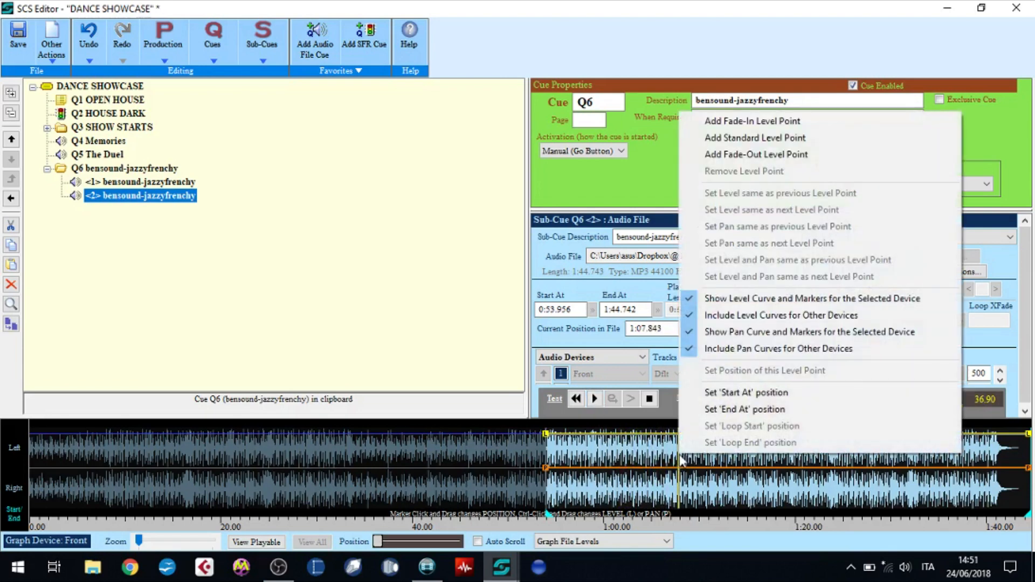
left_click(729, 394)
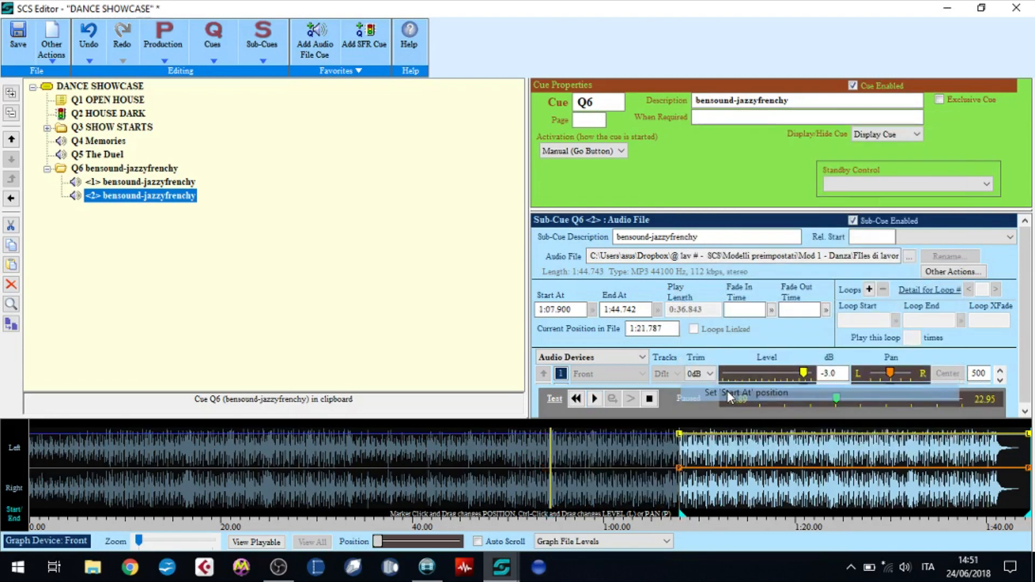
left_click(649, 401)
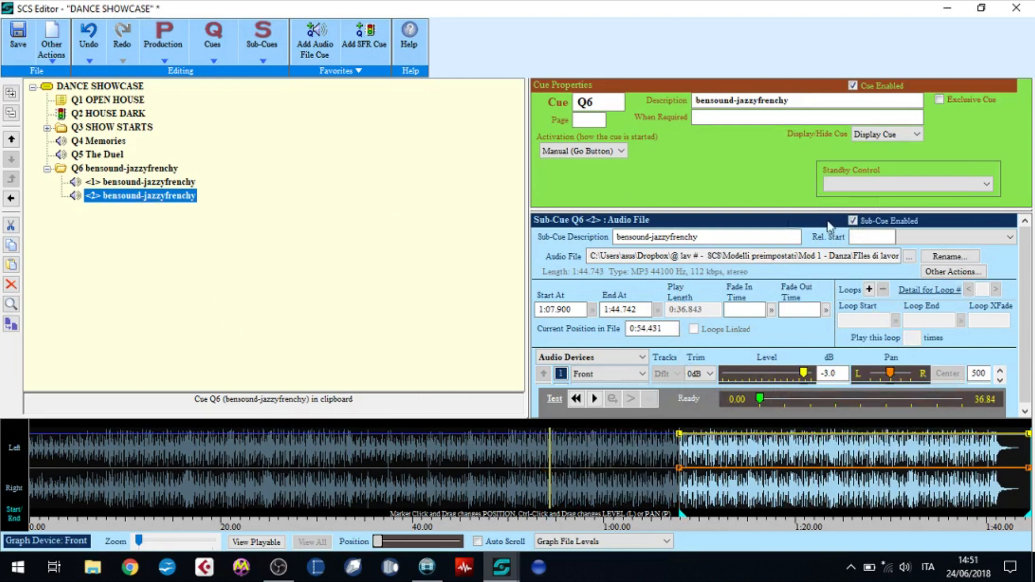
Step: Set Q6's second sub-cue to start 0.00 seconds after the end of the previous sub-cue
left_click(883, 236)
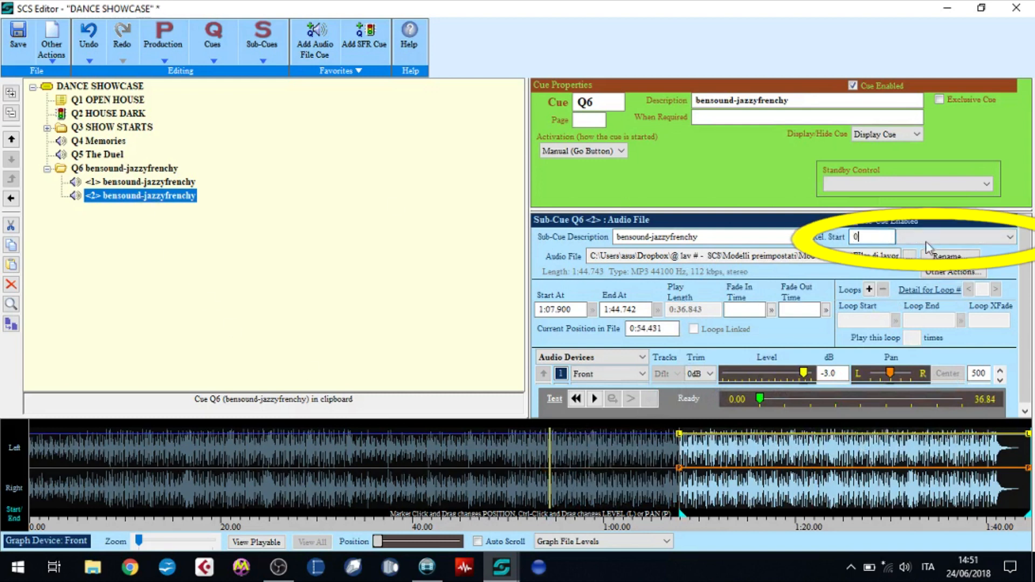
left_click(943, 235)
left_click(948, 282)
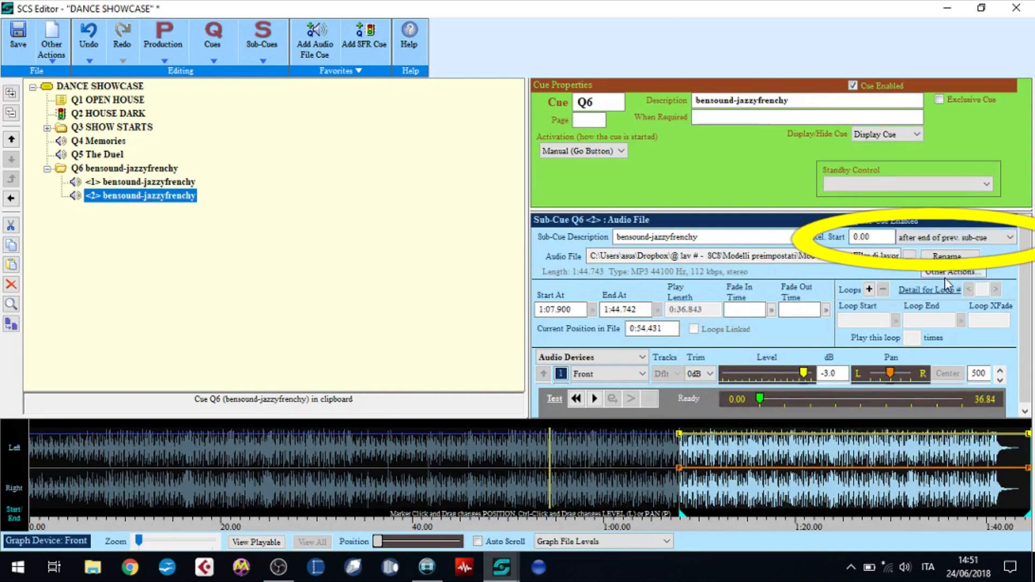
Step: Change cue Q6's description to FRESH IDEAS, make it an exclusive cue, and save the cue file
left_click(135, 172)
left_click(701, 100)
type("FR")
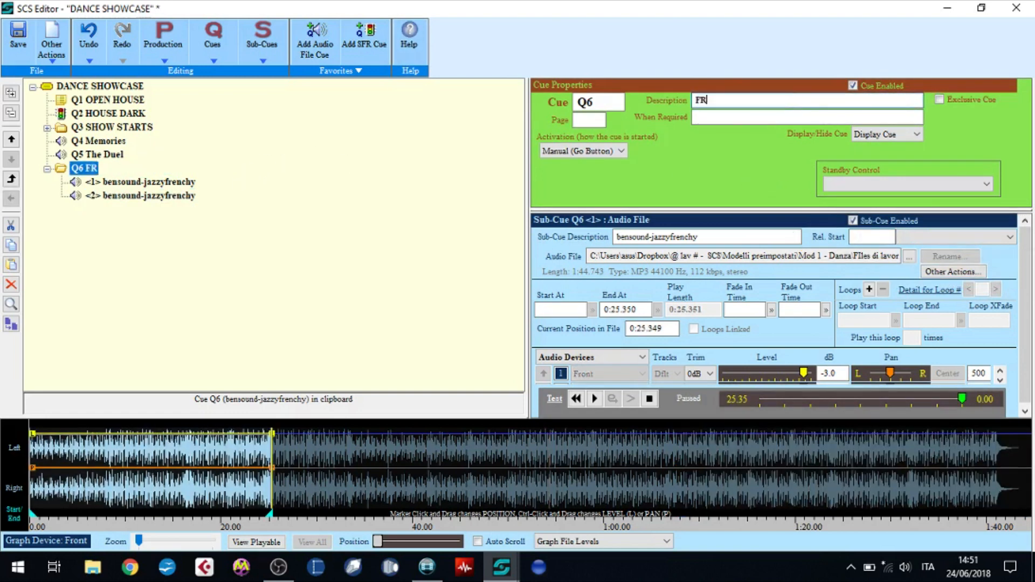
type("ESH IDEAS")
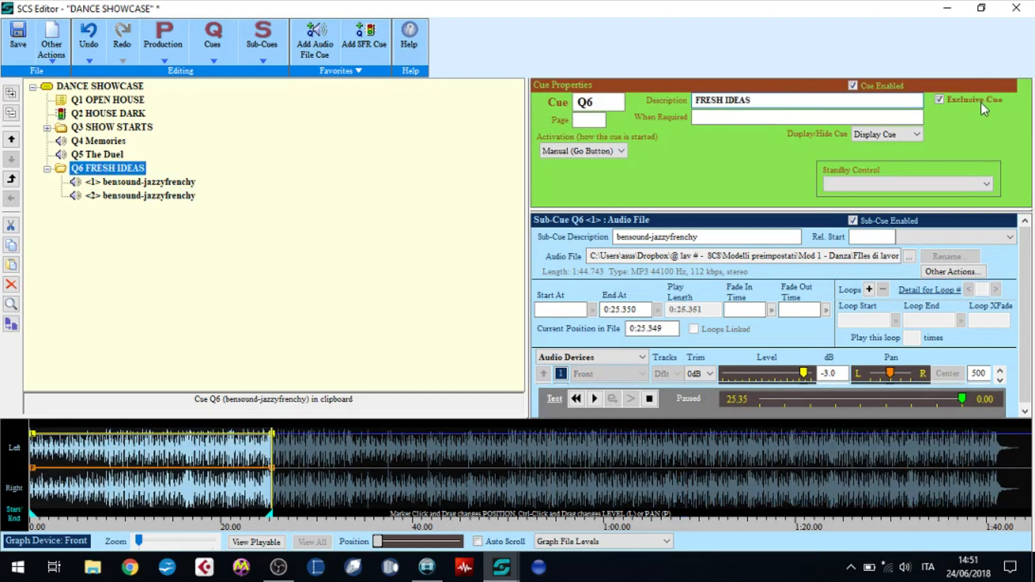
left_click(17, 35)
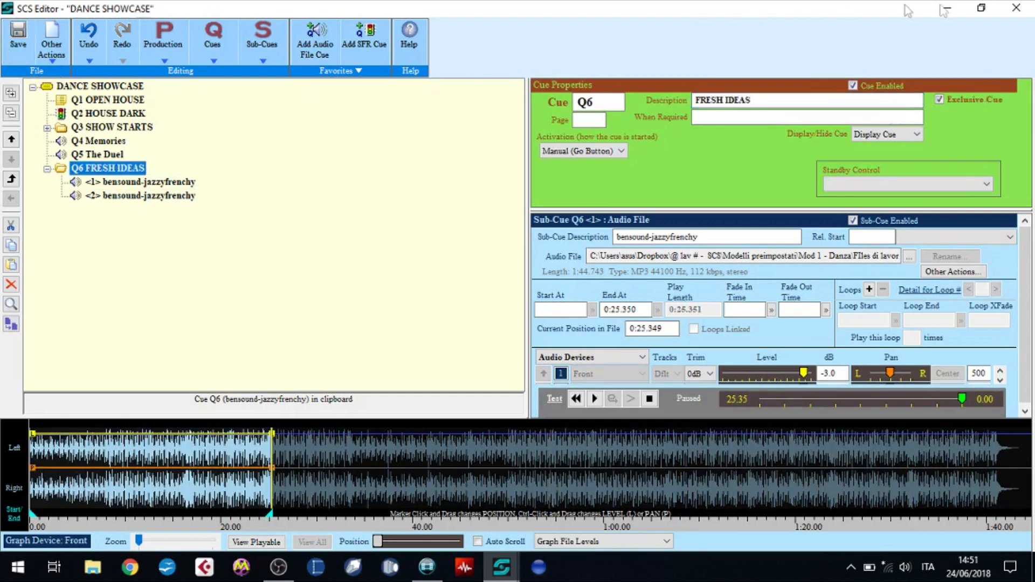
Step: Close the editor and play cue Q6, skipping close to the end of the first sub-cue to check the splice
left_click(1016, 9)
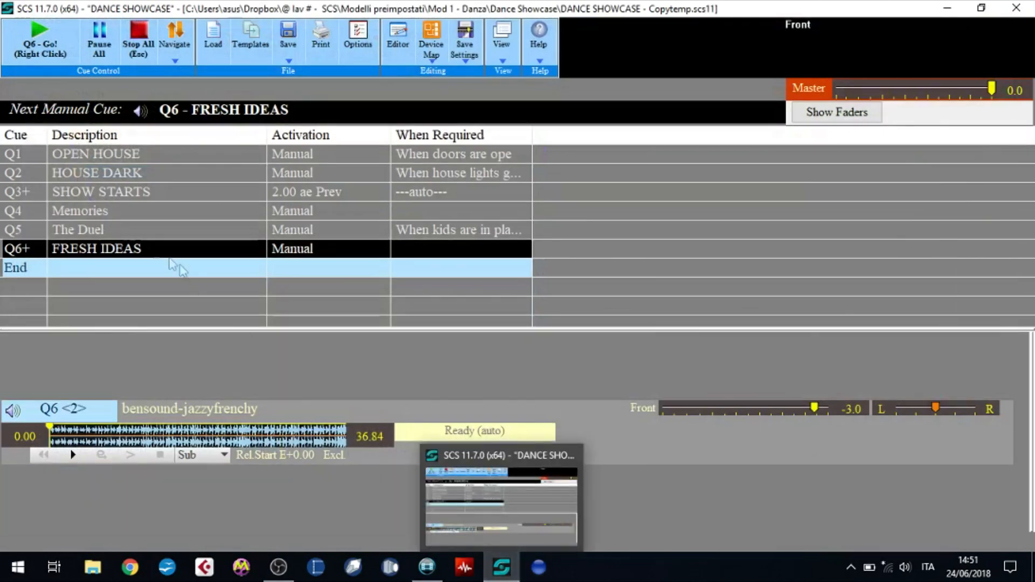
left_click(39, 35)
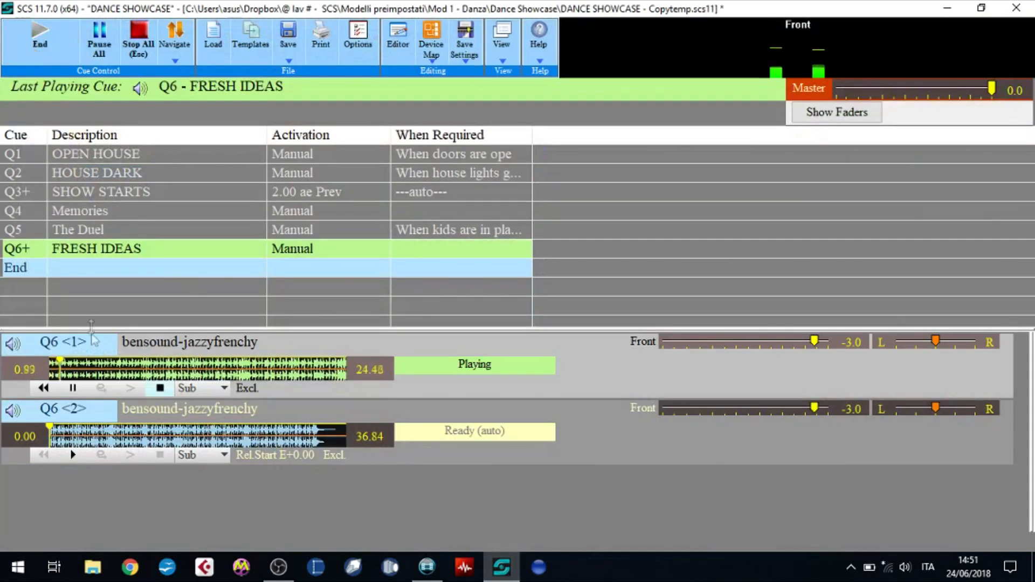
left_click(291, 369)
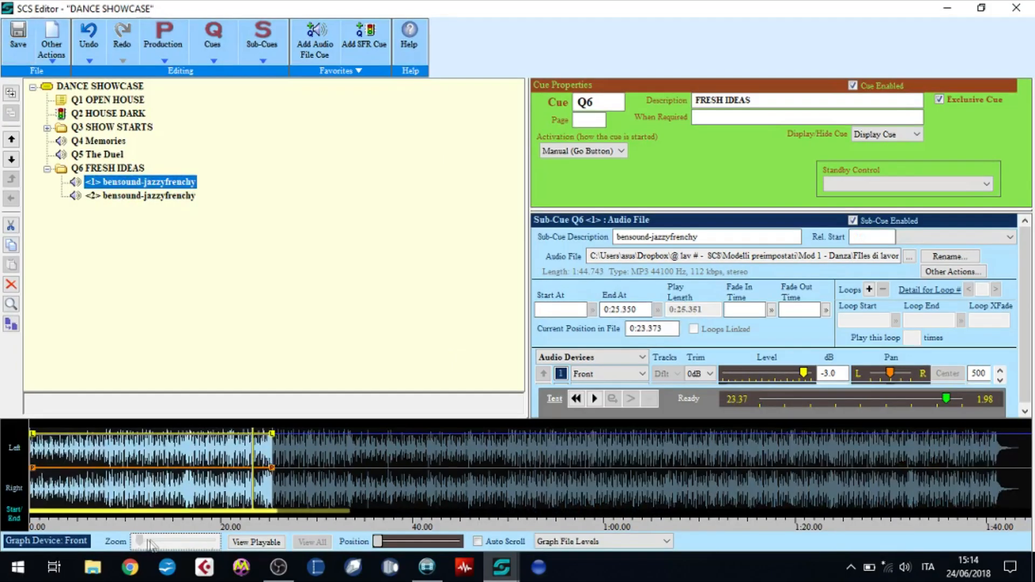
Step: Zoom into the waveform of Q6's first sub-cue, audition the cut, and move its end point to 0:25.157
left_click_drag(158, 544, 208, 544)
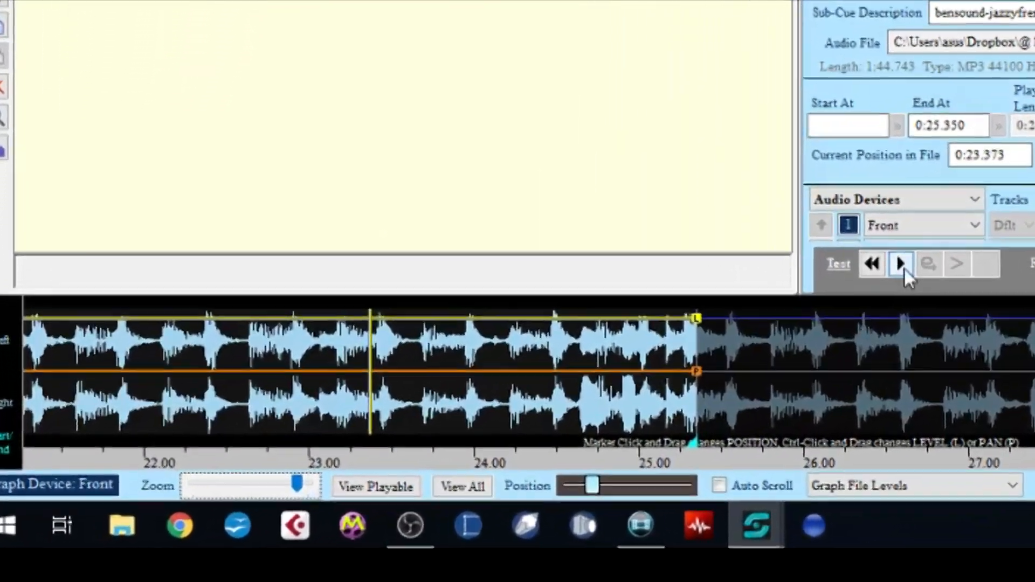
left_click(893, 268)
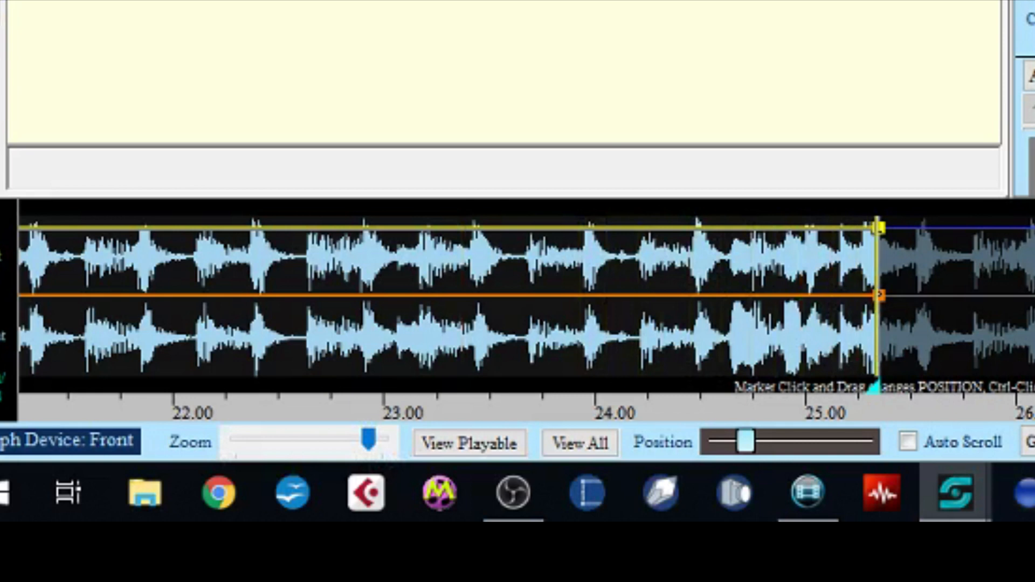
left_click_drag(876, 394, 834, 382)
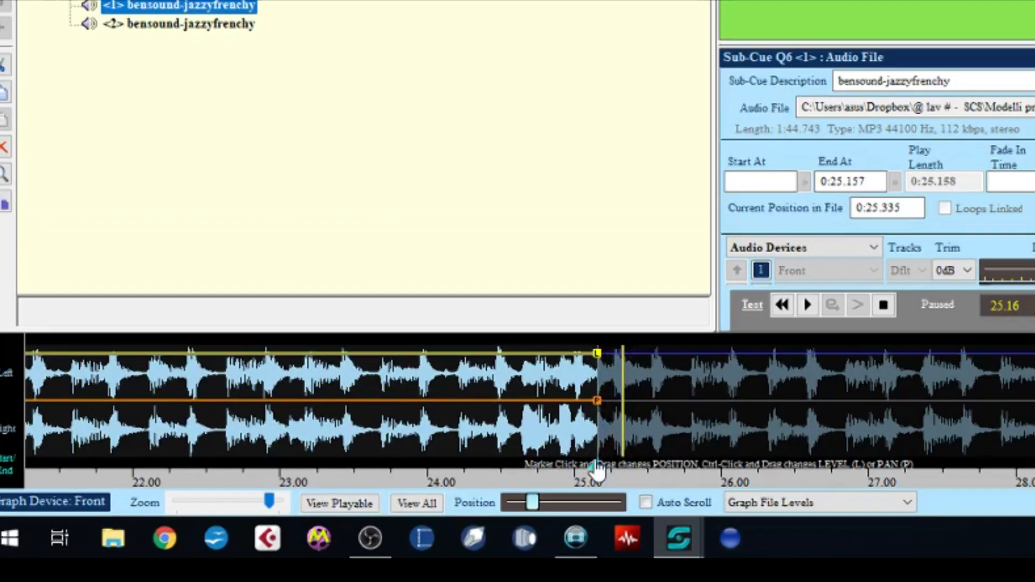
Step: Audition the opening of Q6's second sub-cue on a zoomed waveform and move its start point to 1:07.370
left_click(182, 24)
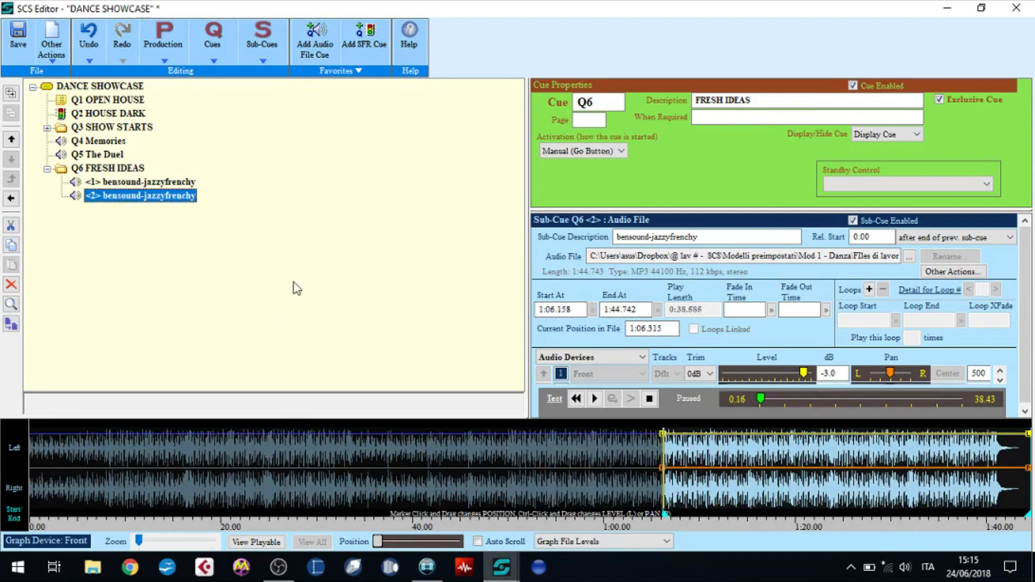
left_click_drag(139, 541, 216, 546)
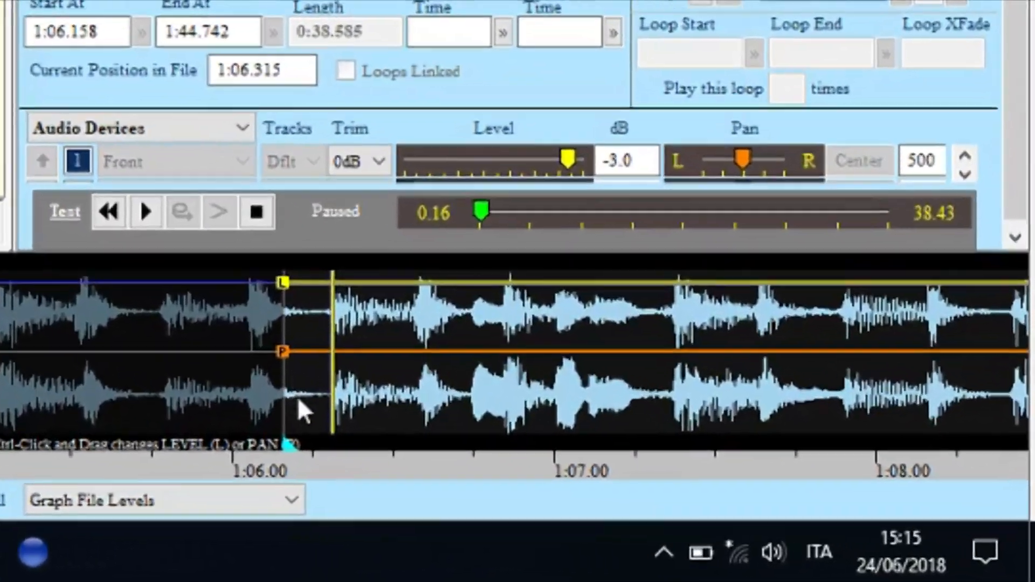
left_click(551, 463)
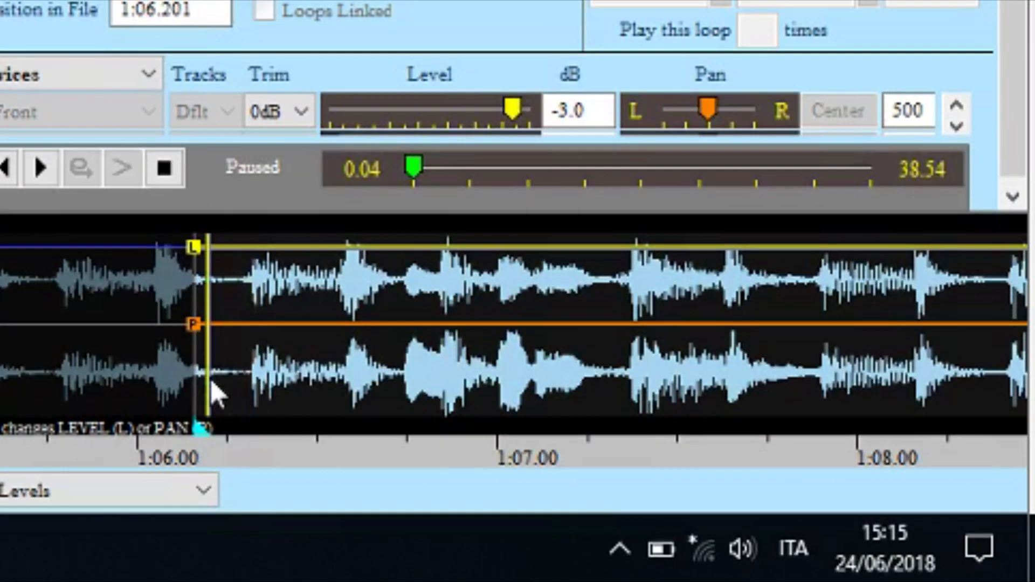
left_click(51, 170)
left_click(51, 171)
left_click_drag(203, 430, 638, 413)
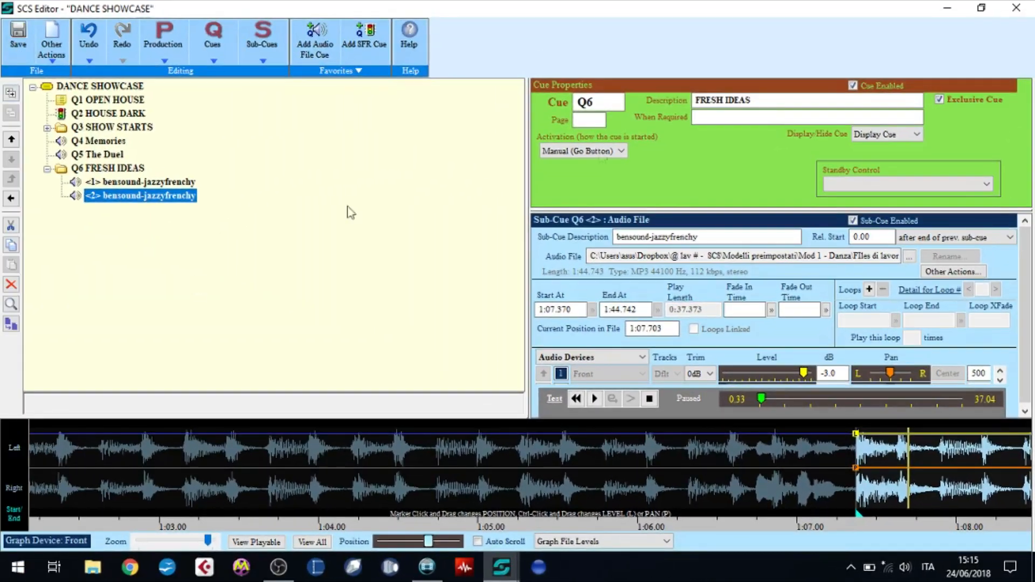
Step: Close the editor, play FRESH IDEAS across the join between its two sub-cues, and stop all playback
left_click(1028, 10)
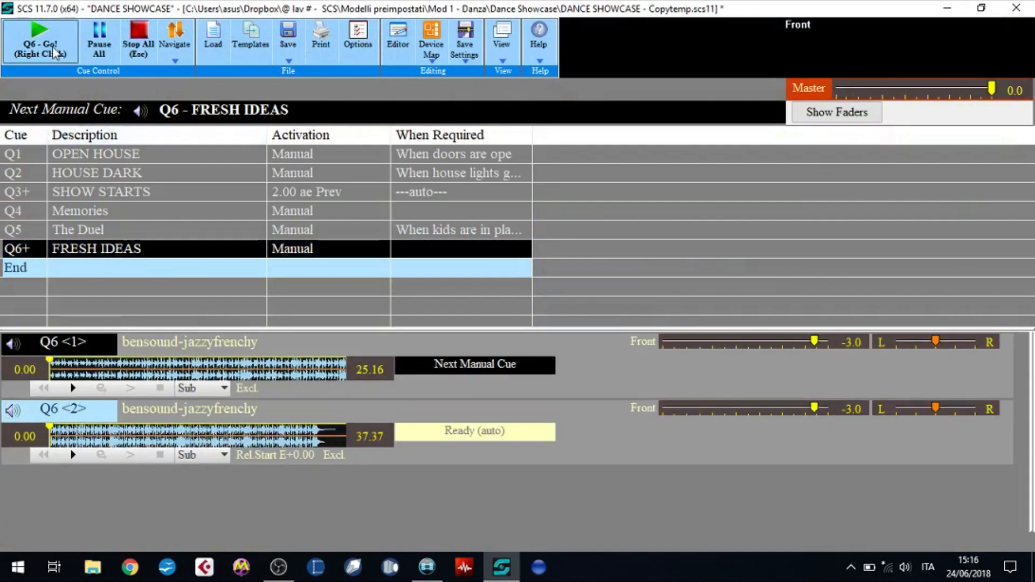
left_click(54, 51)
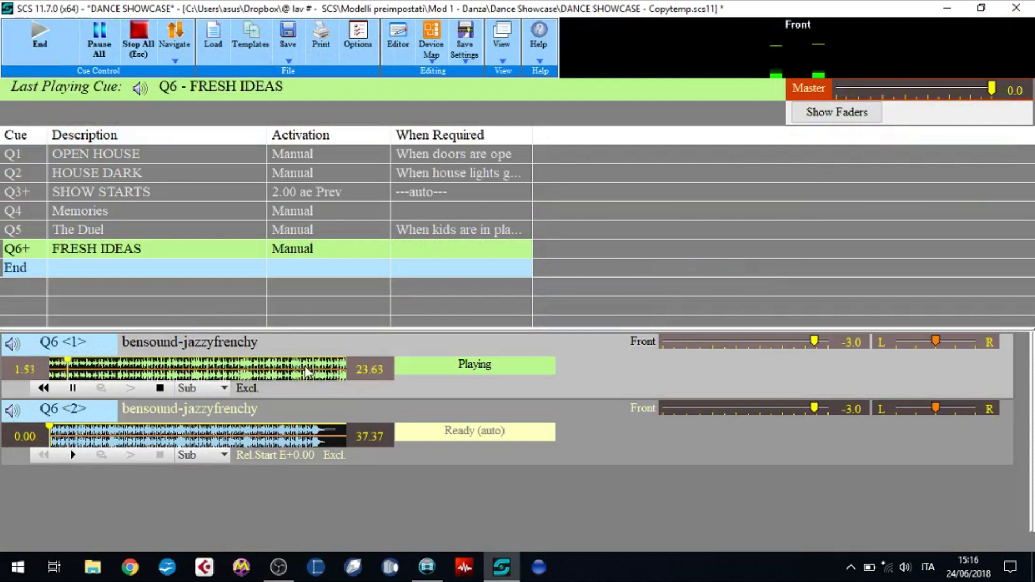
left_click(298, 369)
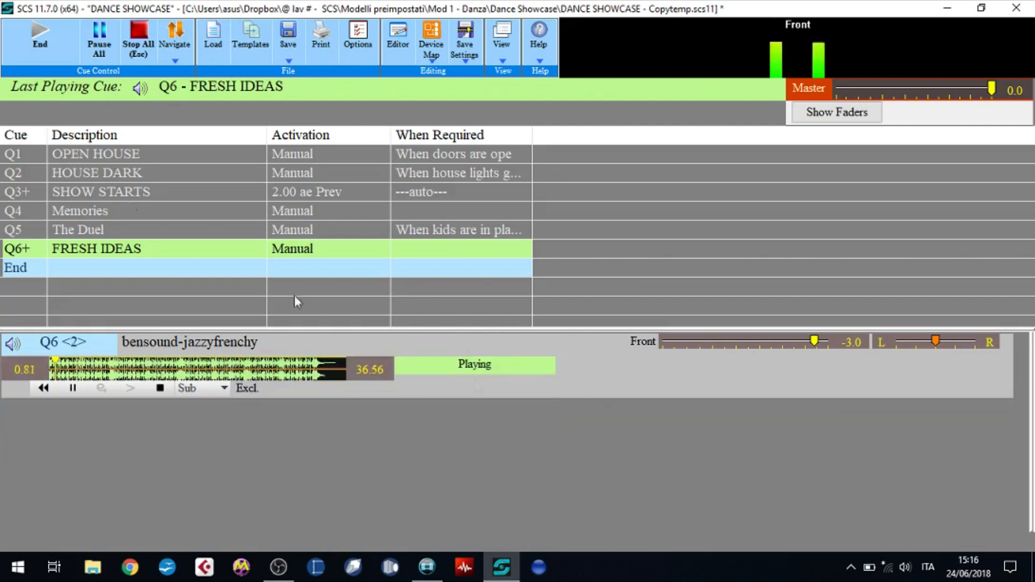
left_click(140, 40)
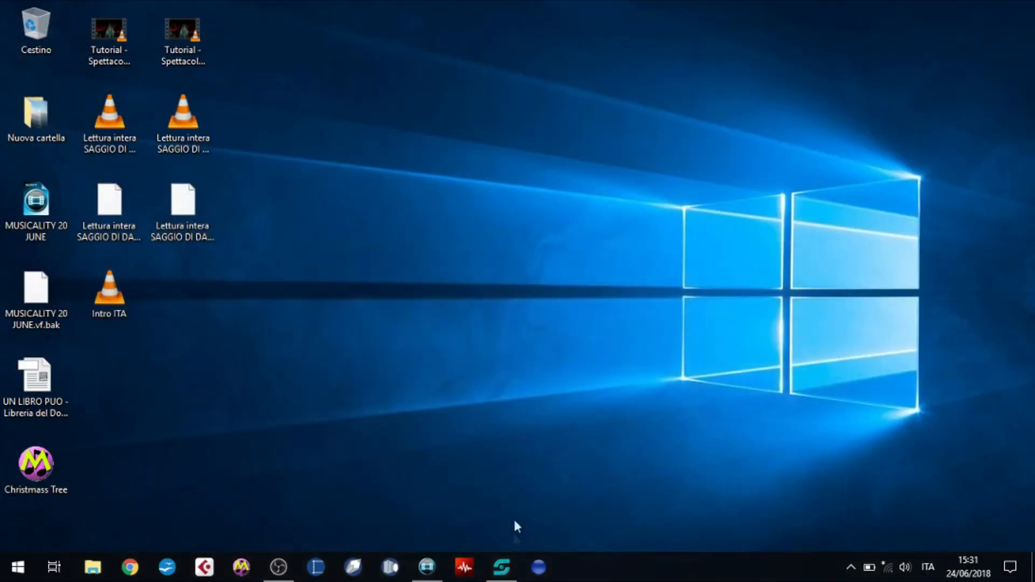
Step: Switch back to SCS, reopen the cue editor at Q6, and save the cue file
left_click(503, 568)
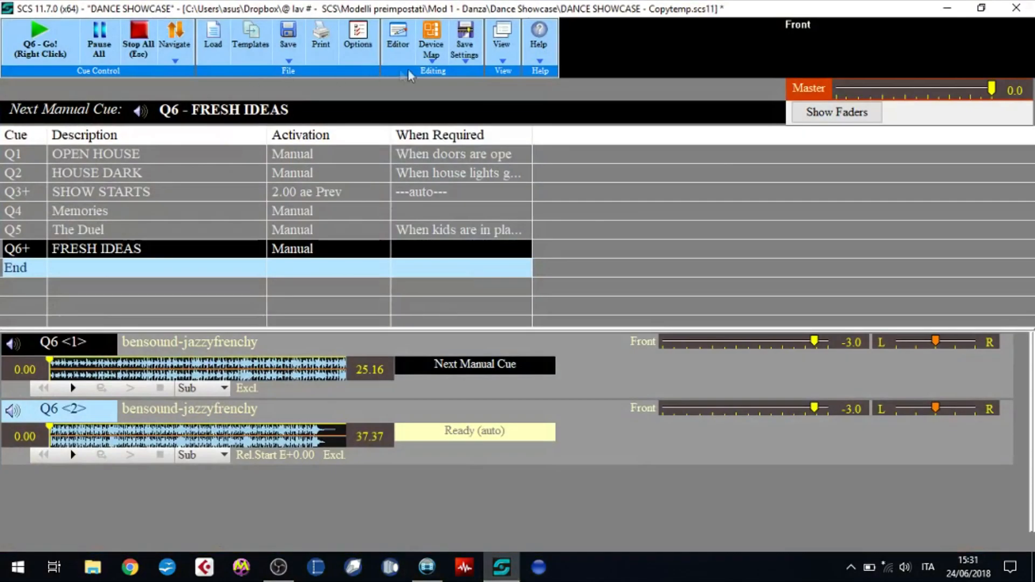
left_click(398, 48)
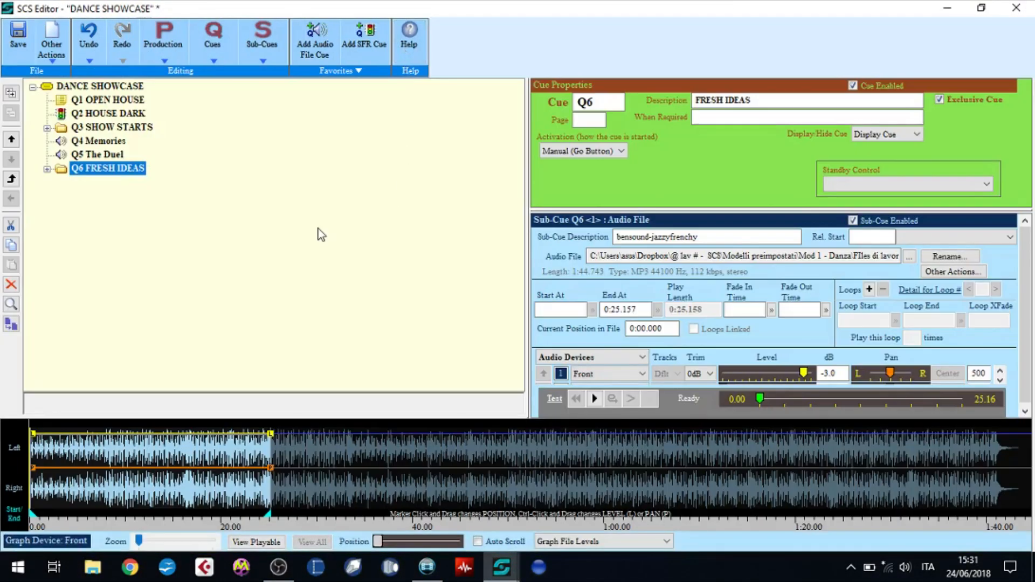
left_click(17, 32)
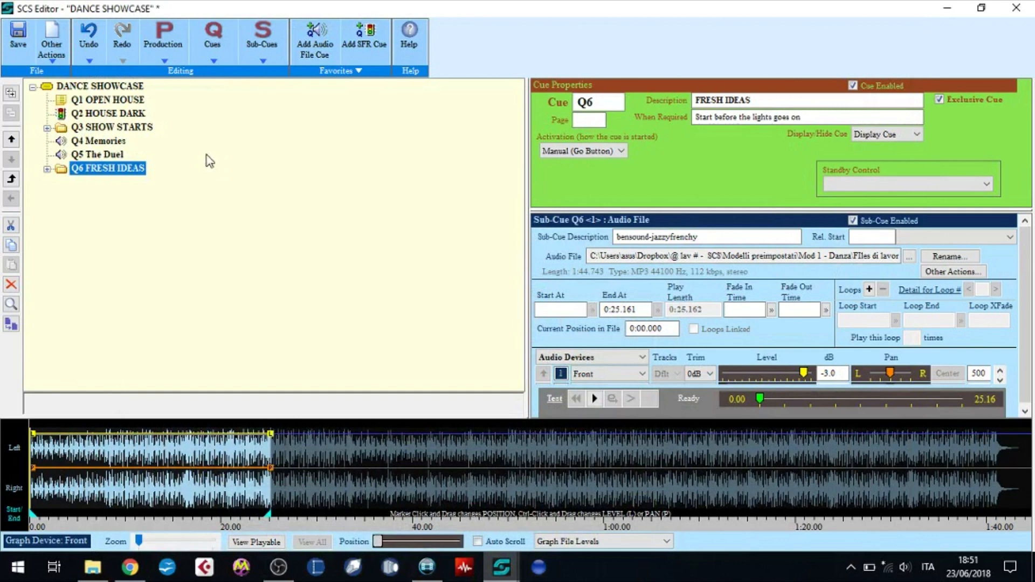
Step: Add an audio file cue after Q6 using bensound-epic.mp3
left_click(214, 61)
left_click(225, 73)
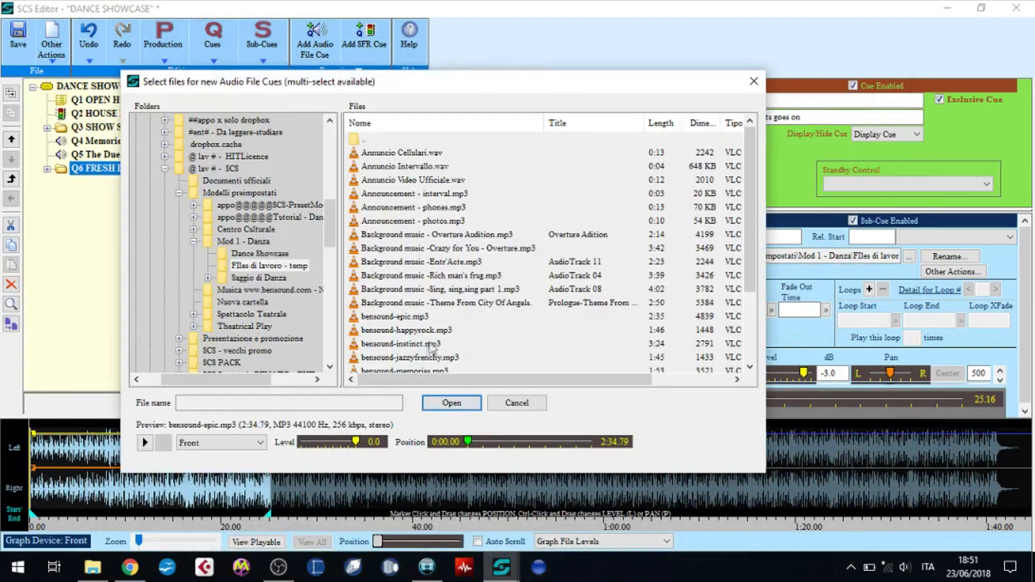
left_click(417, 317)
left_click(453, 403)
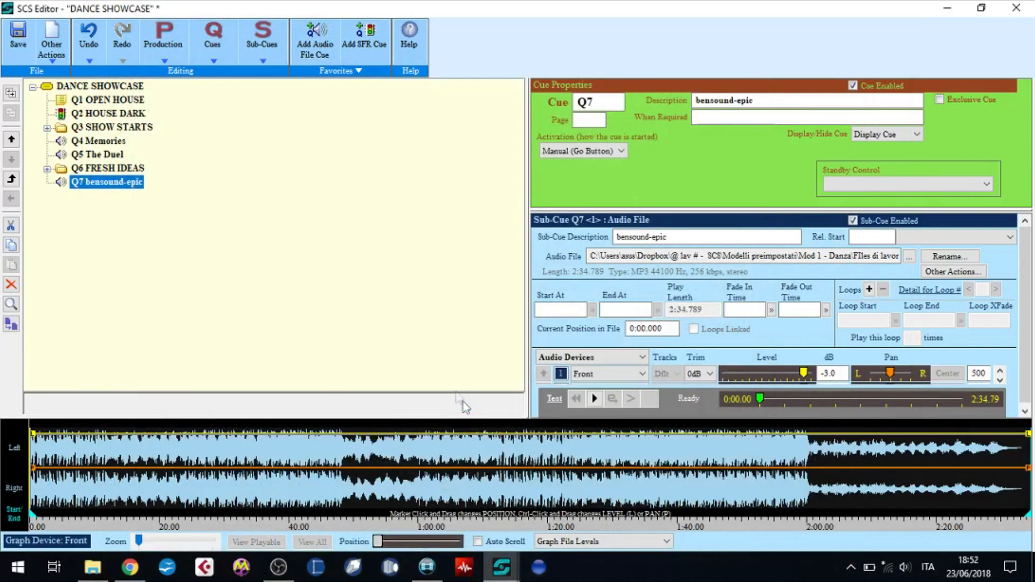
Step: Add a Video/Image sub-cue to Q7 containing the six images Epic-1 through Epic-6
left_click(263, 60)
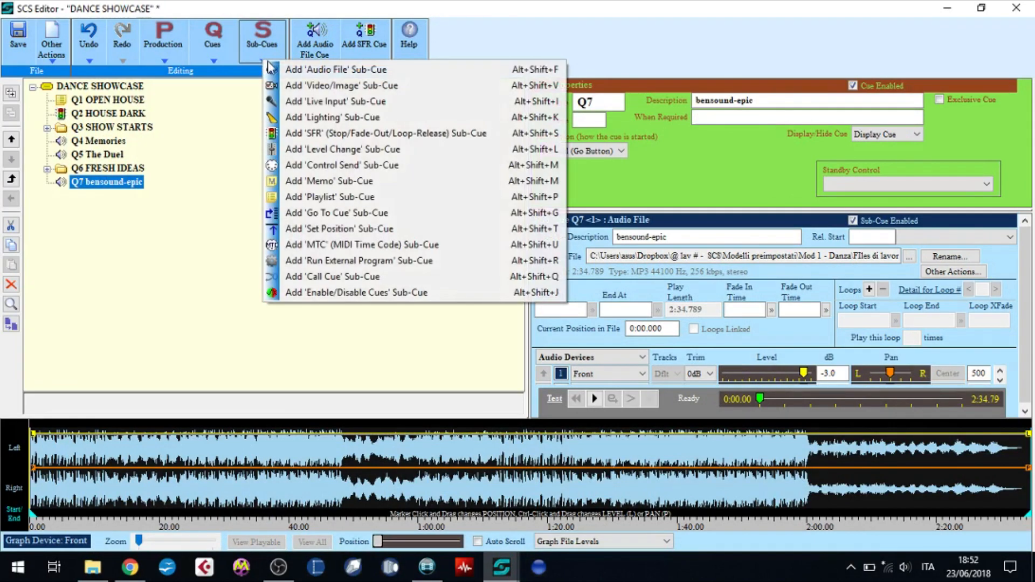
left_click(279, 86)
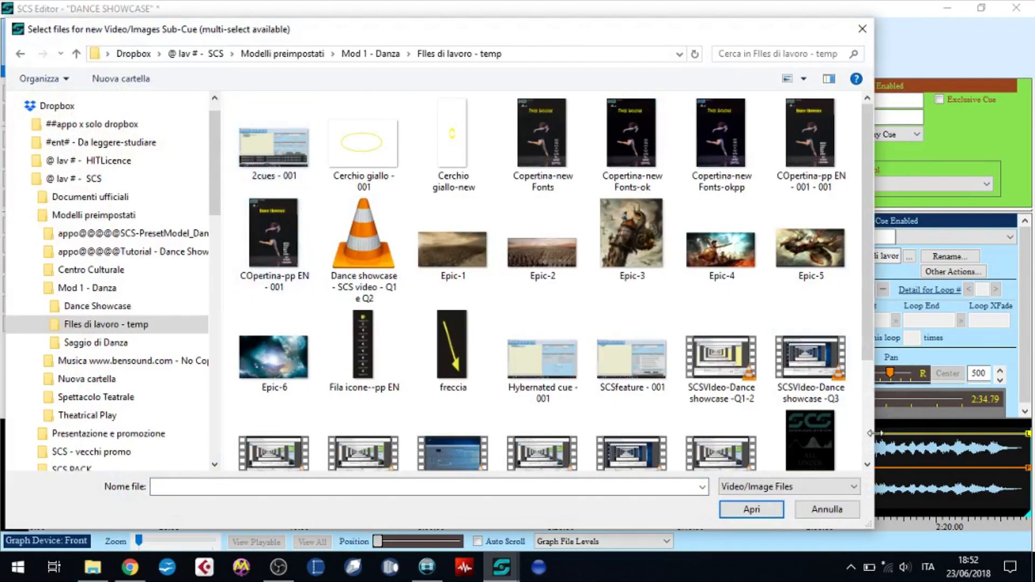
left_click(448, 270)
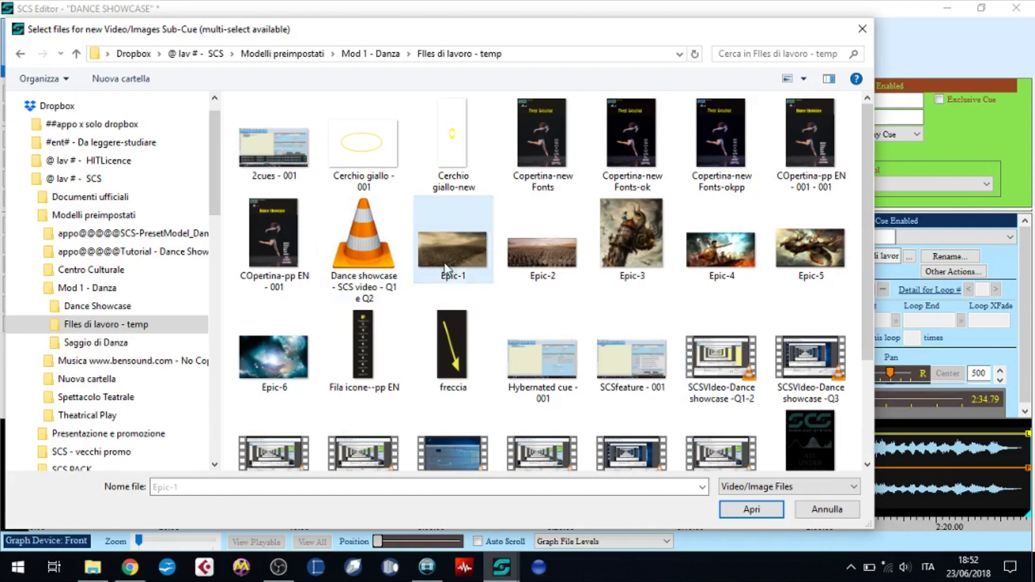
left_click(280, 355, "shift")
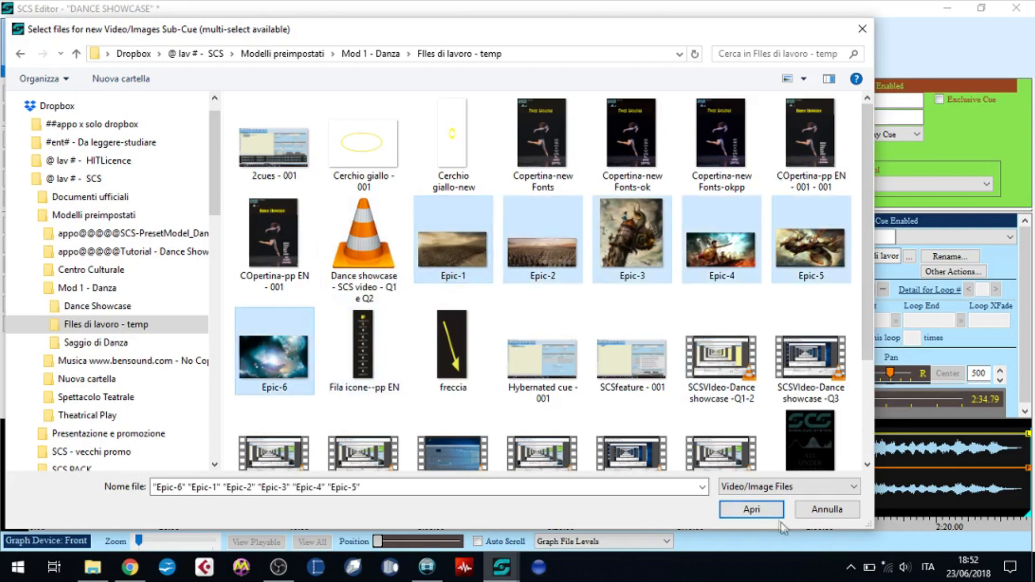
left_click(766, 510)
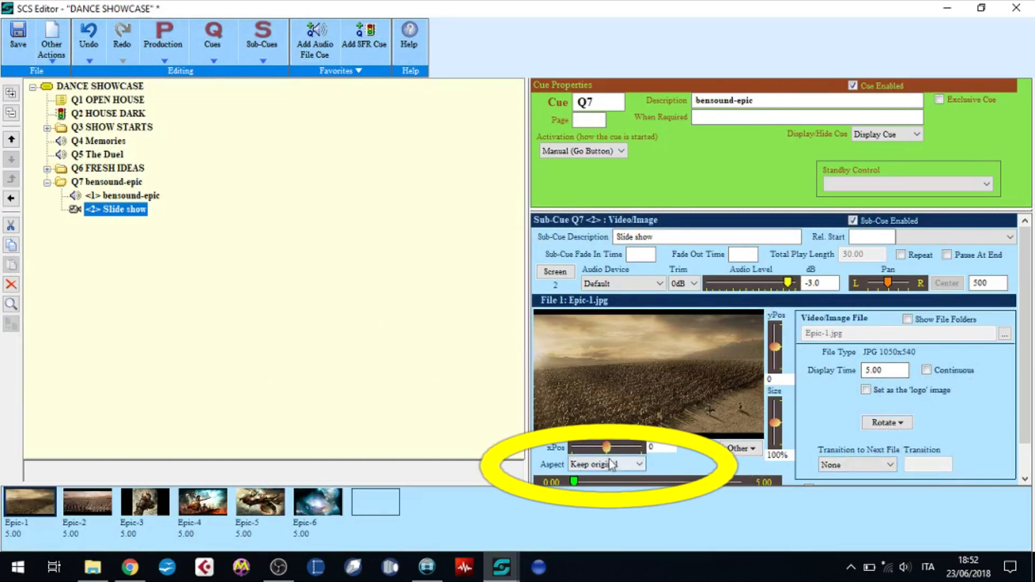
Step: Set the aspect of slide show images Epic-1 and Epic-2 to Full screen
left_click(638, 466)
left_click(613, 488)
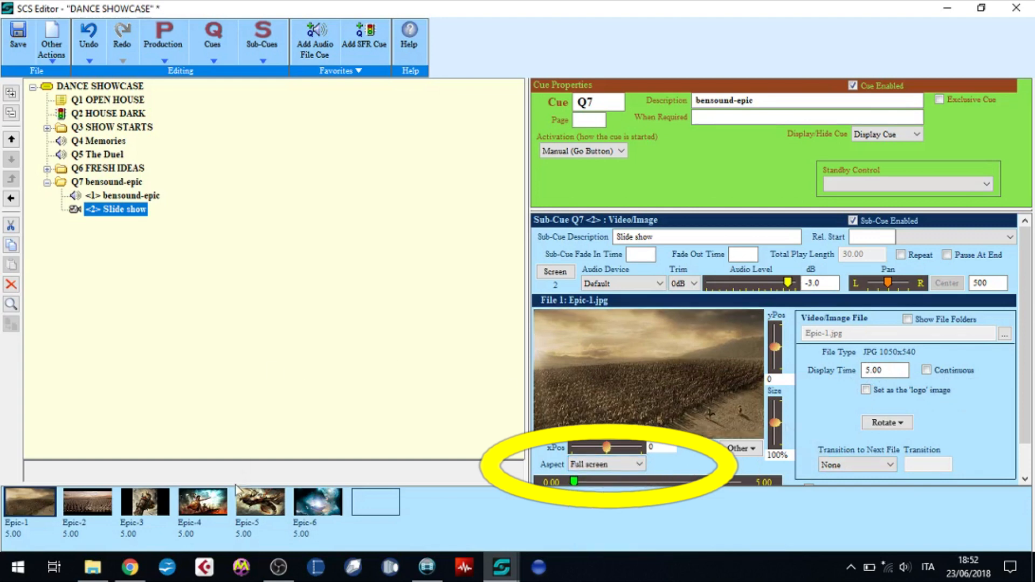
left_click(104, 508)
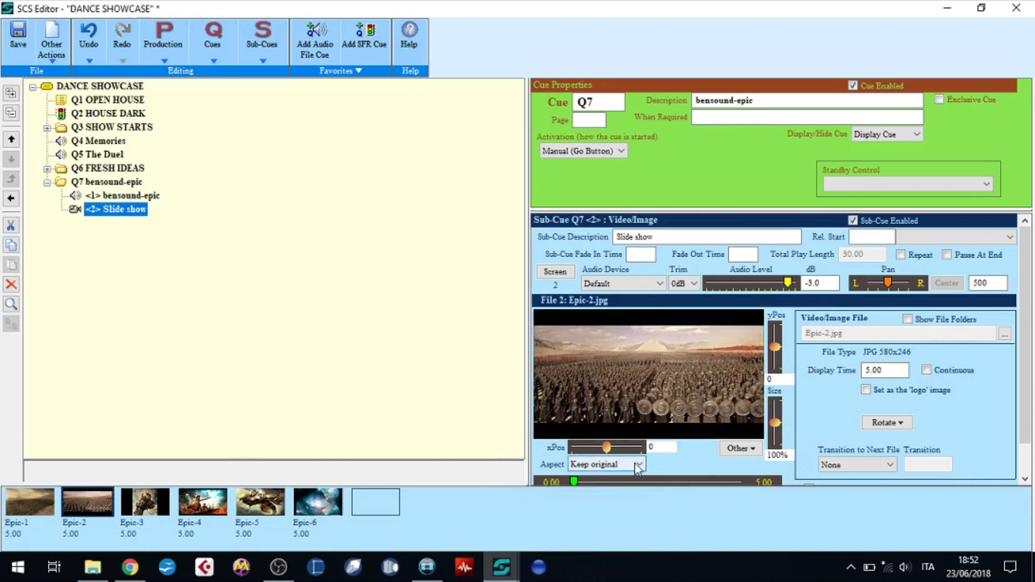
left_click(592, 467)
left_click(623, 489)
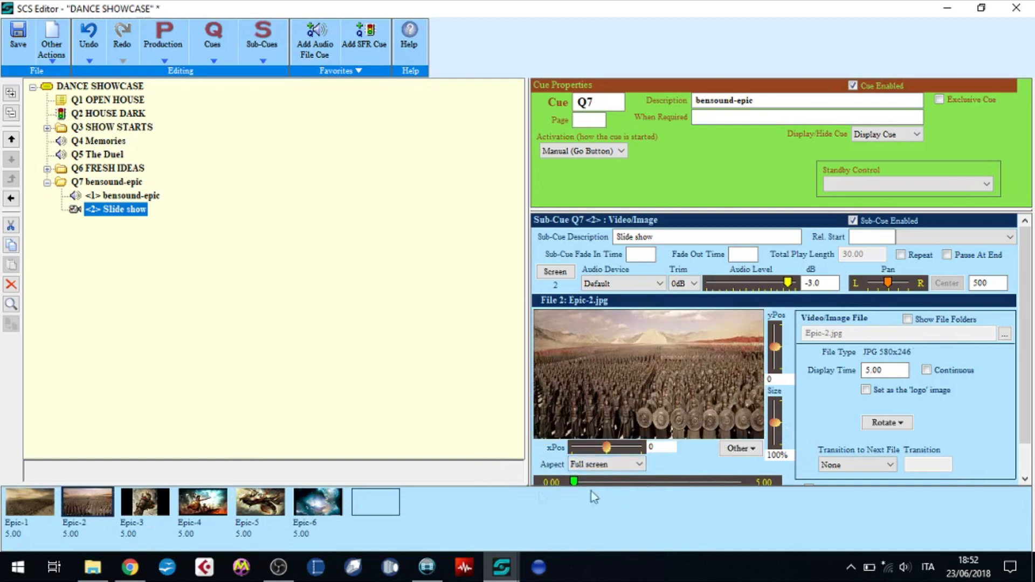
Step: Try the Full screen aspect on slide show image Epic-3
left_click(151, 502)
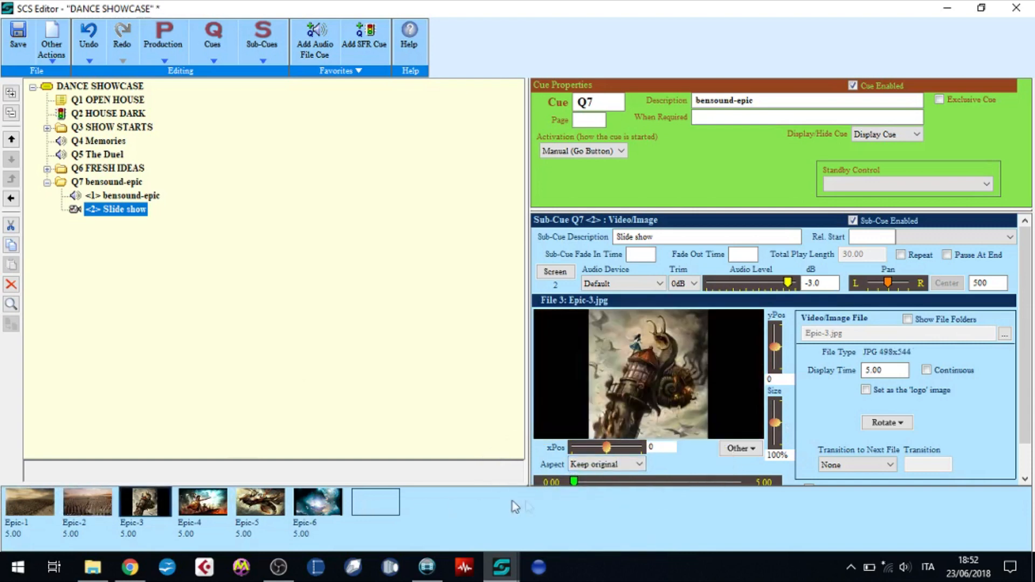
left_click(636, 466)
left_click(623, 491)
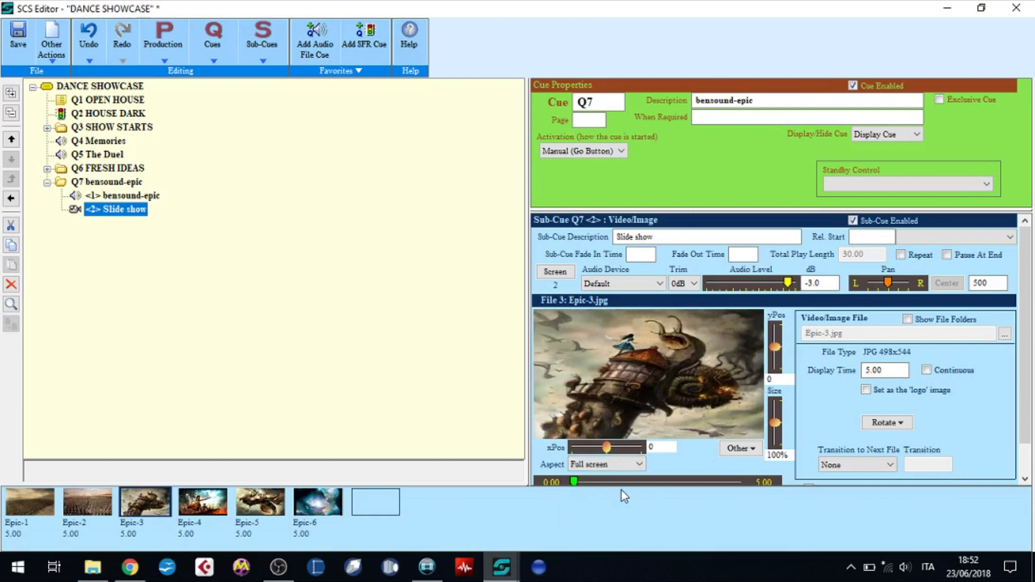
Step: Apply the Full screen aspect to slide show images Epic-4, Epic-5 and Epic-6
left_click(203, 505)
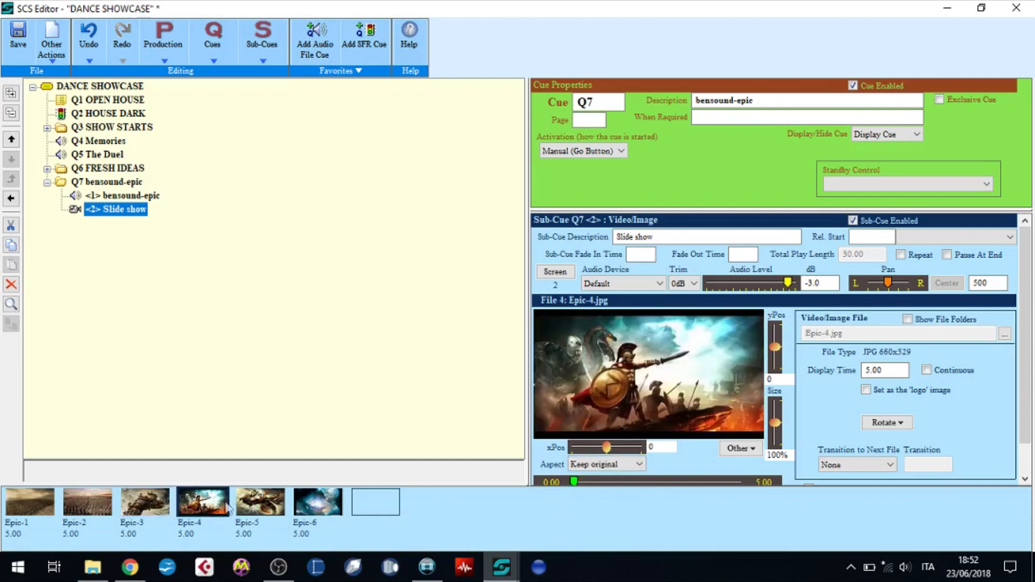
left_click(640, 465)
left_click(615, 489)
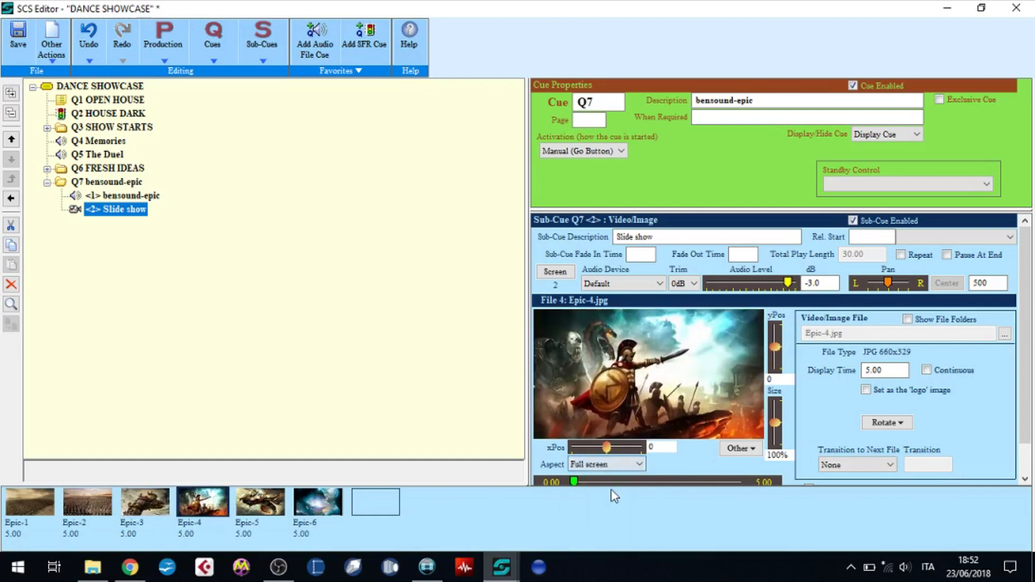
left_click(259, 507)
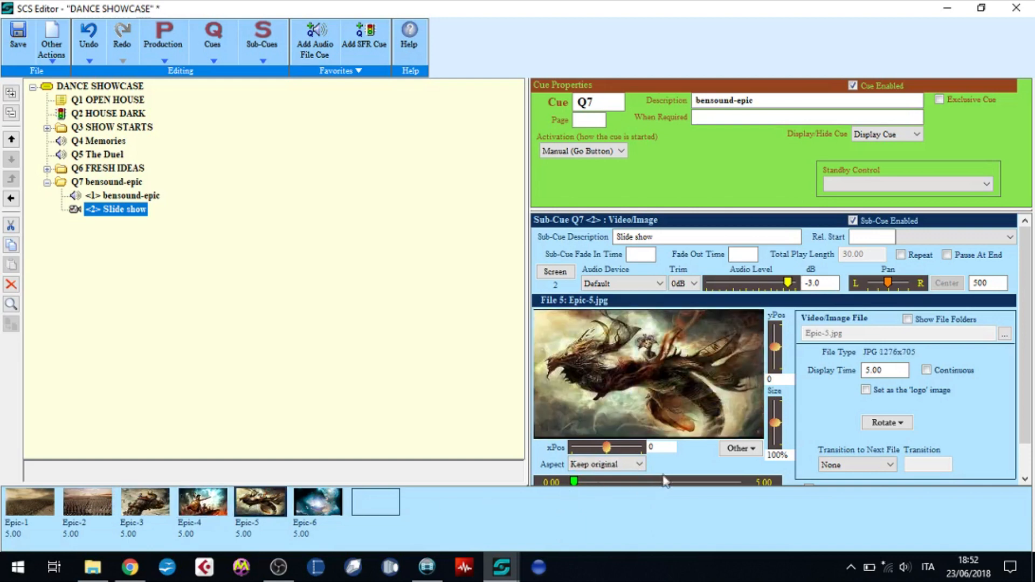
left_click(637, 464)
left_click(621, 488)
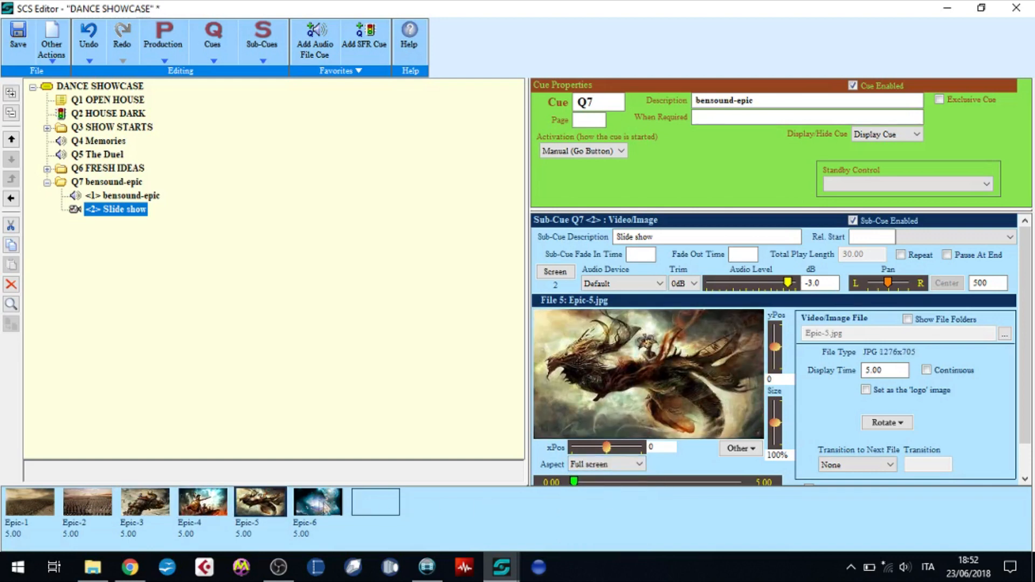
left_click(318, 506)
left_click(640, 467)
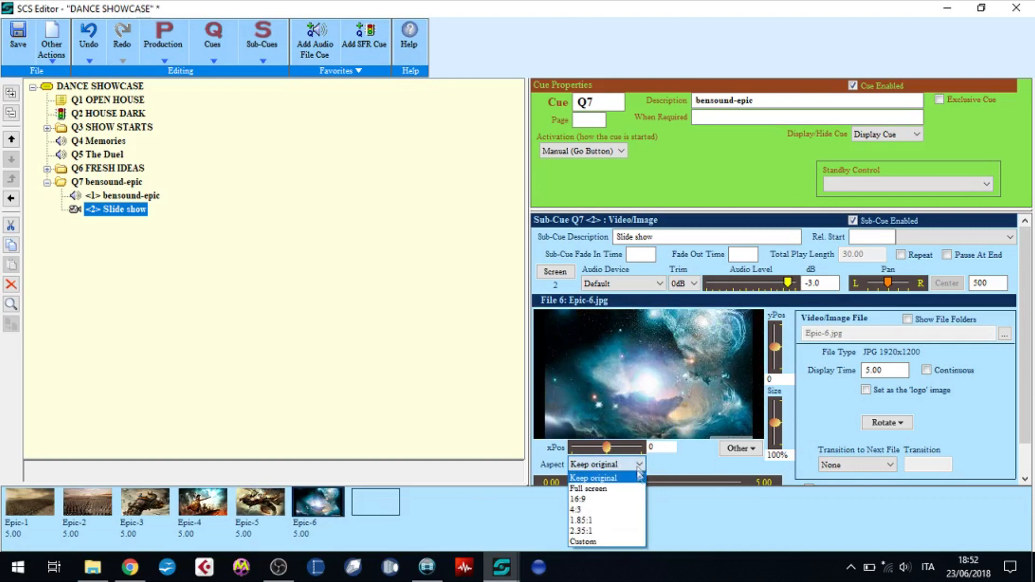
left_click(627, 489)
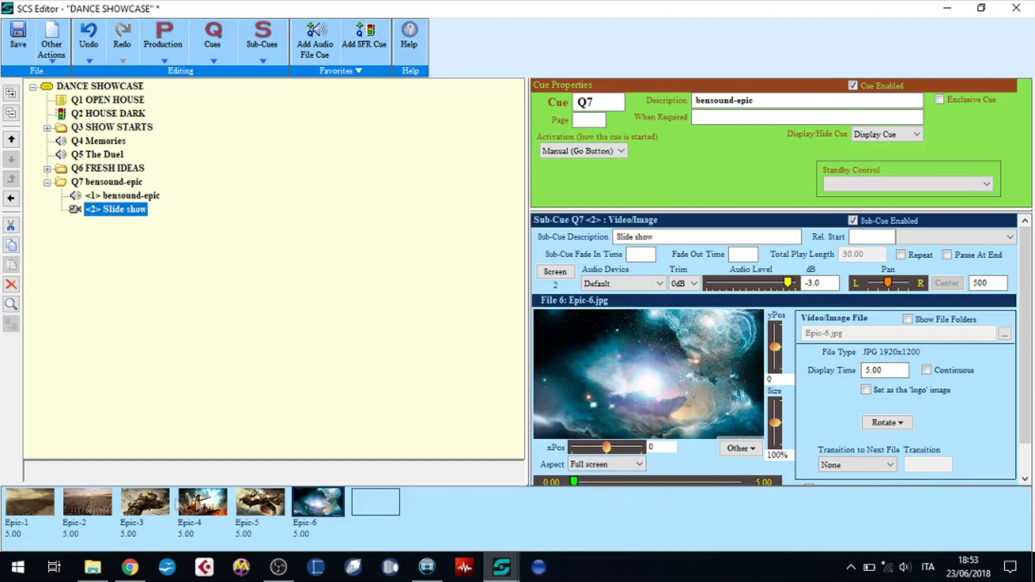
Step: Return image Epic-3 to the Keep original aspect
left_click(147, 504)
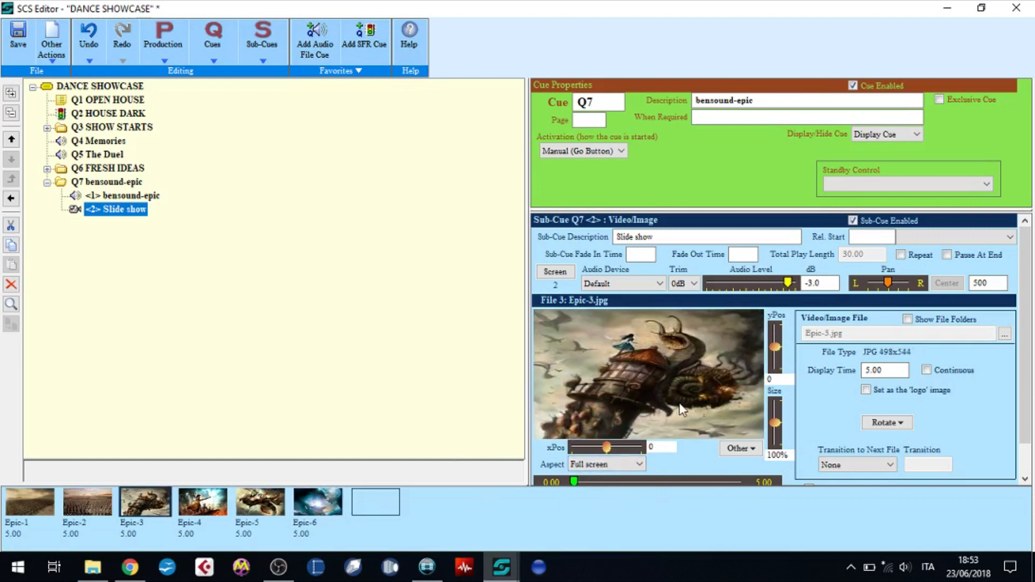
left_click(640, 464)
left_click(619, 479)
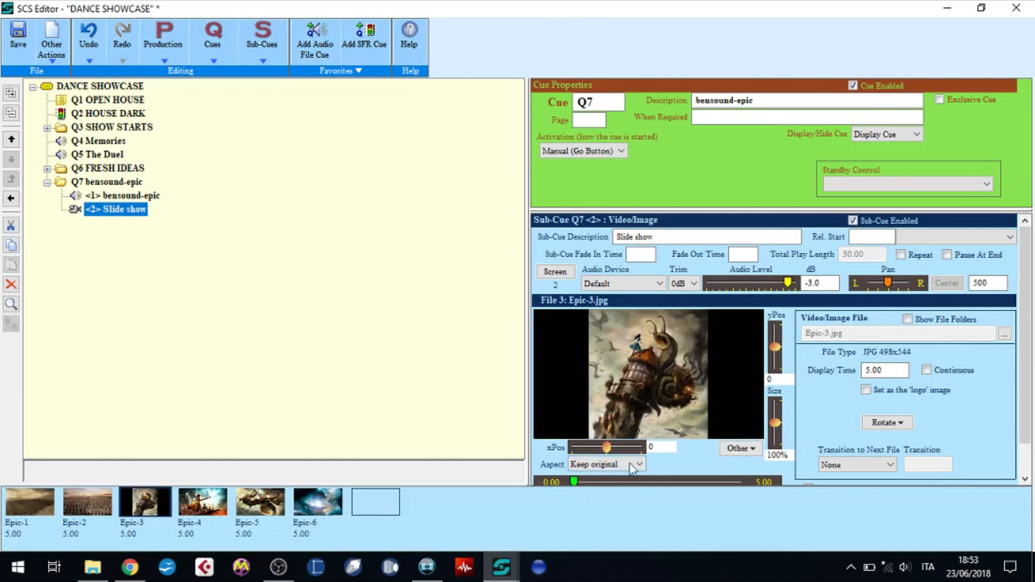
Step: Enlarge image Epic-3 to 200% and shift its vertical position to 131 so it fills the frame
left_click_drag(773, 423, 774, 411)
left_click_drag(778, 347, 777, 350)
left_click_drag(775, 411, 776, 409)
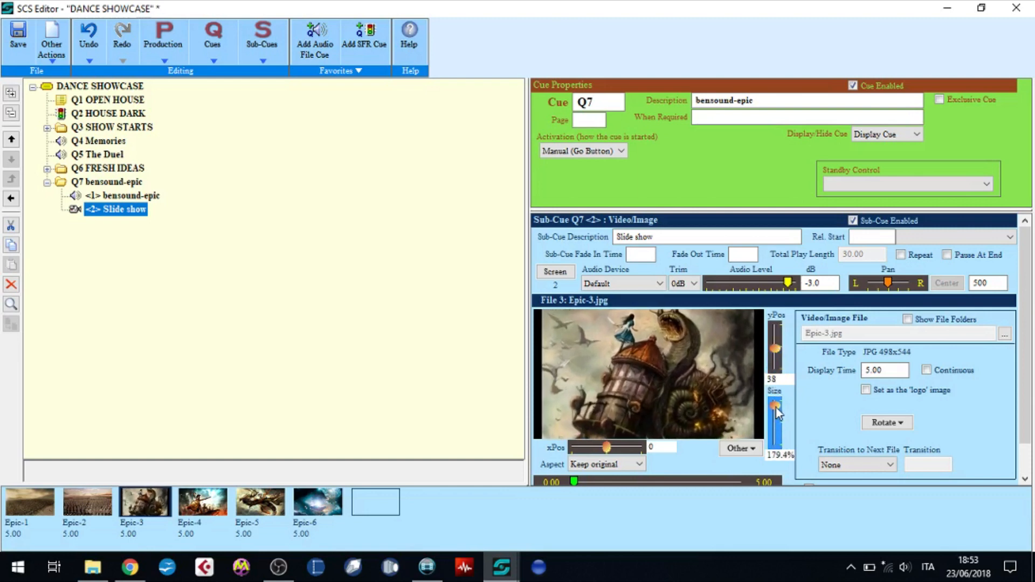
left_click(778, 356)
left_click_drag(779, 356, 780, 360)
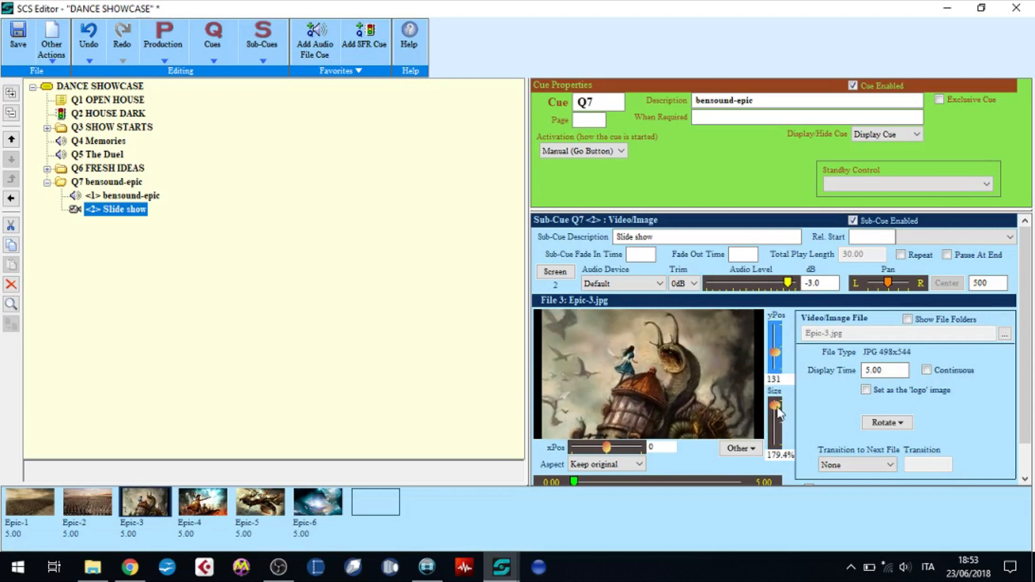
left_click_drag(778, 409, 778, 403)
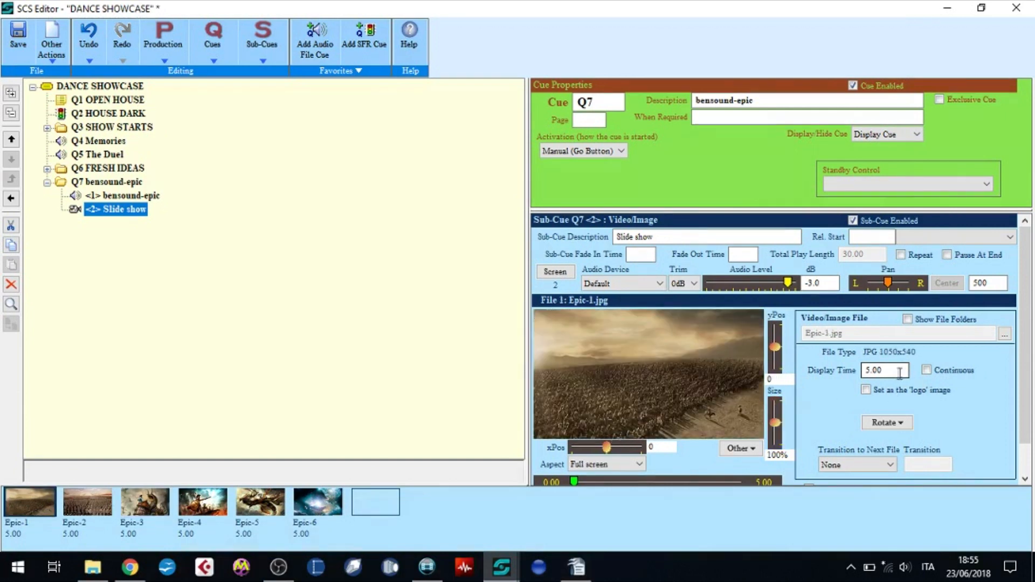
Step: Set the display time of image Epic-1 to 6 seconds
key("Delete")
key("Delete")
key("Delete")
key("Delete")
type("6")
key("Tab")
Step: Give image Epic-2 a display time of 6 seconds and a timed Cross Fade transition to the next file
left_click(87, 502)
left_click(898, 371)
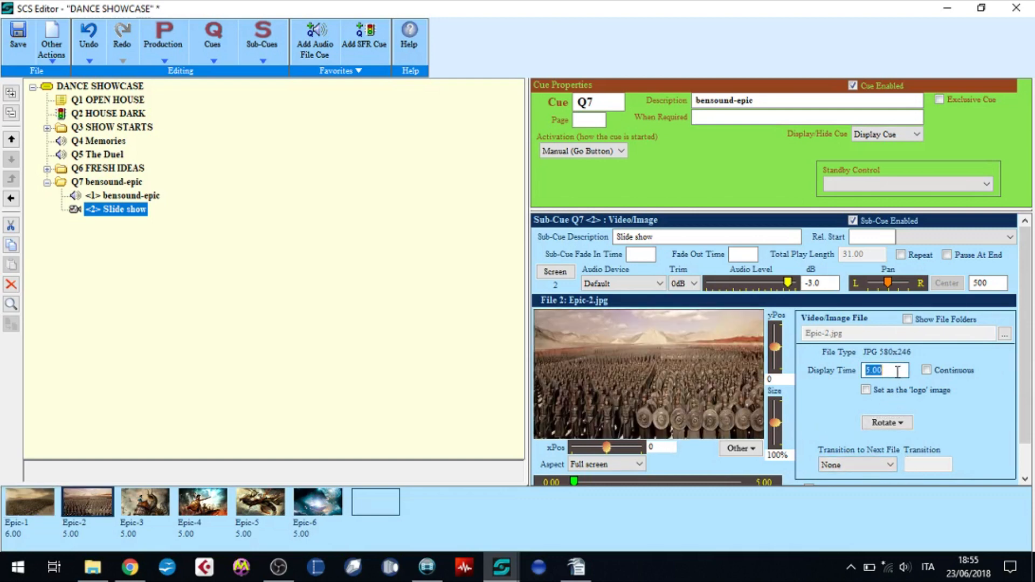
type("6")
key("Tab")
left_click(889, 465)
left_click(863, 488)
left_click(934, 464)
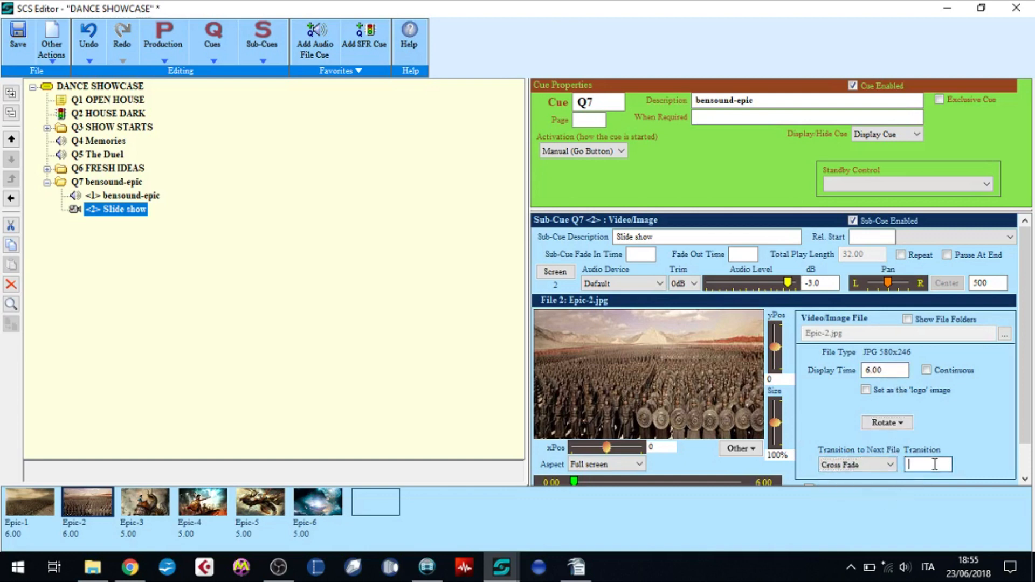
Step: Give image Epic-3 a display time of 12 seconds and a timed Cross Fade transition to the next file
left_click(138, 508)
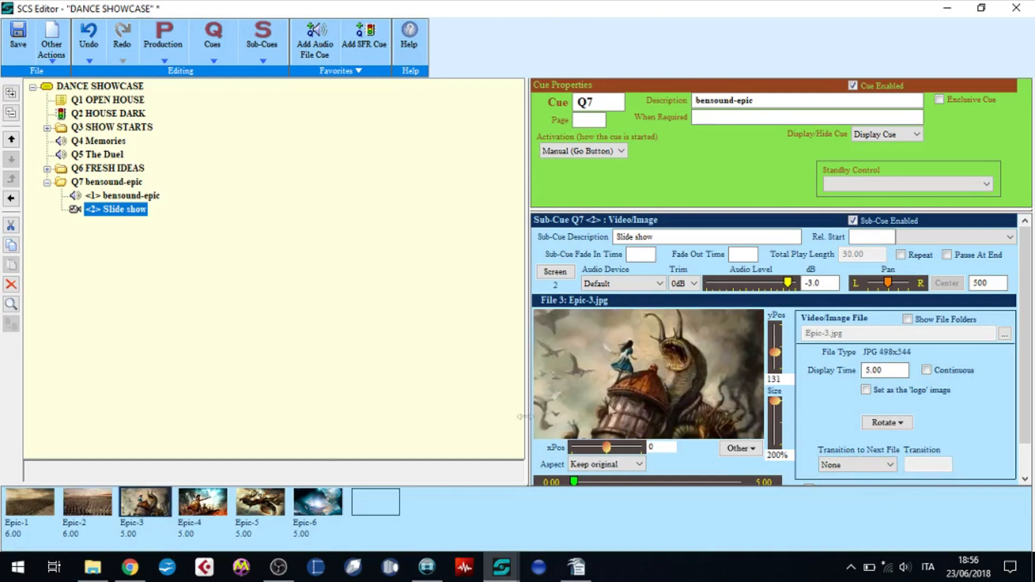
double_click(887, 371)
type("12")
key("Tab")
left_click(858, 464)
left_click(855, 488)
left_click(927, 465)
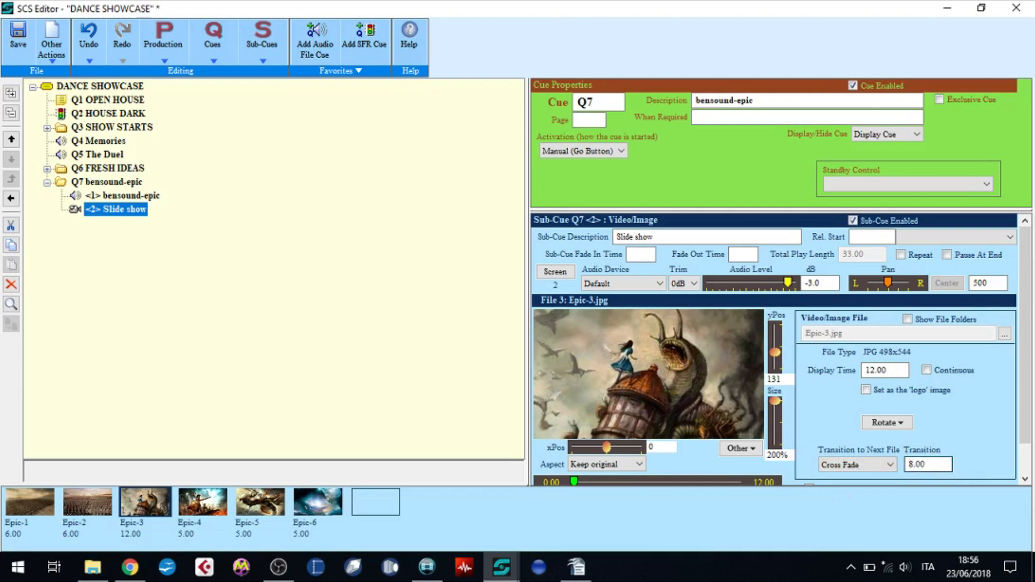
Step: Give image Epic-4 a display time of 30 seconds and an 8-second Cross Fade to the next file
left_click(206, 518)
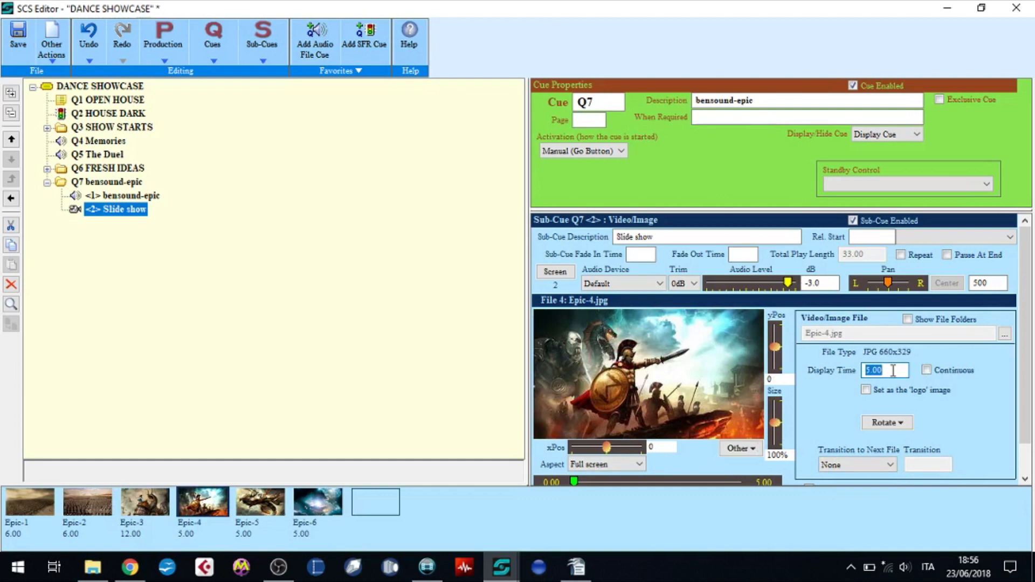
key("Tab")
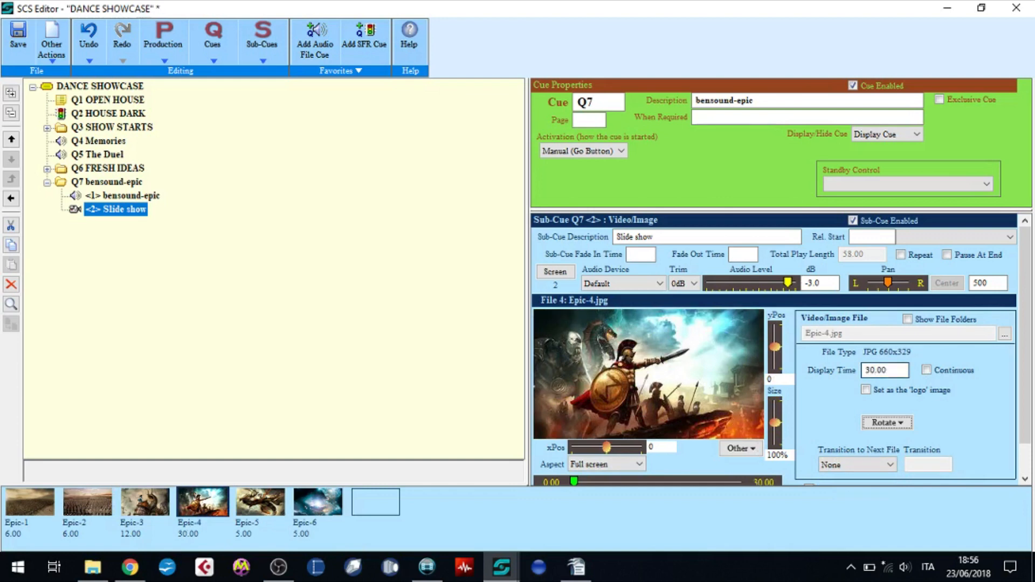
left_click(885, 465)
left_click(878, 492)
left_click(919, 464)
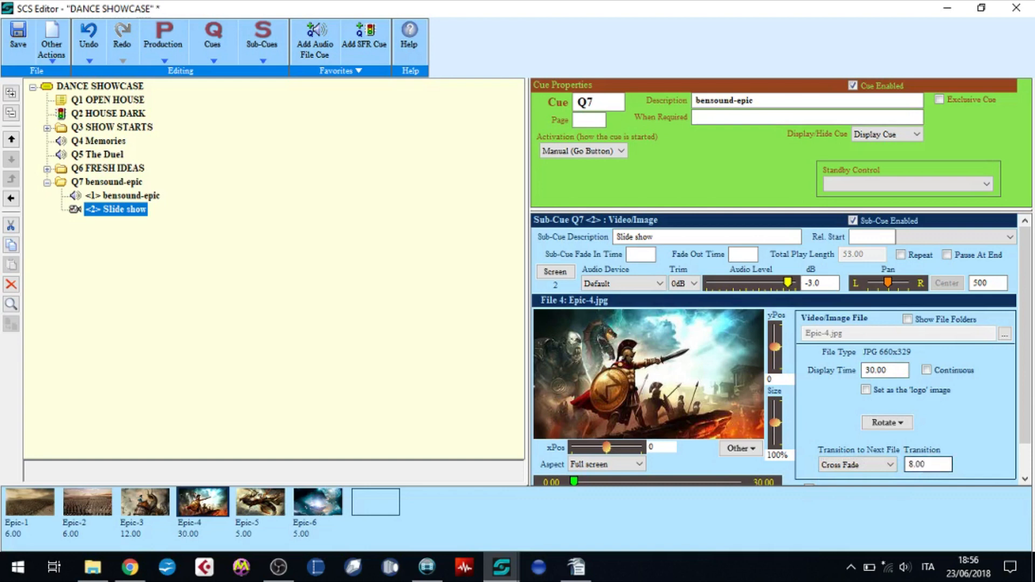
Step: Give image Epic-5 a 24-second display time with a timed Cross Fade, and set Epic-6's display time to 1:00
left_click(261, 517)
left_click(891, 372)
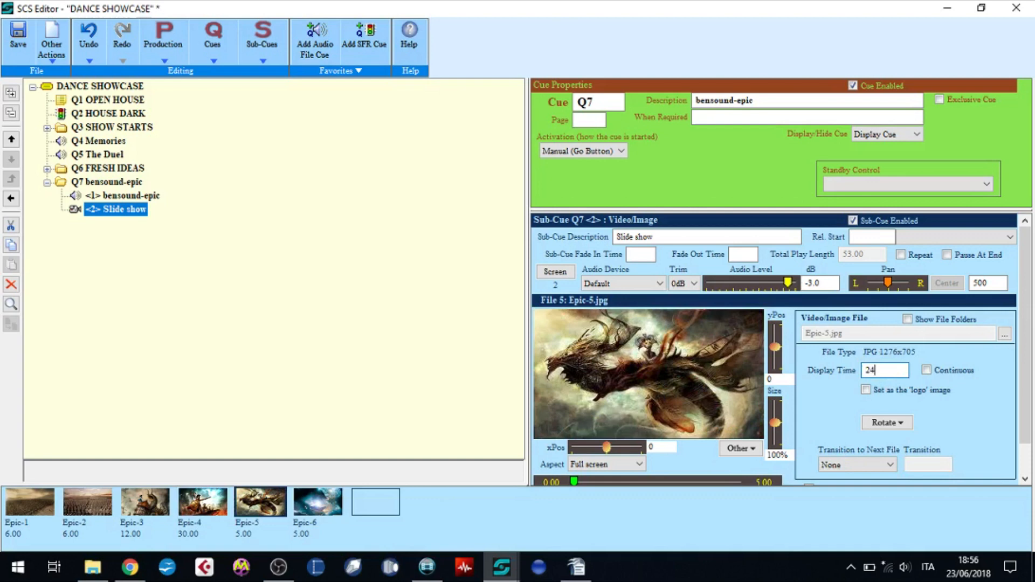
key("Tab")
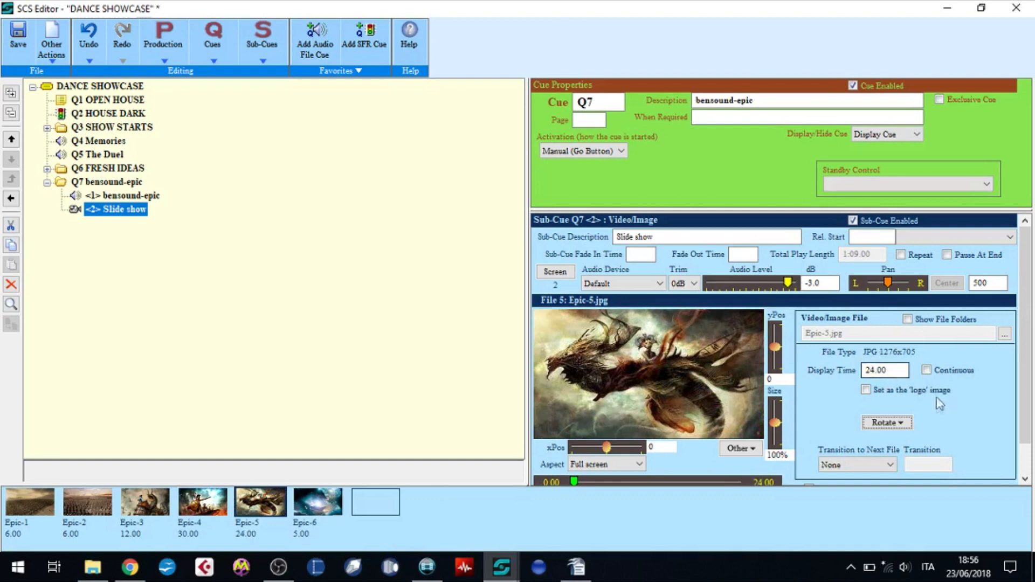
left_click(889, 465)
left_click(885, 487)
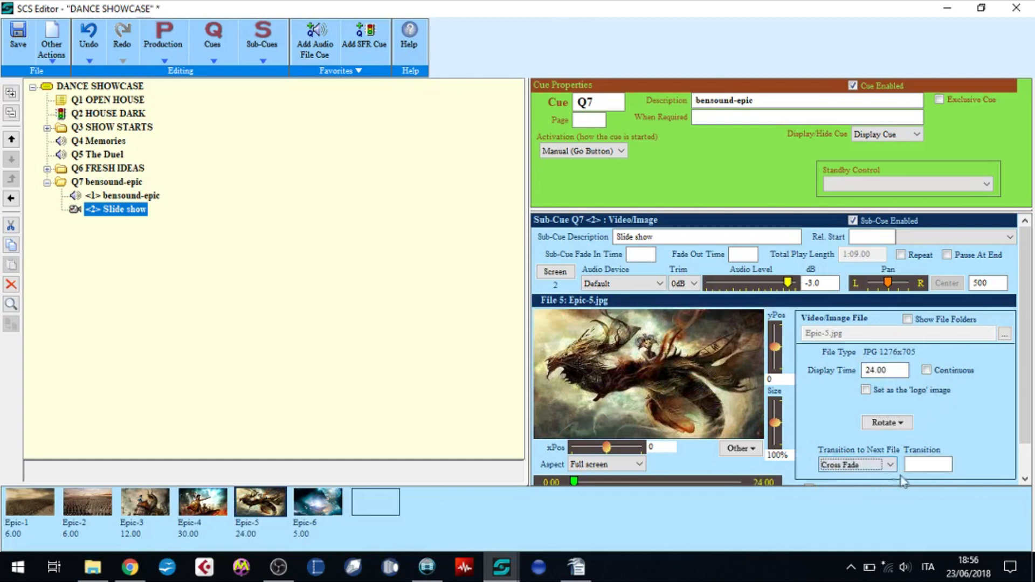
left_click(928, 463)
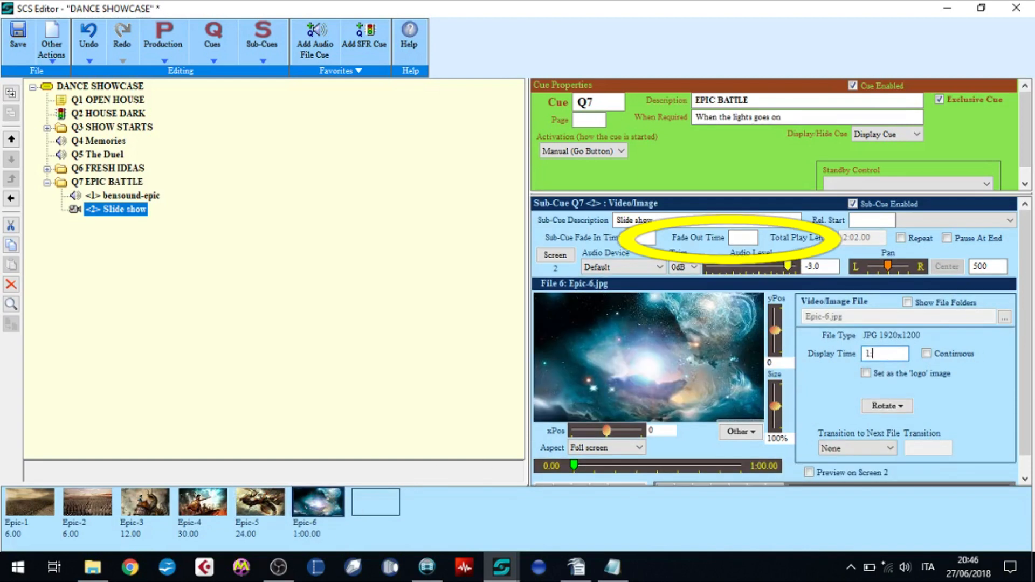
key("Tab")
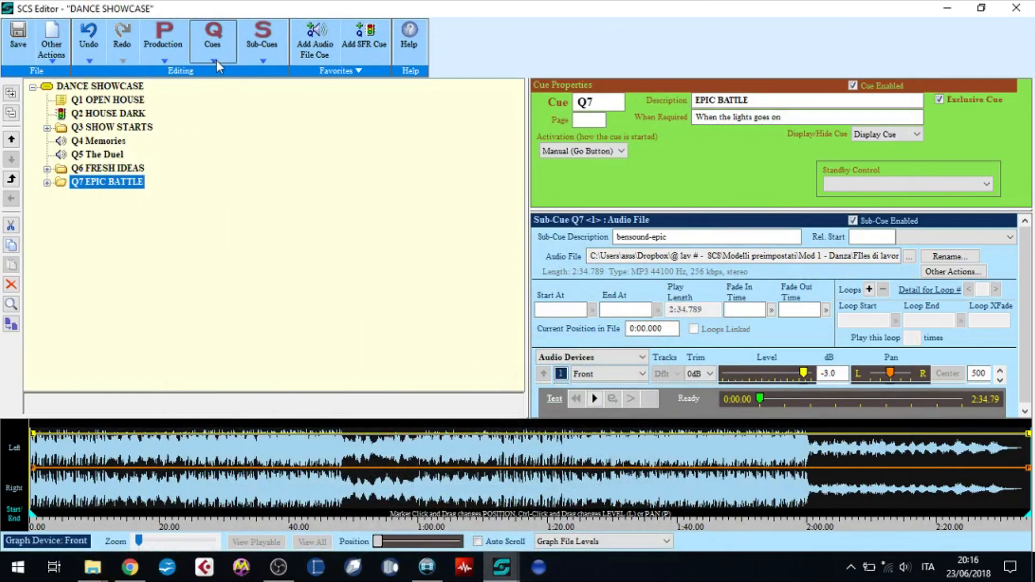
Step: Add audio file cues after Q7 for bensound-happyrock.mp3, bensound-instinct.mp3 and bensound-rumble.mp3
left_click(215, 59)
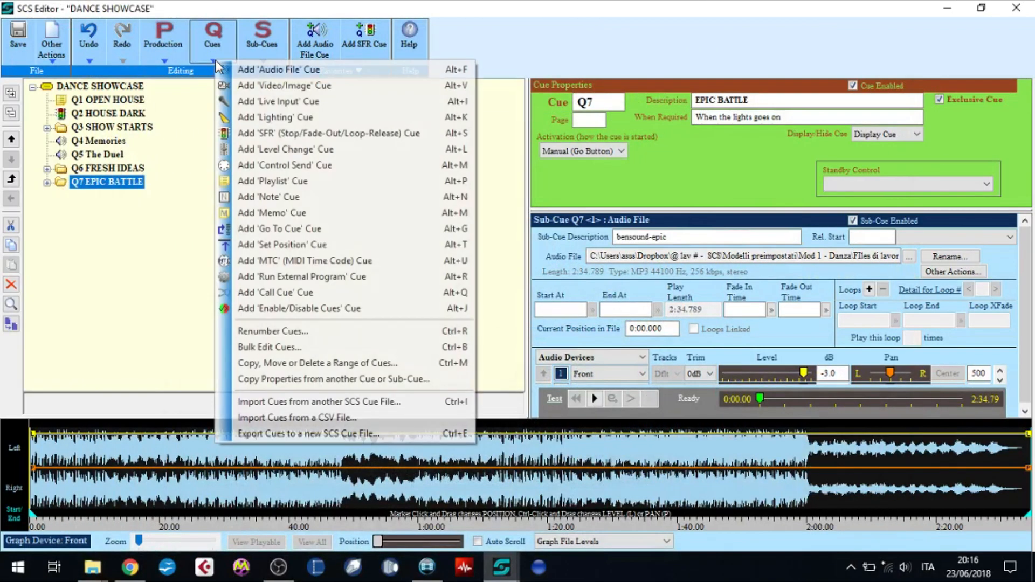
left_click(232, 68)
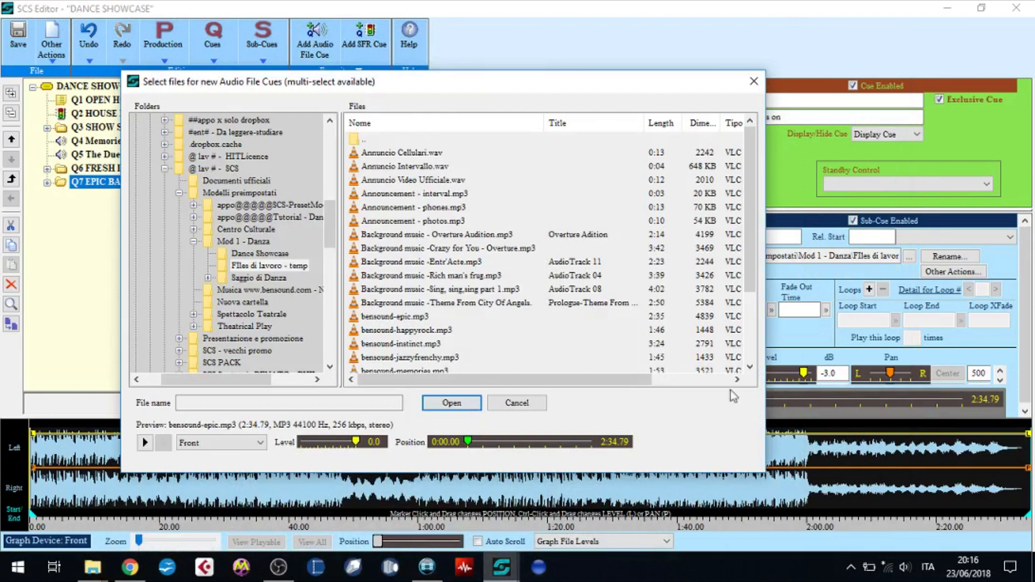
left_click(750, 359)
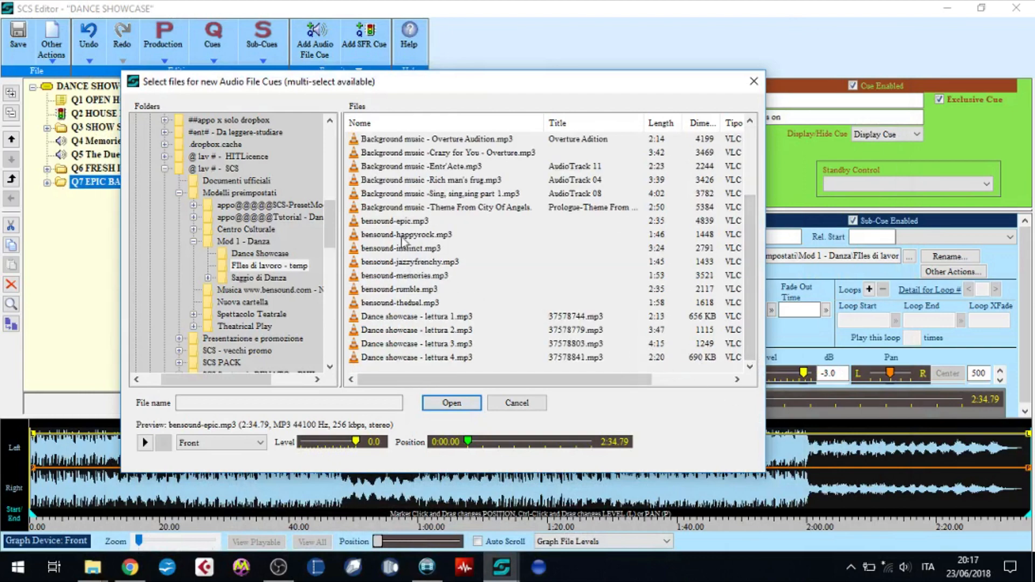
left_click(431, 235)
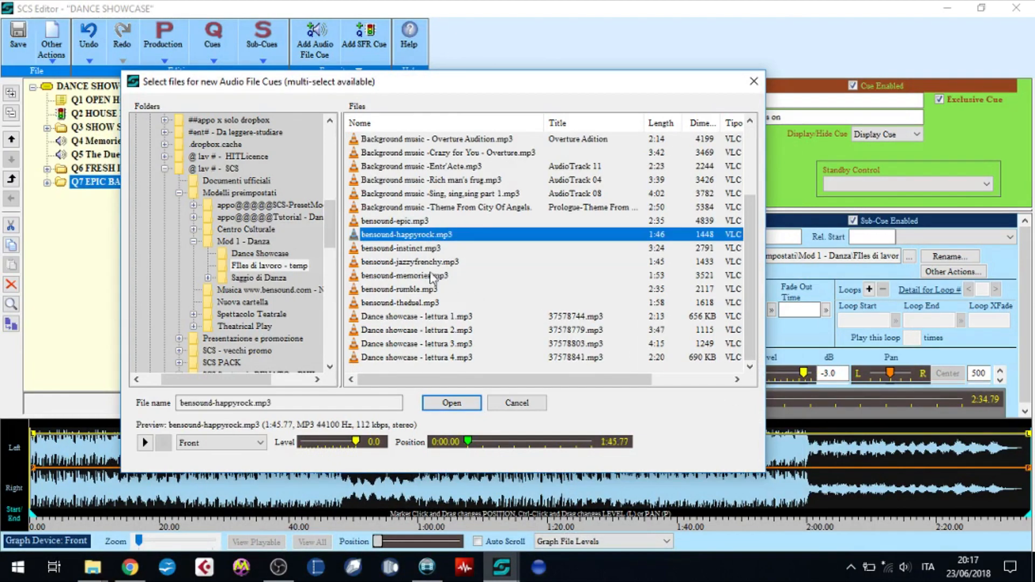
left_click(419, 292, "ctrl")
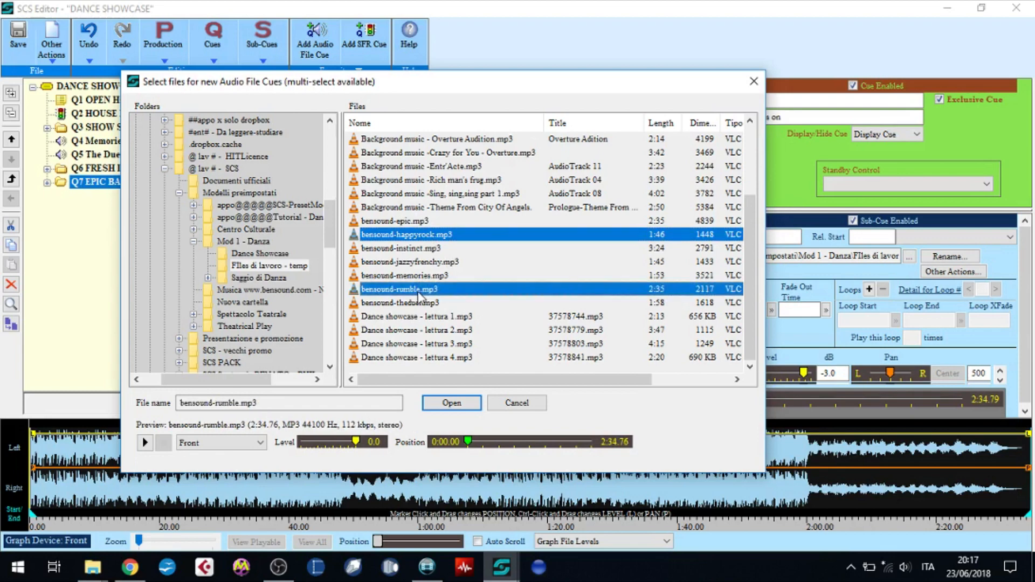
left_click(419, 251, "ctrl")
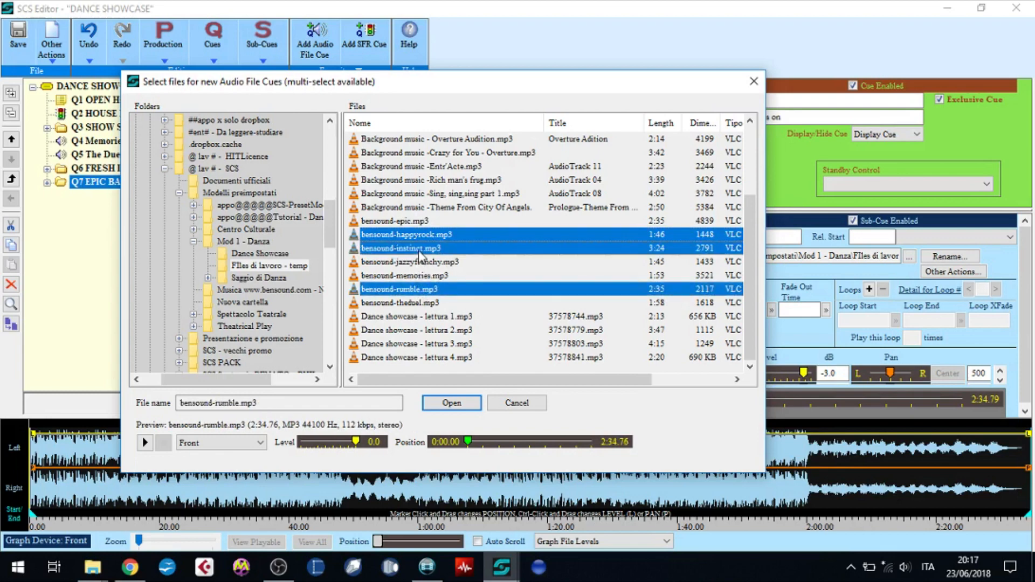
left_click(452, 402)
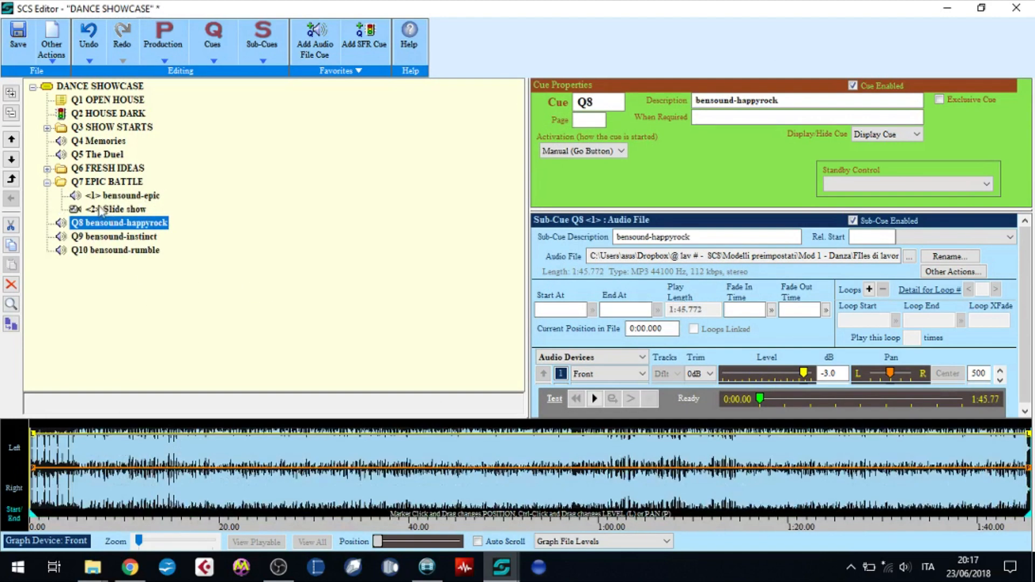
Step: Demote cues Q9 bensound-instinct and Q10 bensound-rumble to sub-cues of Q8 bensound-happyrock
left_click(101, 237)
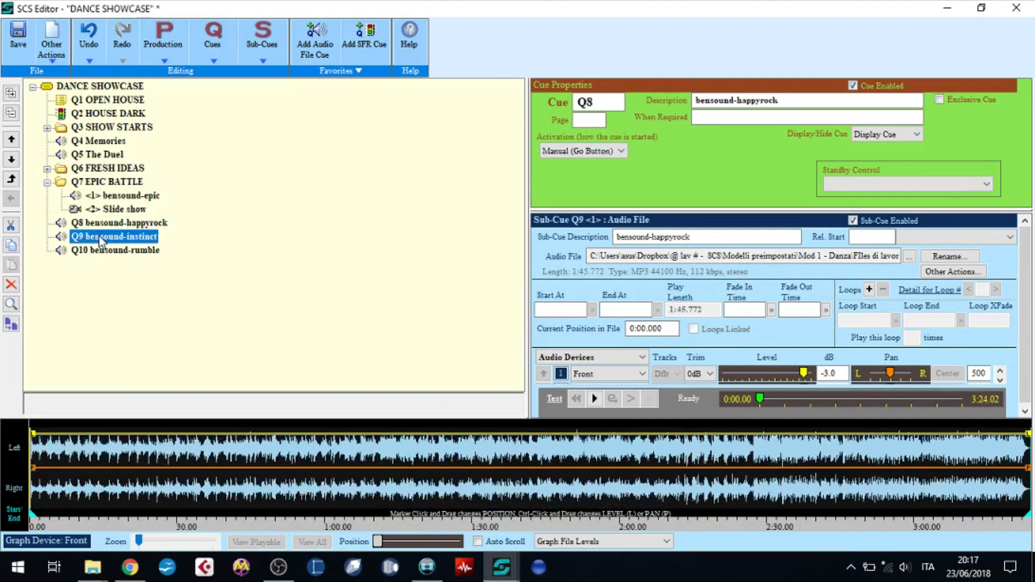
left_click(10, 179)
left_click(104, 265)
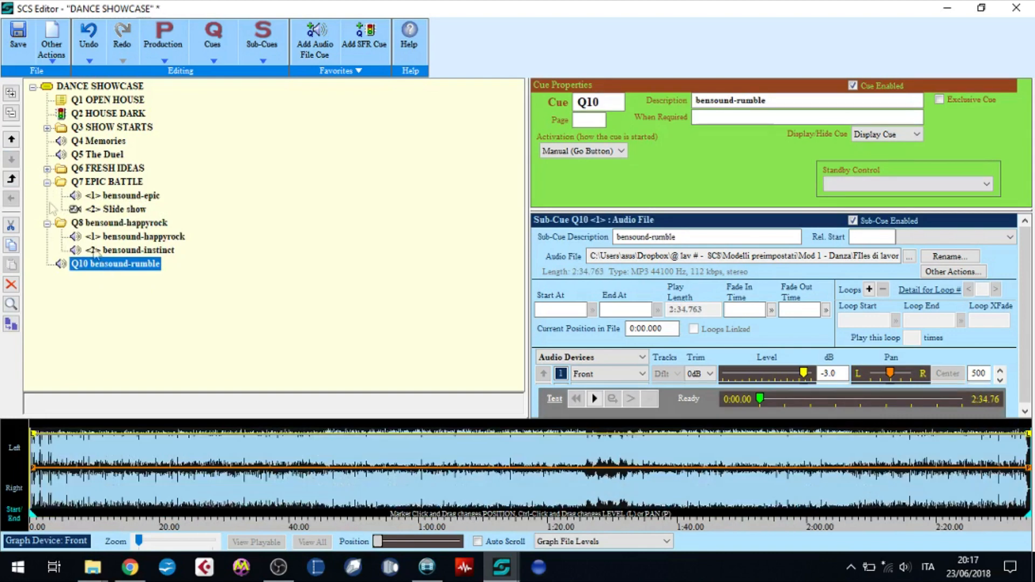
left_click(11, 179)
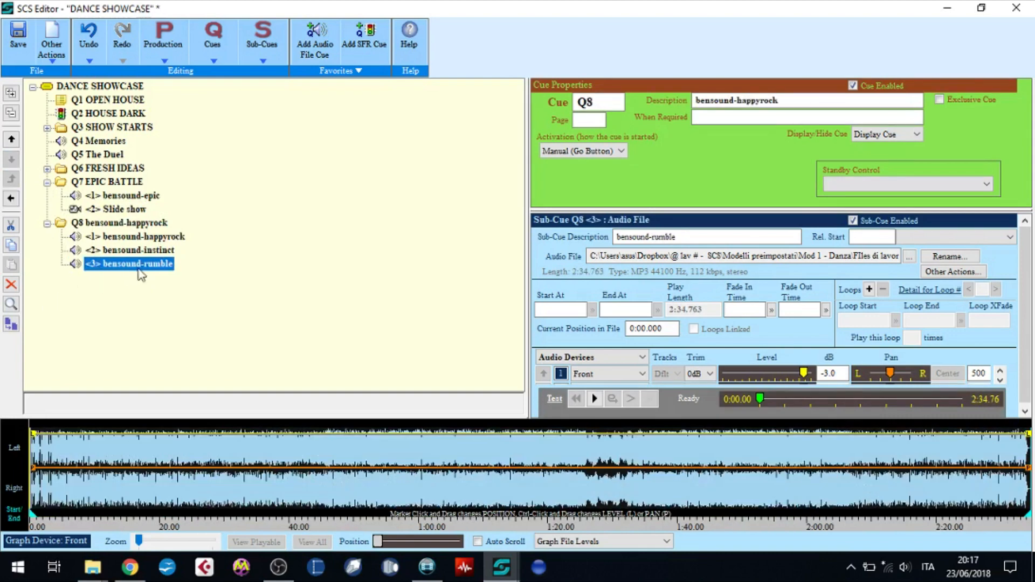
Step: Audition sub-cue bensound-happyrock in Q8 and set its End At position to about 0:26.400
left_click(154, 250)
left_click(153, 240)
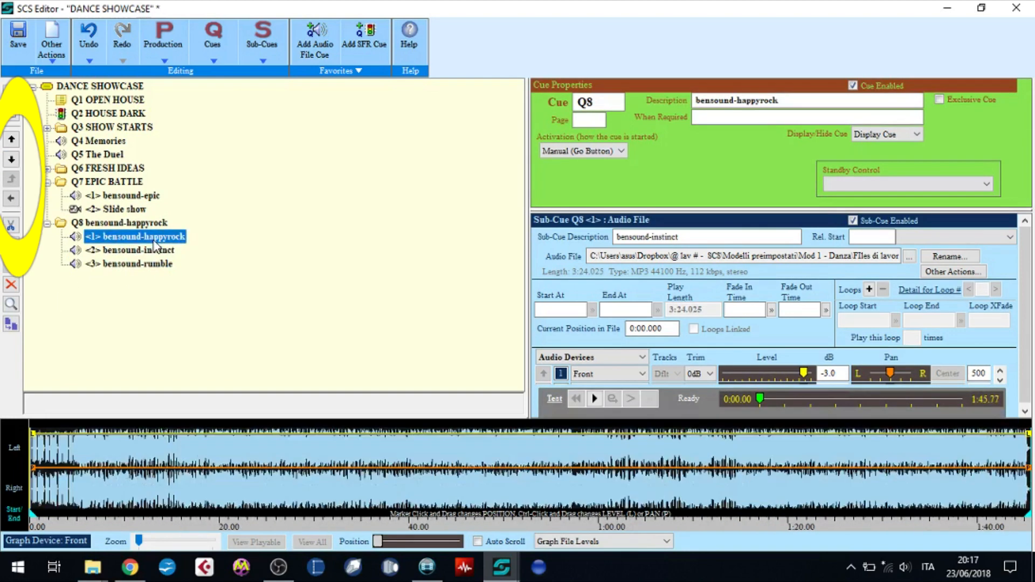
left_click(594, 400)
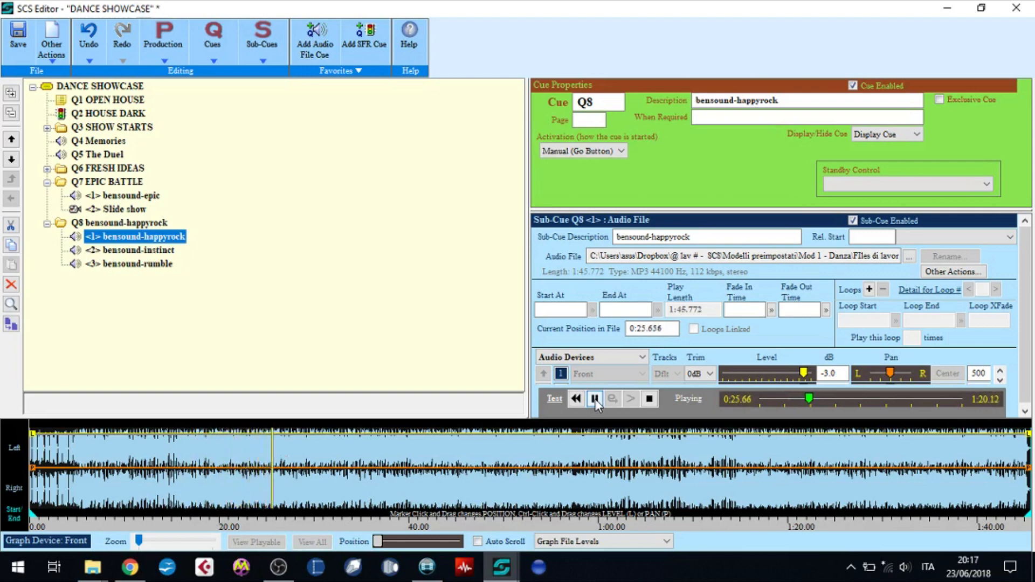
left_click(595, 400)
right_click(281, 452)
left_click(318, 402)
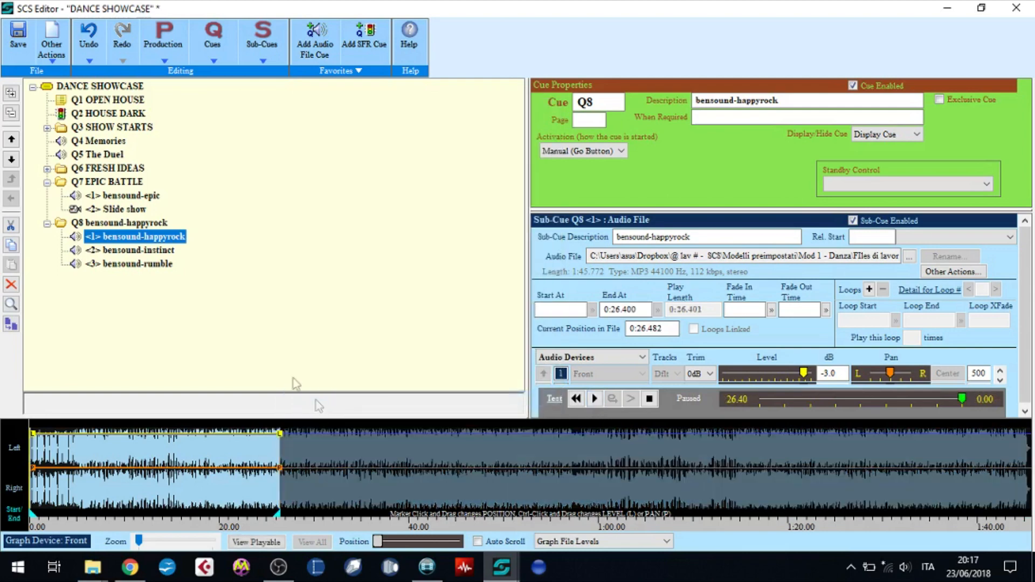
Step: Audition sub-cue bensound-instinct at several points and set its Start At position to about 1:07.130
left_click(147, 250)
left_click(594, 399)
left_click(200, 450)
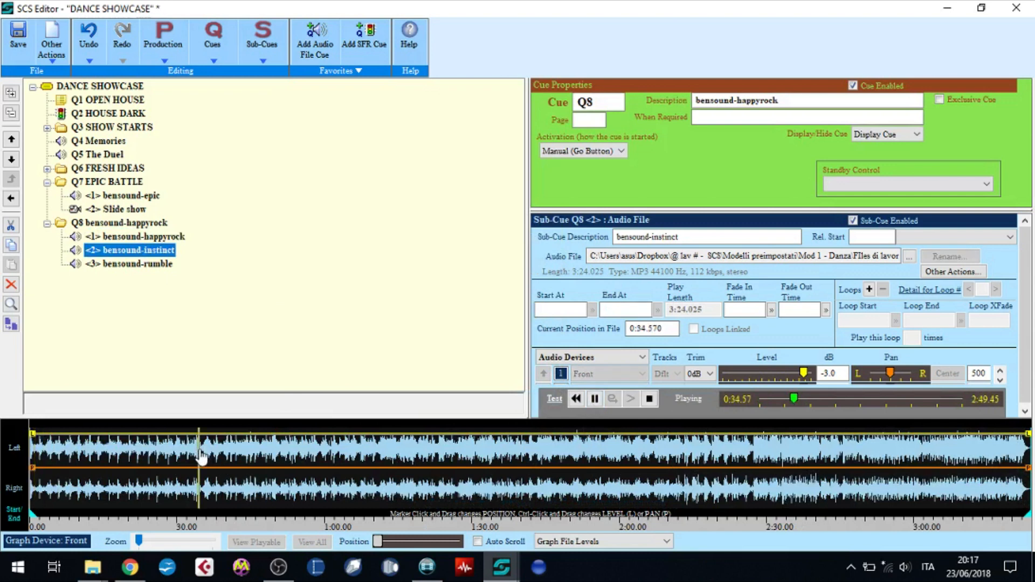
left_click(322, 458)
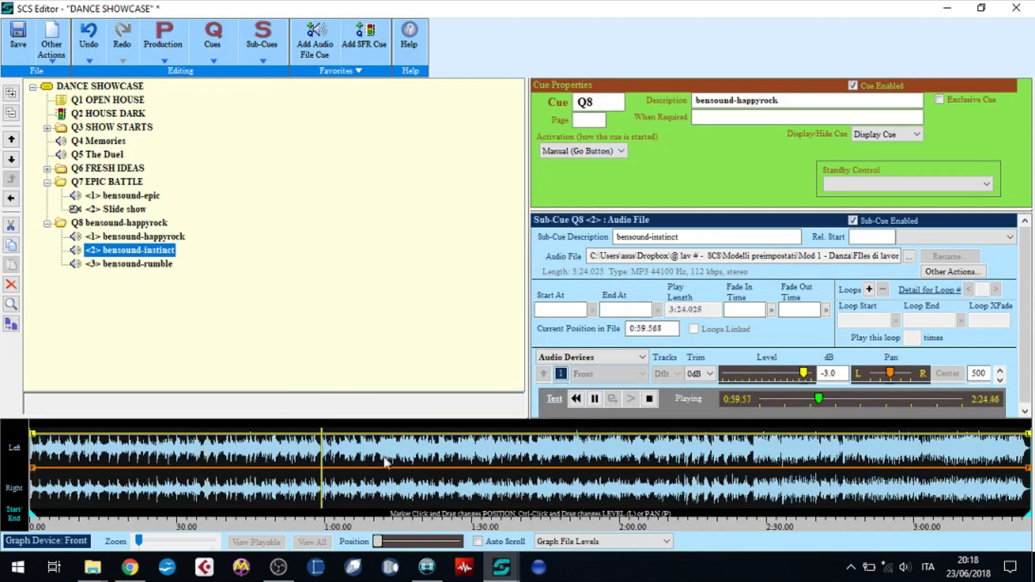
left_click(531, 465)
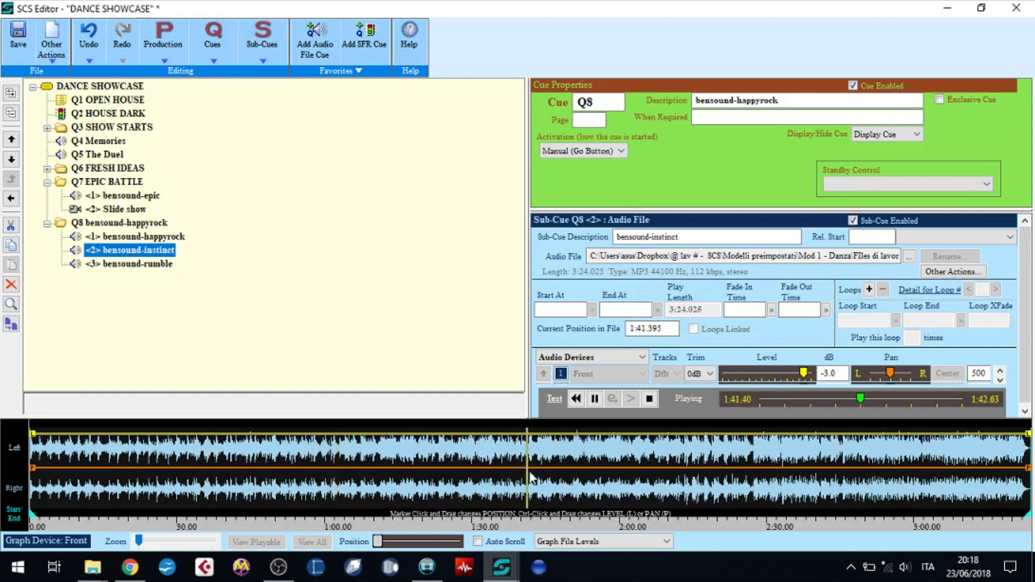
left_click(750, 470)
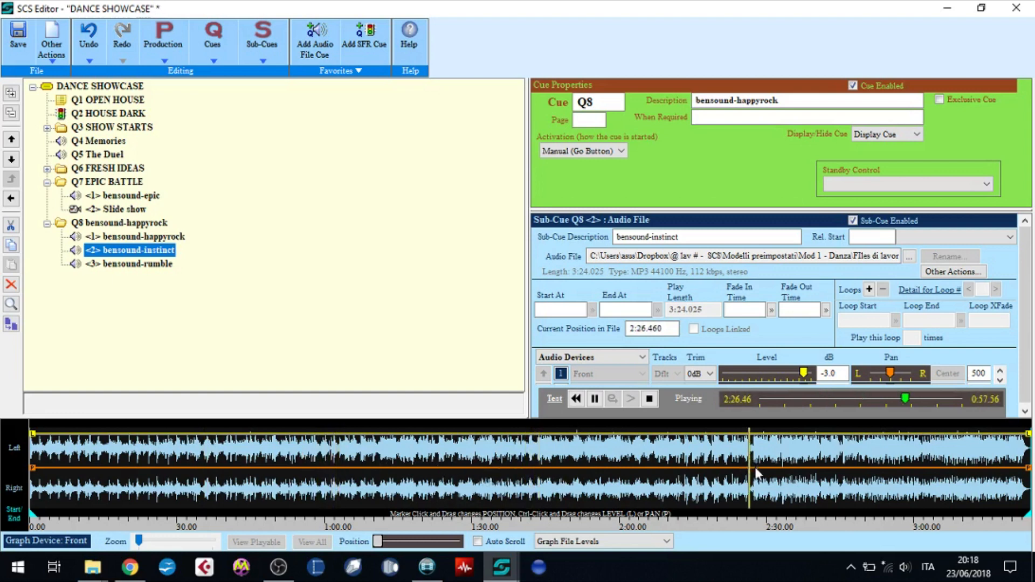
left_click(379, 458)
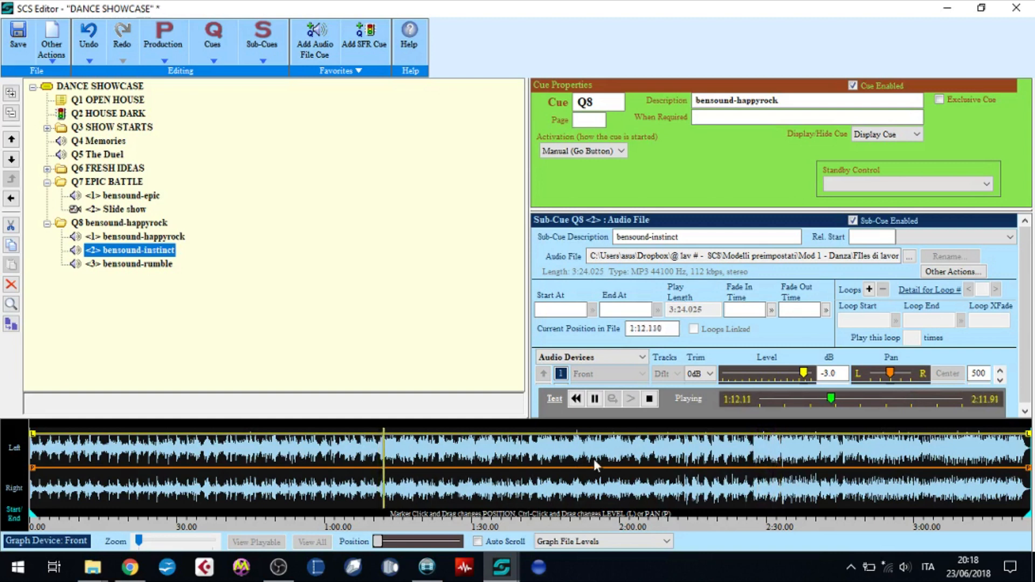
left_click(595, 399)
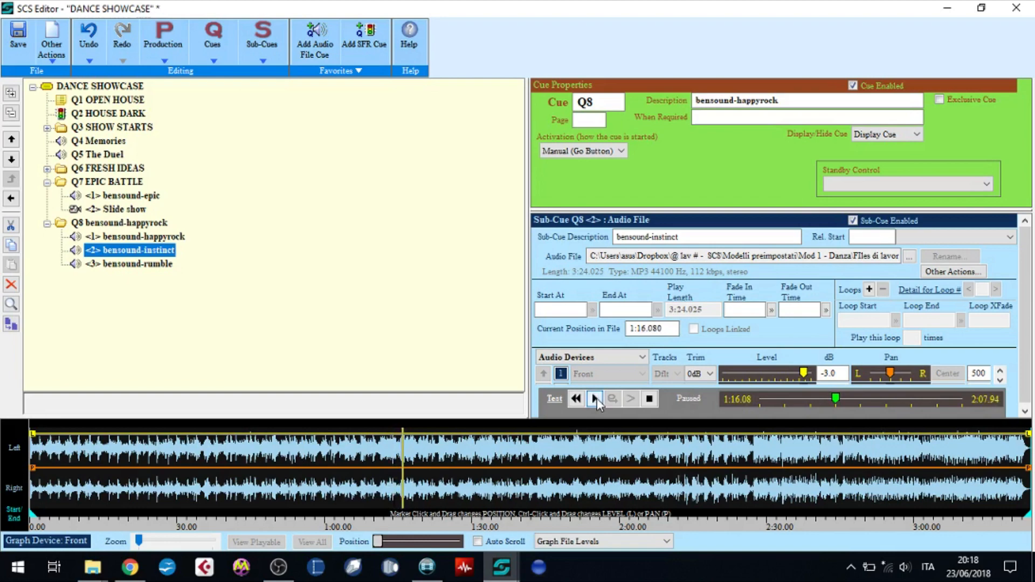
left_click(360, 462)
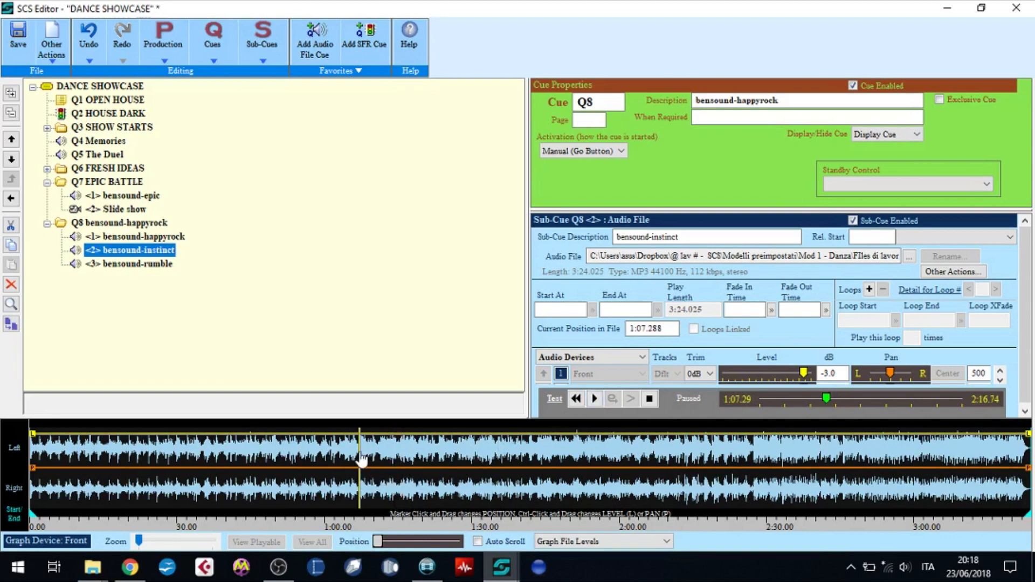
right_click(363, 461)
left_click(404, 393)
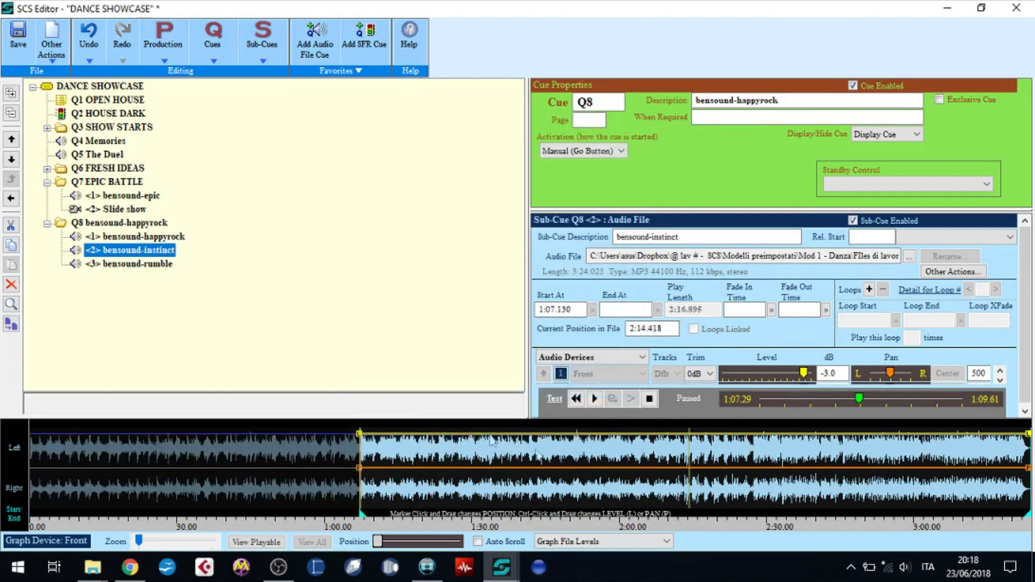
Step: End sub-cue bensound-instinct at about 1:58.679 with an 8-second fade-out, and test its start and fade-out
left_click(574, 462)
right_click(575, 463)
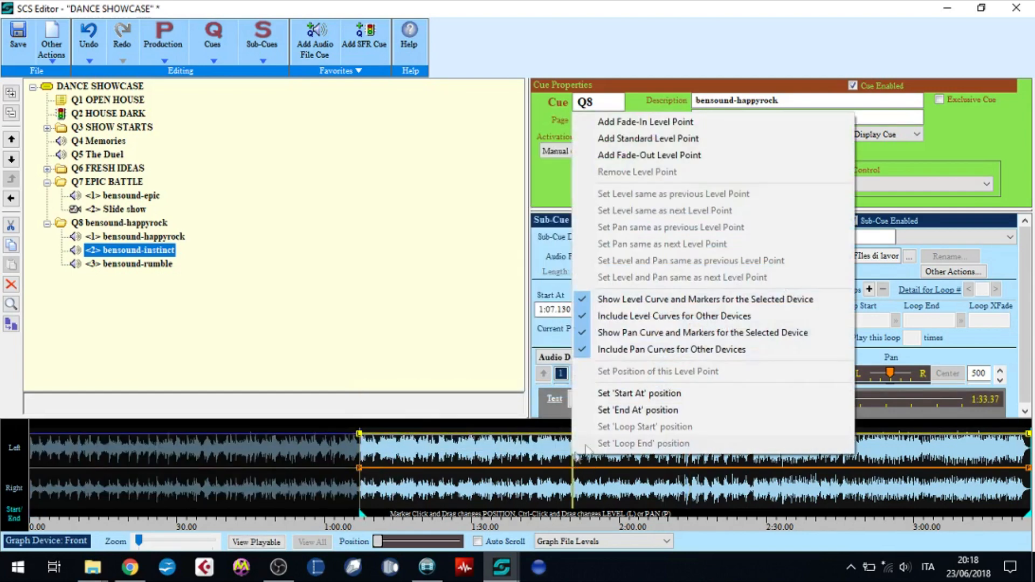
left_click(588, 406)
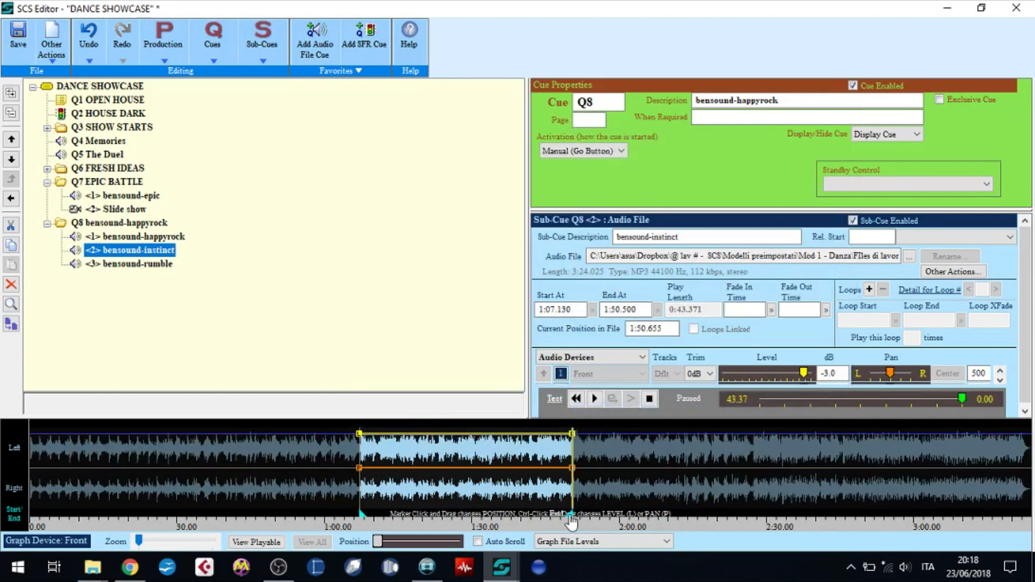
left_click_drag(573, 522, 639, 513)
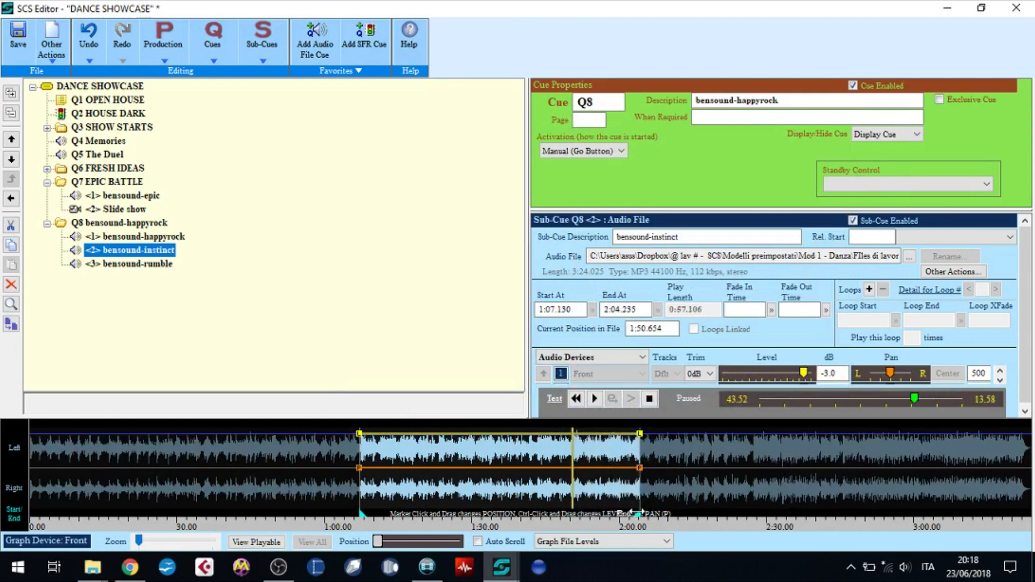
left_click(803, 310)
type("8")
key("Return")
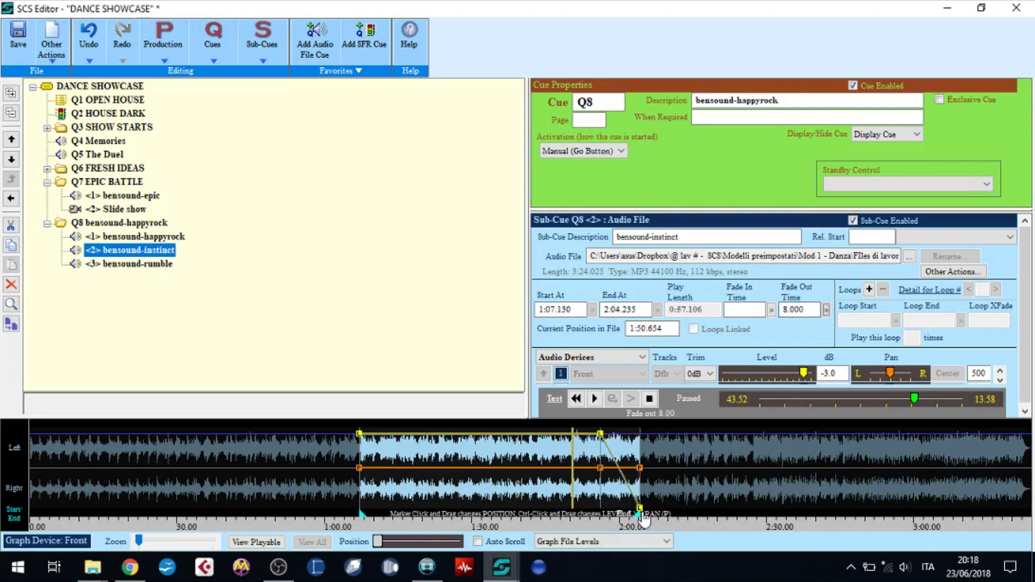
left_click_drag(631, 514, 571, 510)
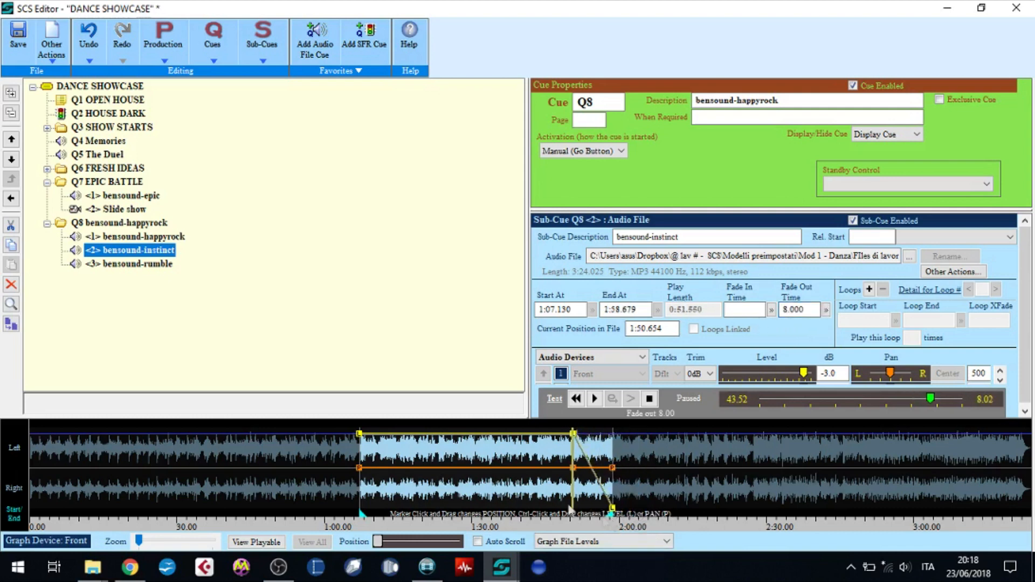
left_click(649, 398)
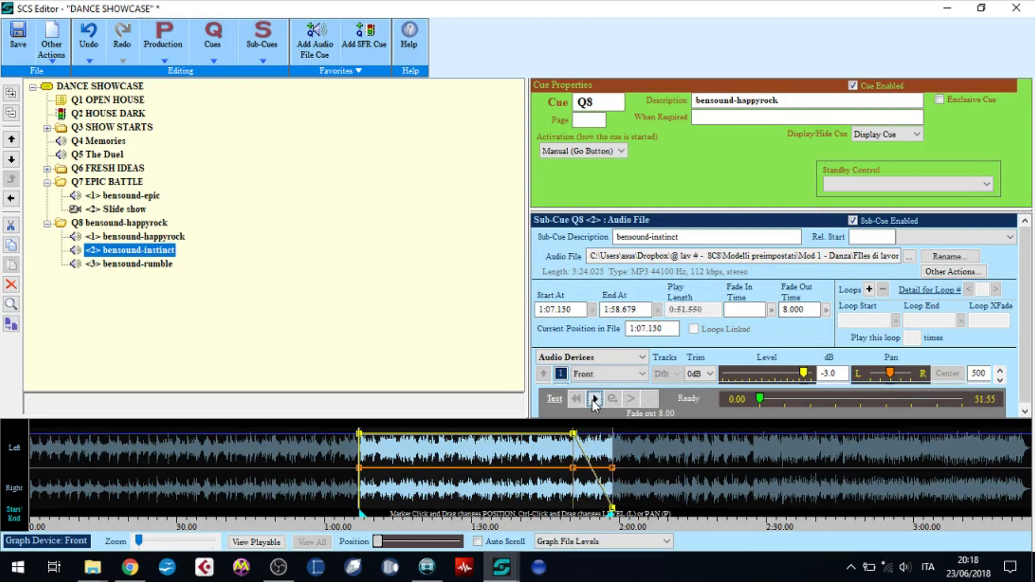
left_click(594, 399)
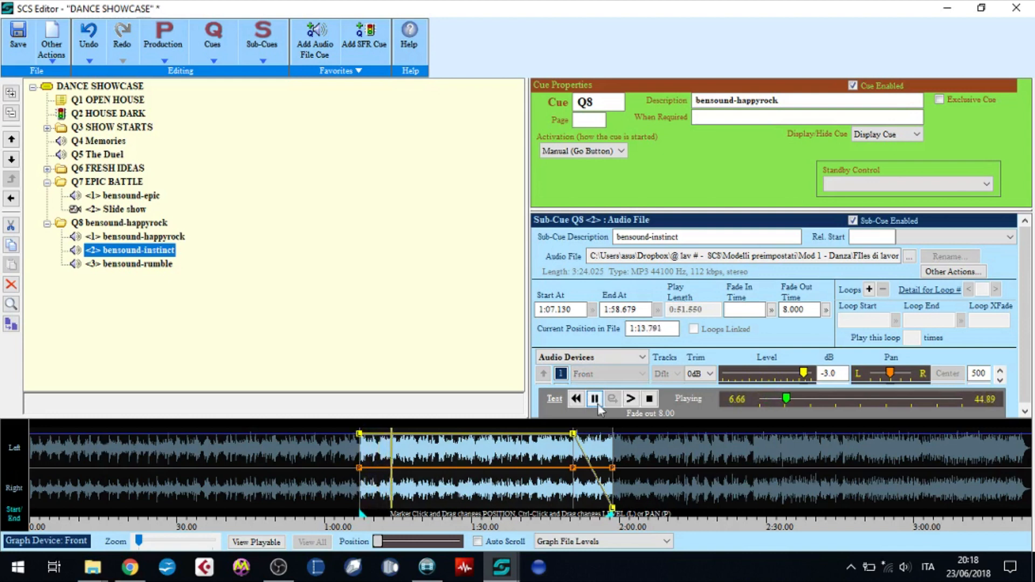
left_click(562, 449)
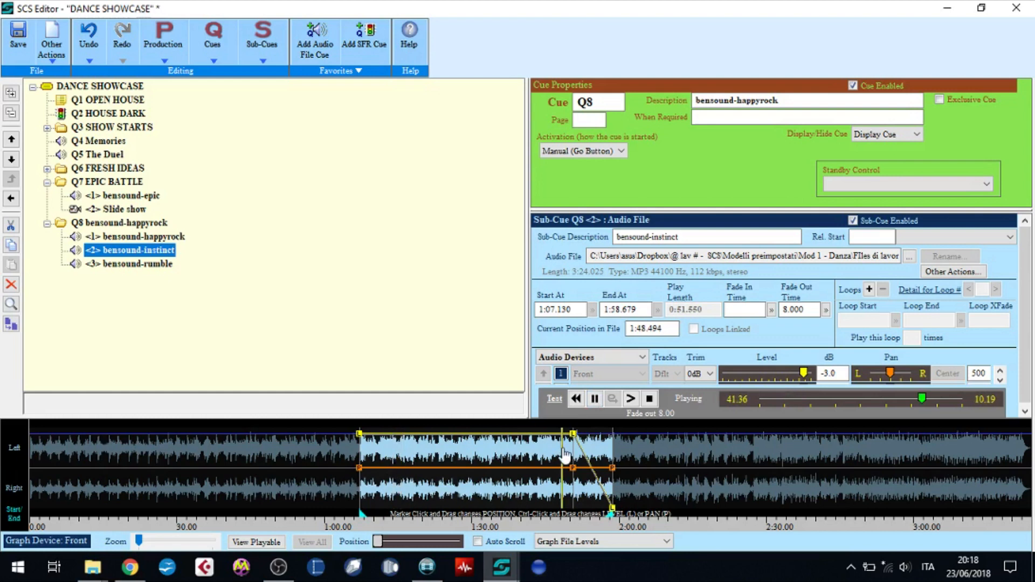
left_click(650, 399)
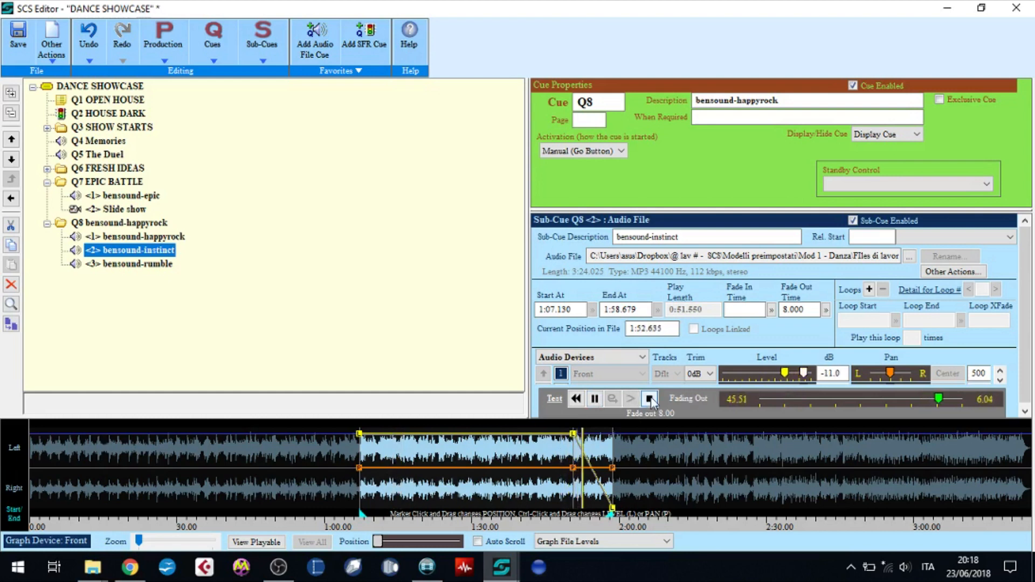
Step: Audition sub-cue bensound-rumble, set its Start At position to about 1:26.157 and save the cue file
left_click(129, 264)
left_click(595, 400)
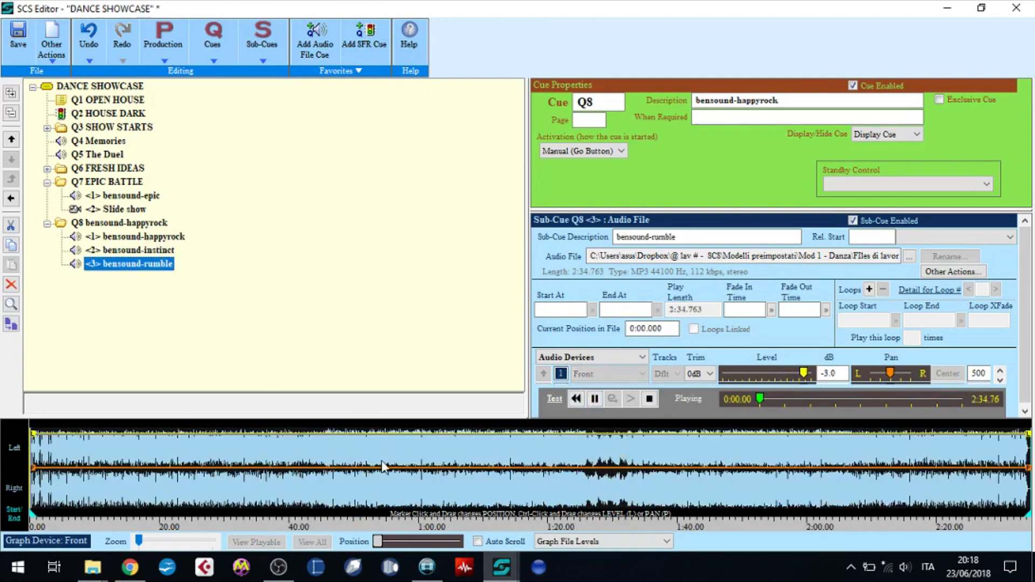
left_click(334, 449)
left_click(574, 451)
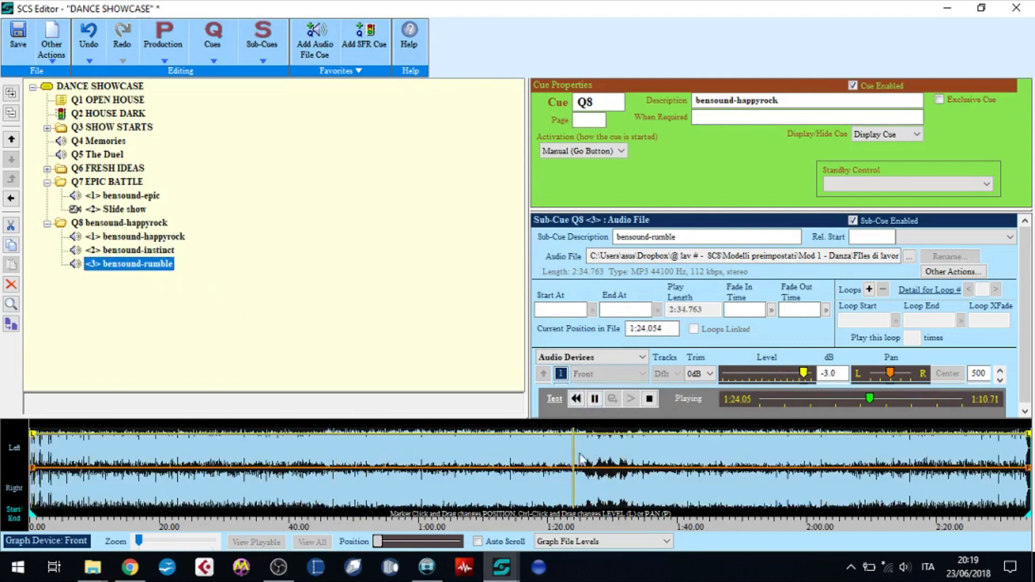
left_click(595, 399)
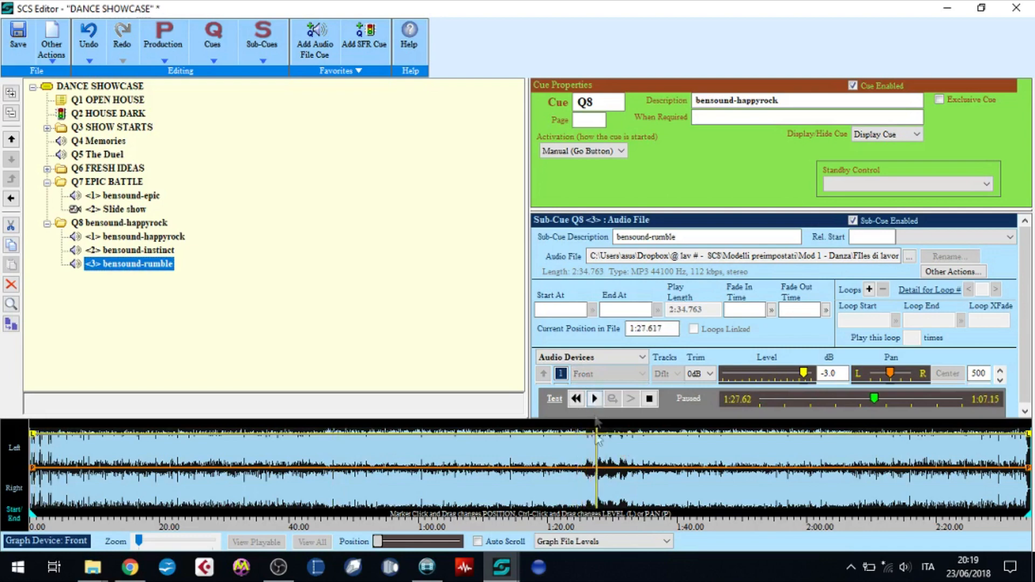
right_click(589, 471)
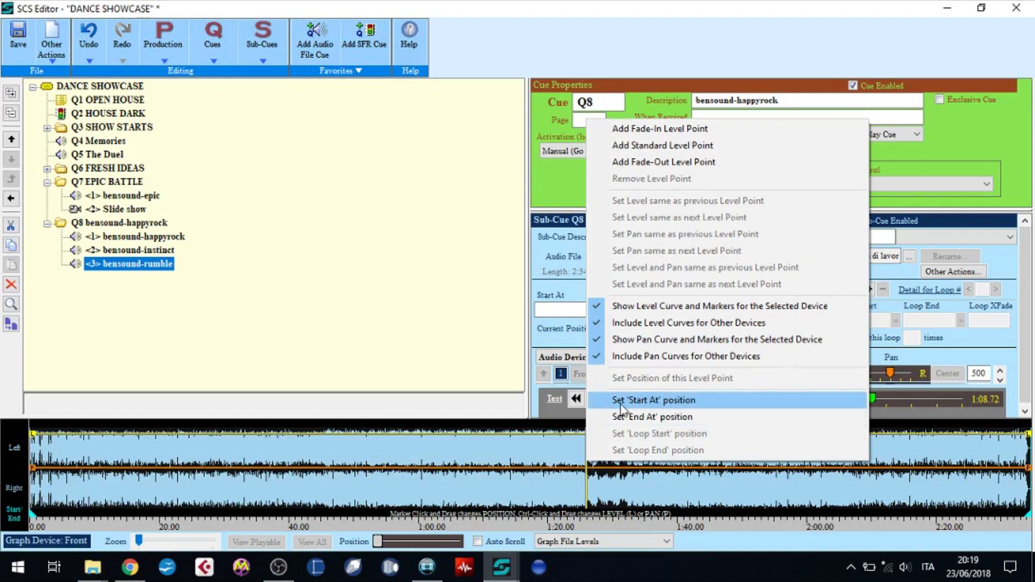
left_click(620, 398)
left_click_drag(593, 521, 594, 521)
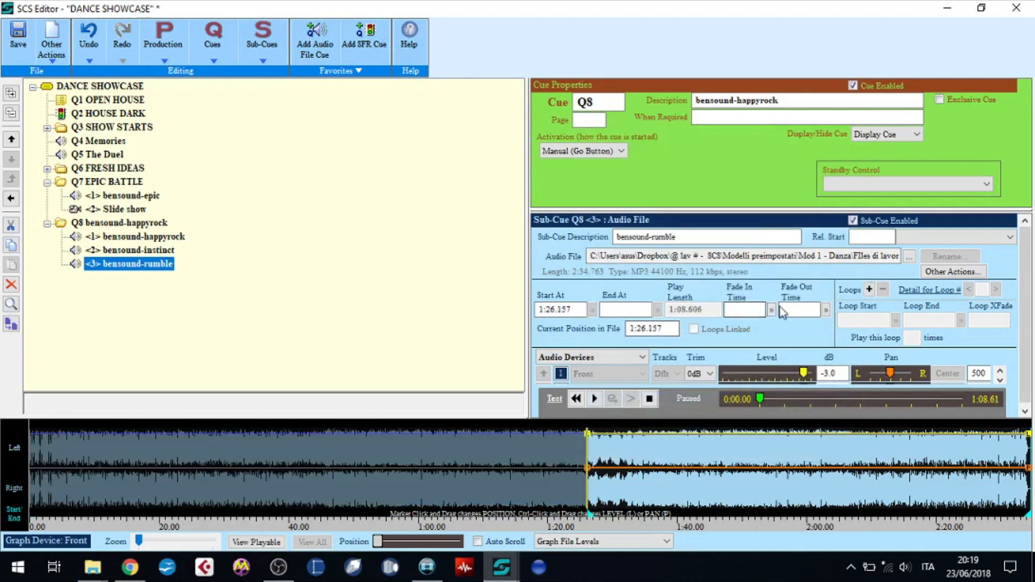
key("Tab")
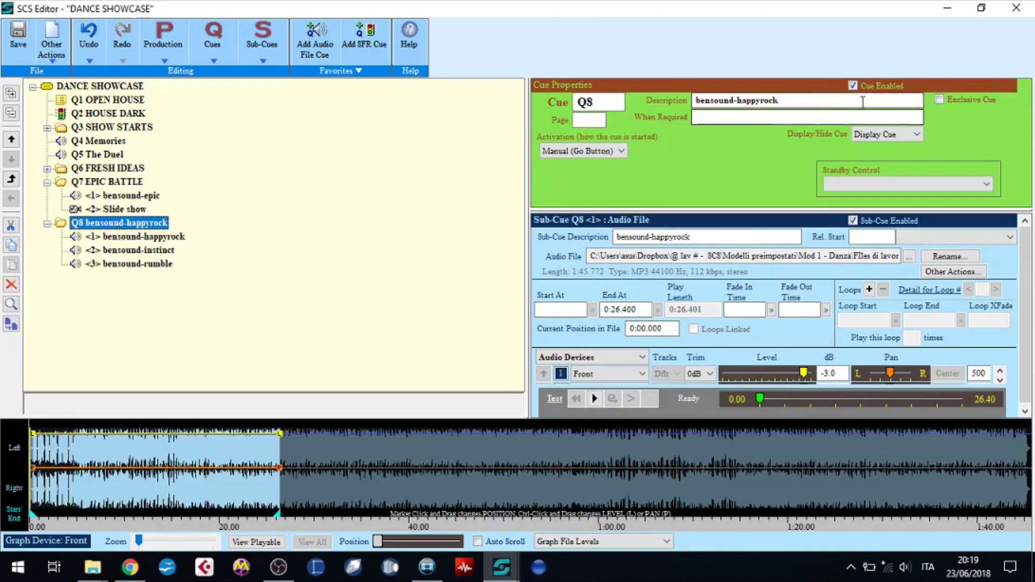
Step: Change Q8's description to ROCK MEDLEY and make it an exclusive cue
double_click(814, 103)
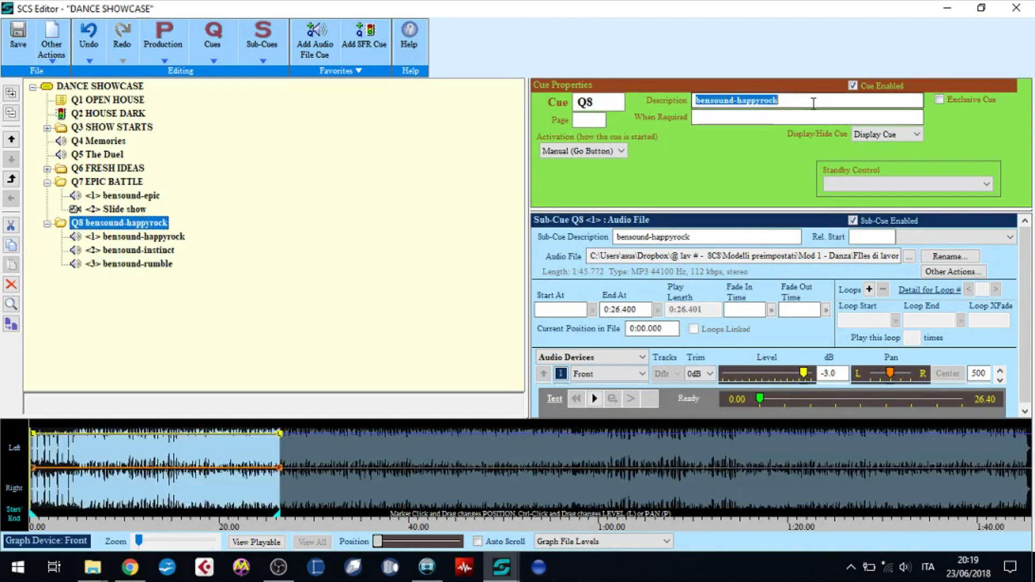
type("ROCK ")
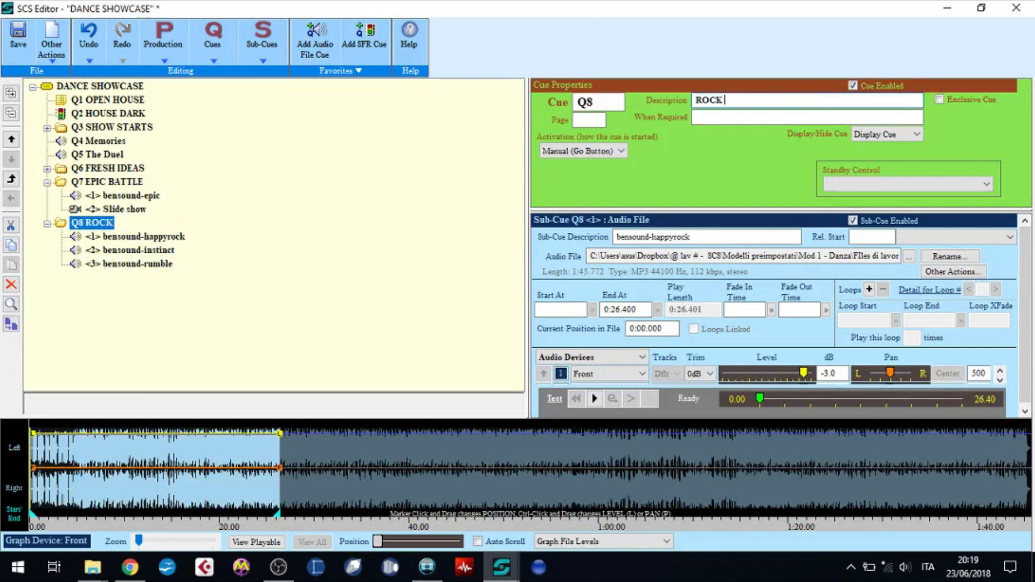
type("MEDLEY")
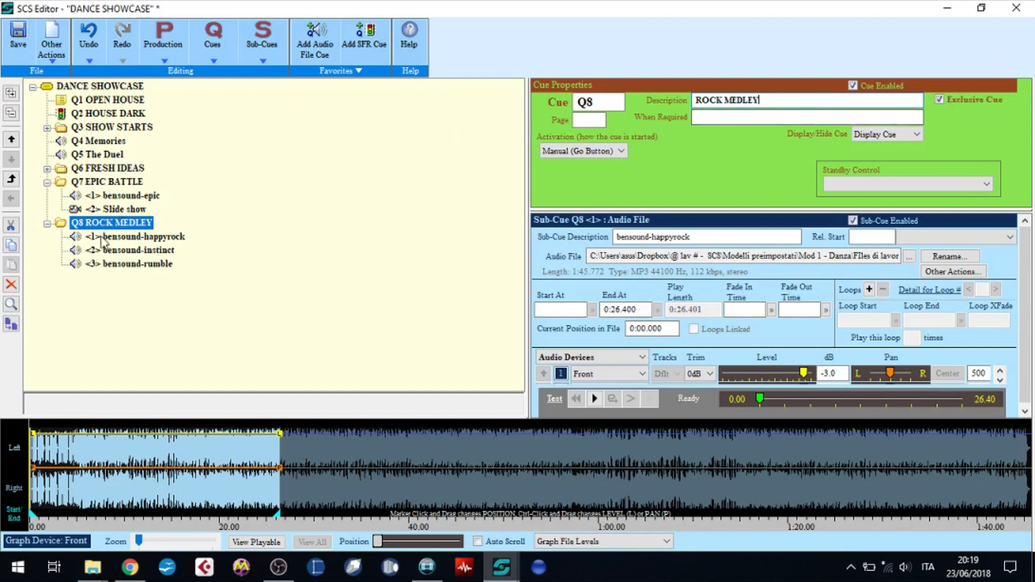
Step: Set sub-cue bensound-instinct of ROCK MEDLEY to start 0 seconds after the end of the previous sub-cue
left_click(119, 241)
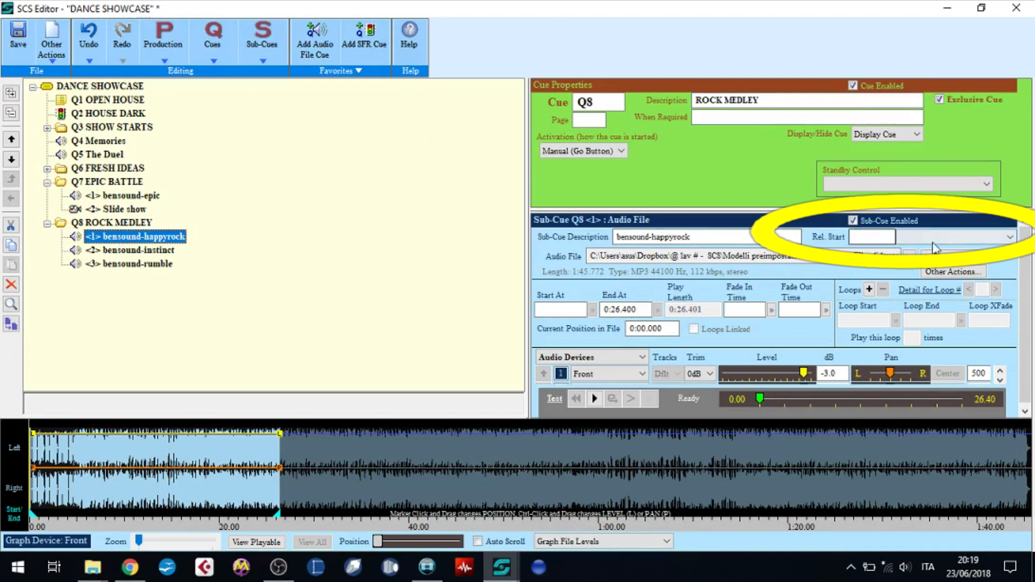
left_click(159, 251)
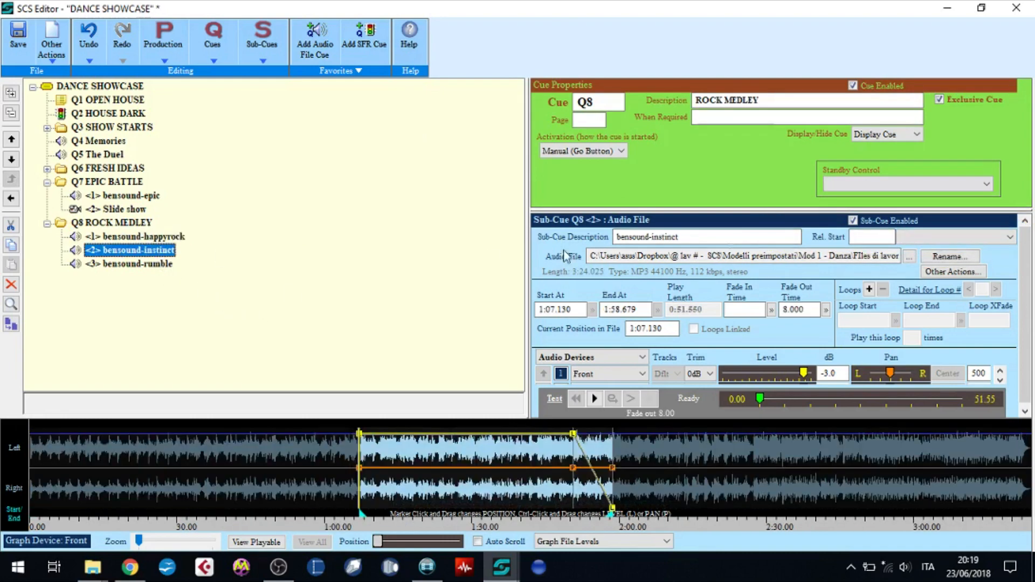
left_click(888, 237)
type("0")
left_click(955, 237)
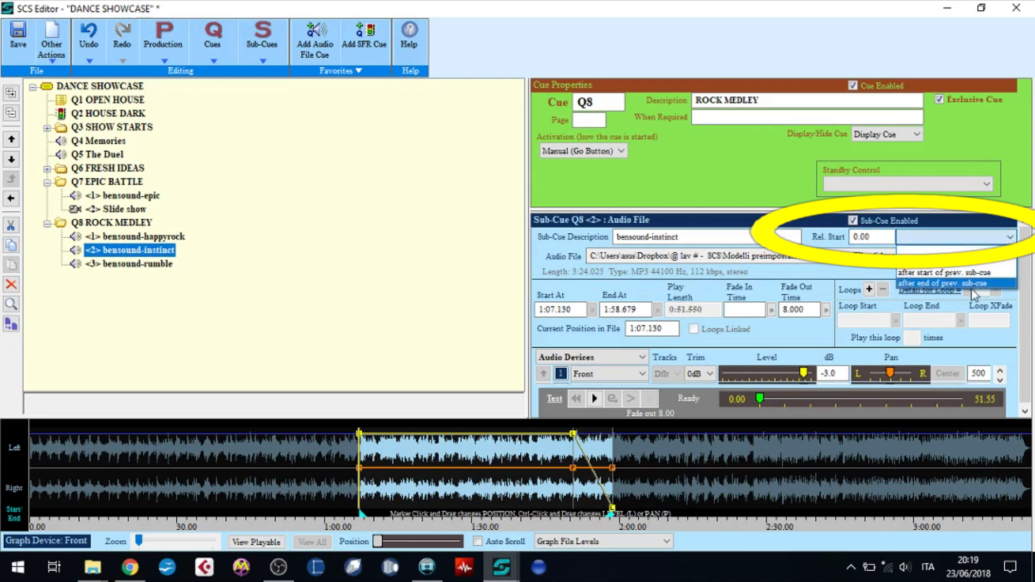
left_click(976, 284)
Step: Start sub-cue bensound-rumble 43.68 seconds after the start of the previous sub-cue, where bensound-instinct's fade-out begins, and save the cue file
left_click(136, 264)
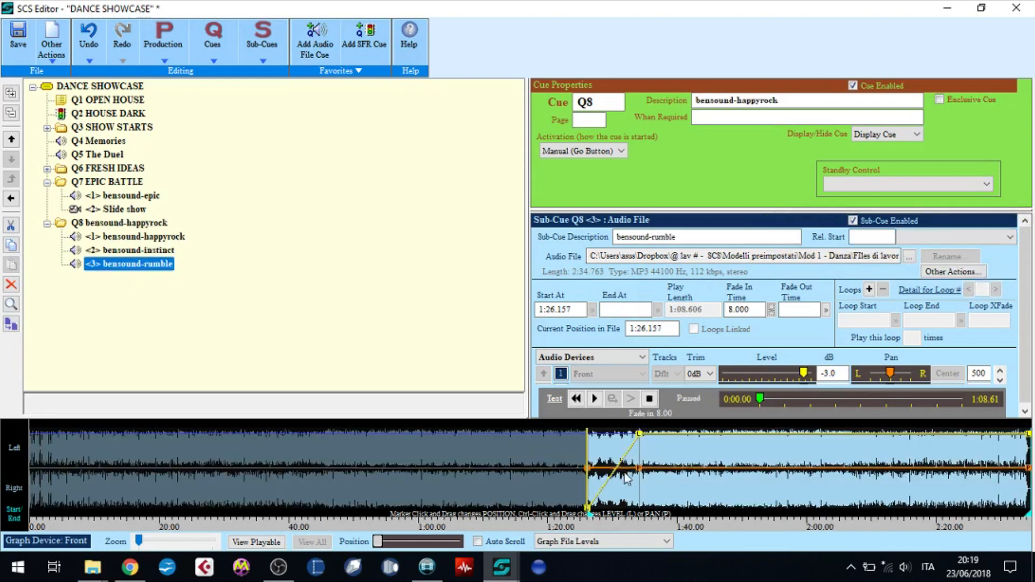
left_click(135, 251)
left_click(575, 452)
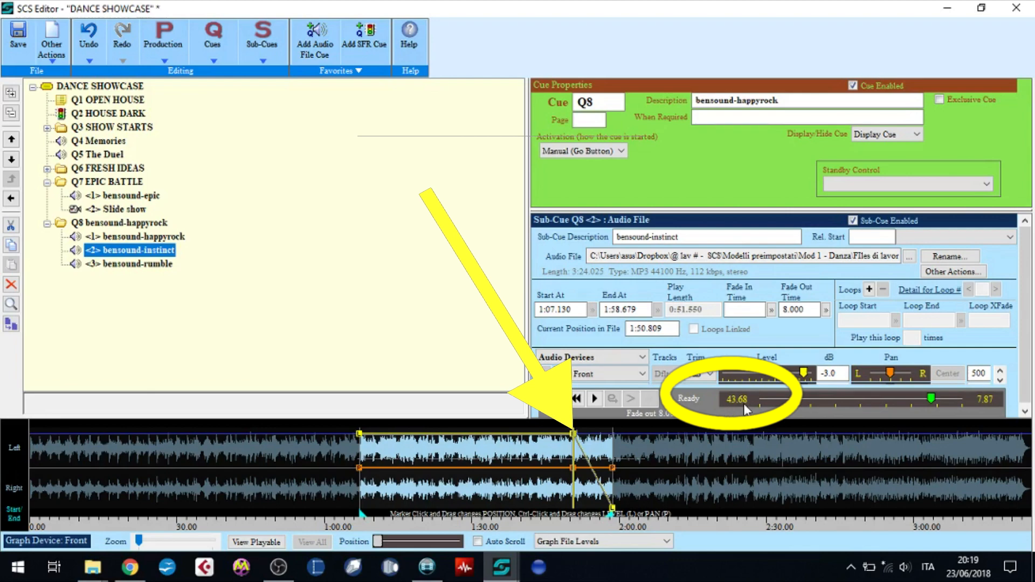
left_click(139, 264)
left_click(870, 238)
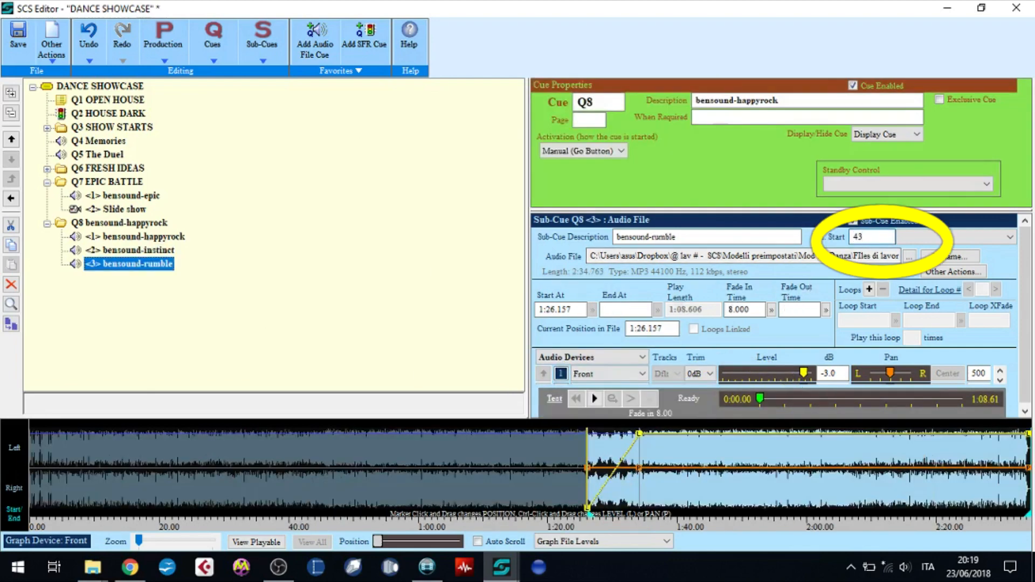
type("43.68")
left_click(1010, 238)
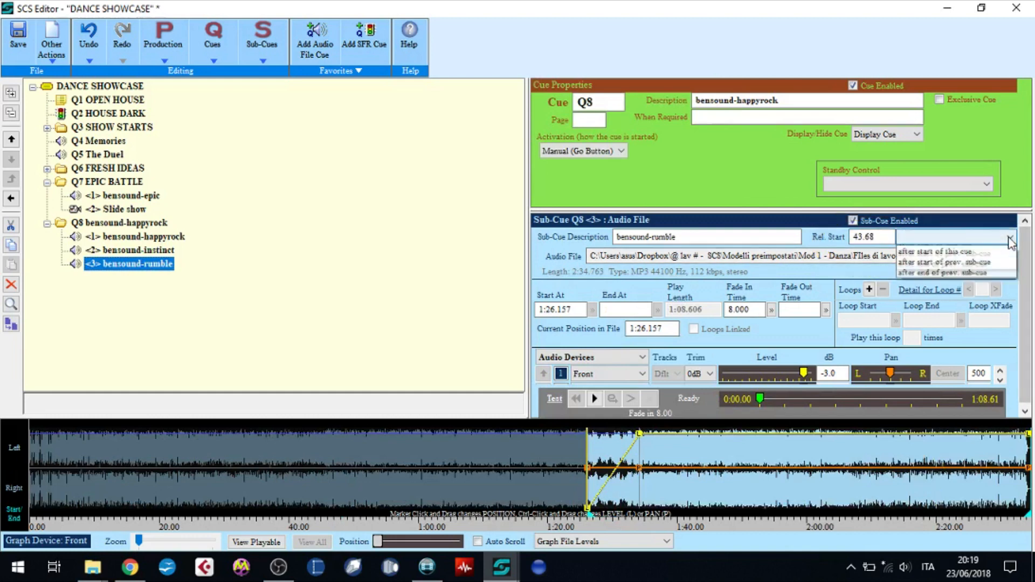
left_click(976, 273)
left_click(18, 38)
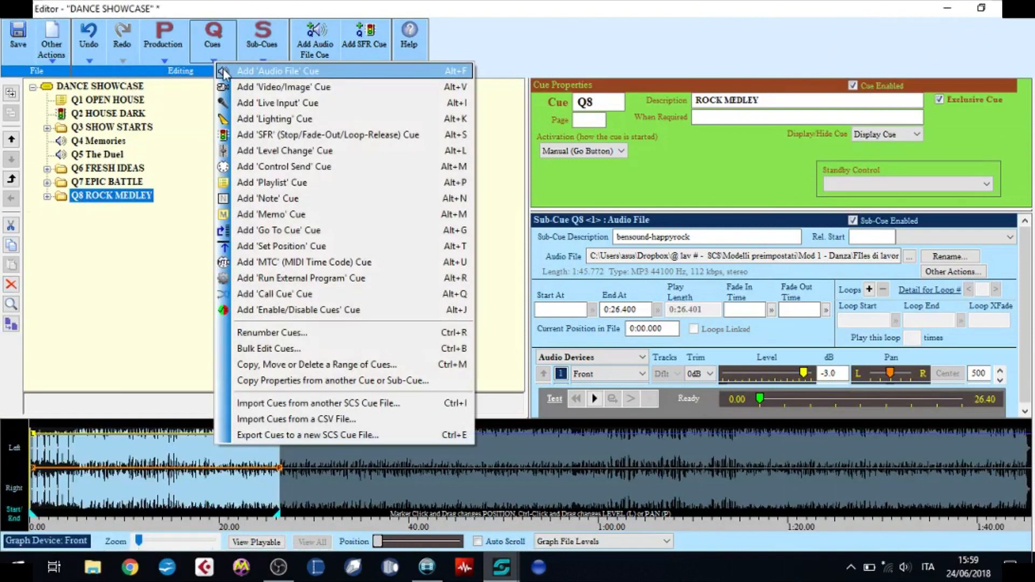
Step: Add an audio file cue after ROCK MEDLEY from Announcement - interval.mp3 and test its playback
left_click(224, 74)
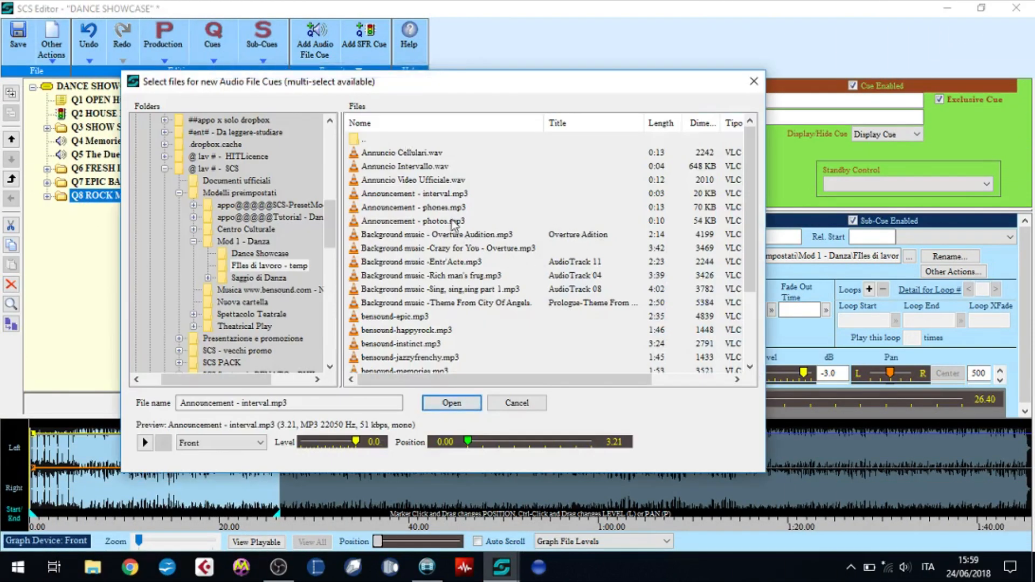
left_click(443, 200)
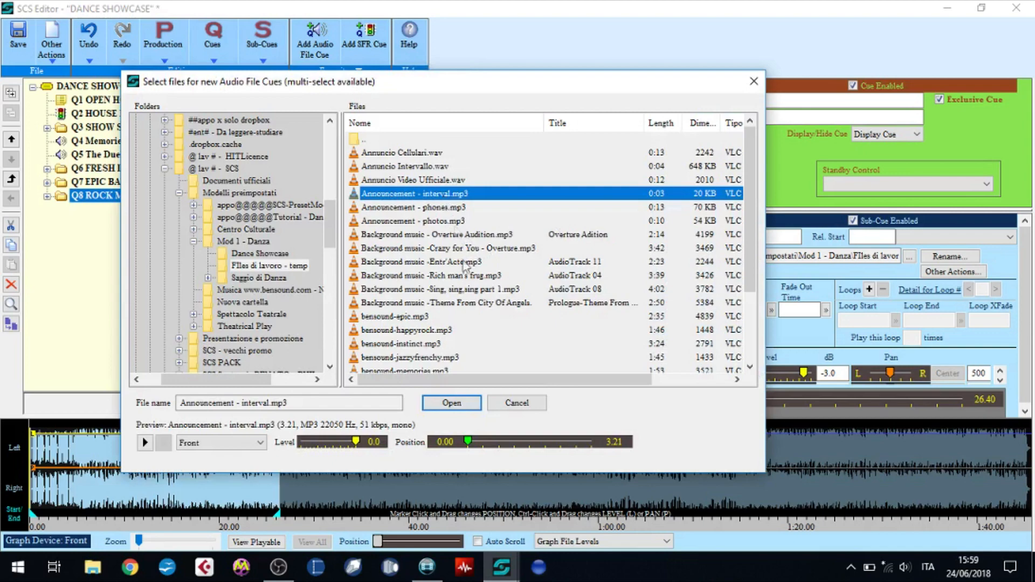
left_click(463, 410)
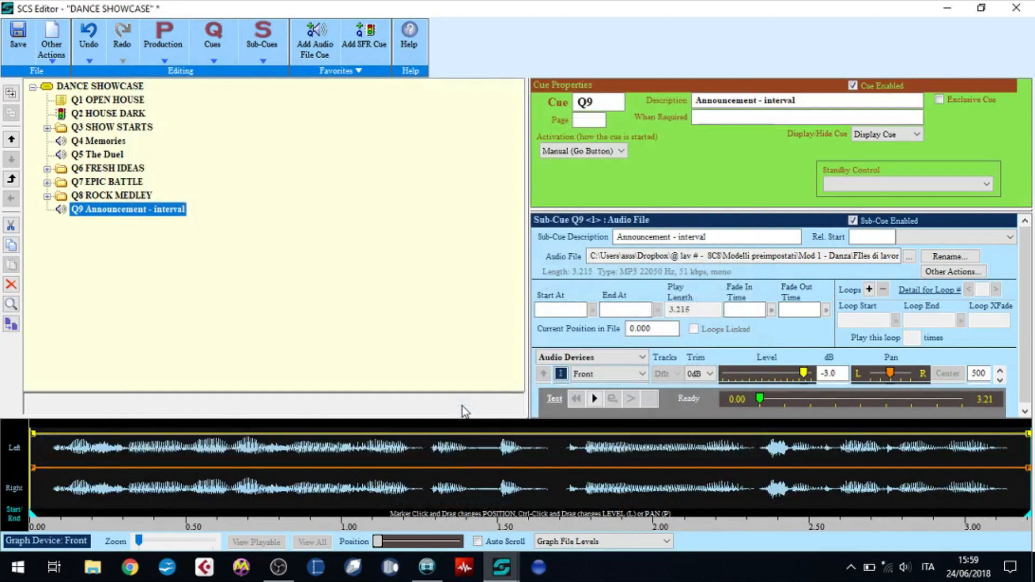
left_click(595, 399)
Step: Add an SFR sub-cue to Q9 that resumes hibernating cue Q1 OPEN HOUSE with fade-in, using a 5-second fade time override
left_click(263, 59)
left_click(306, 133)
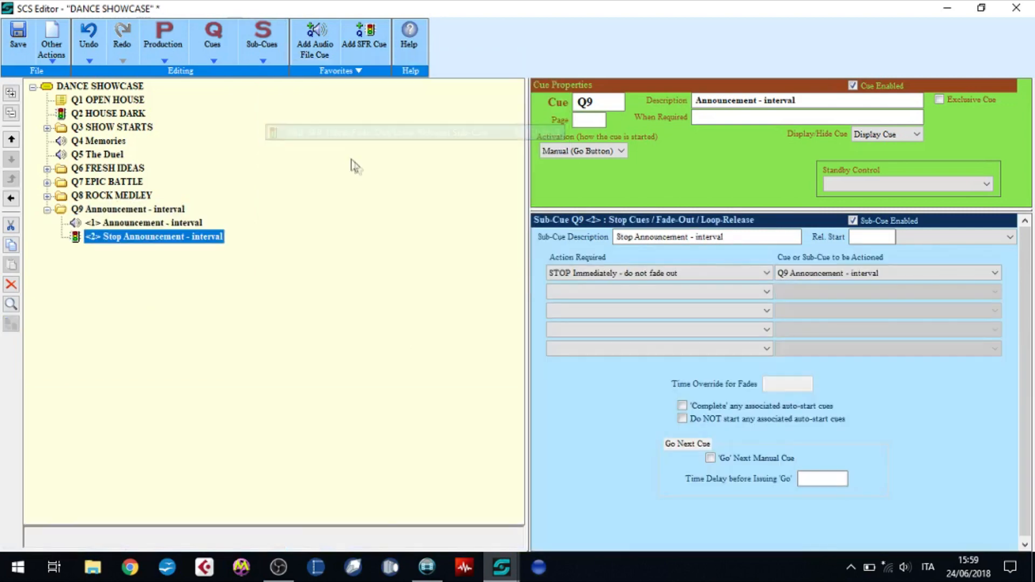
left_click(765, 274)
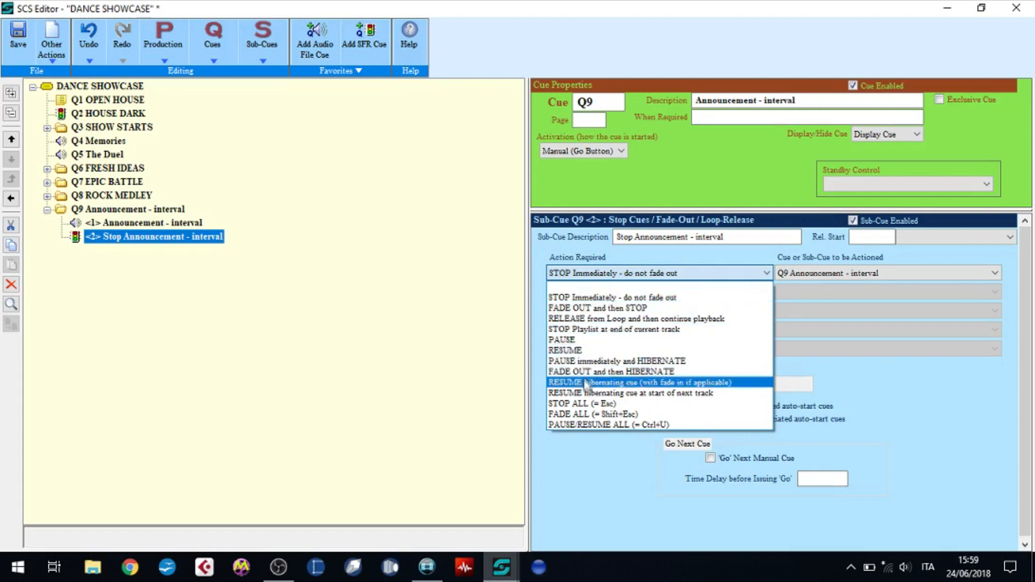
left_click(721, 384)
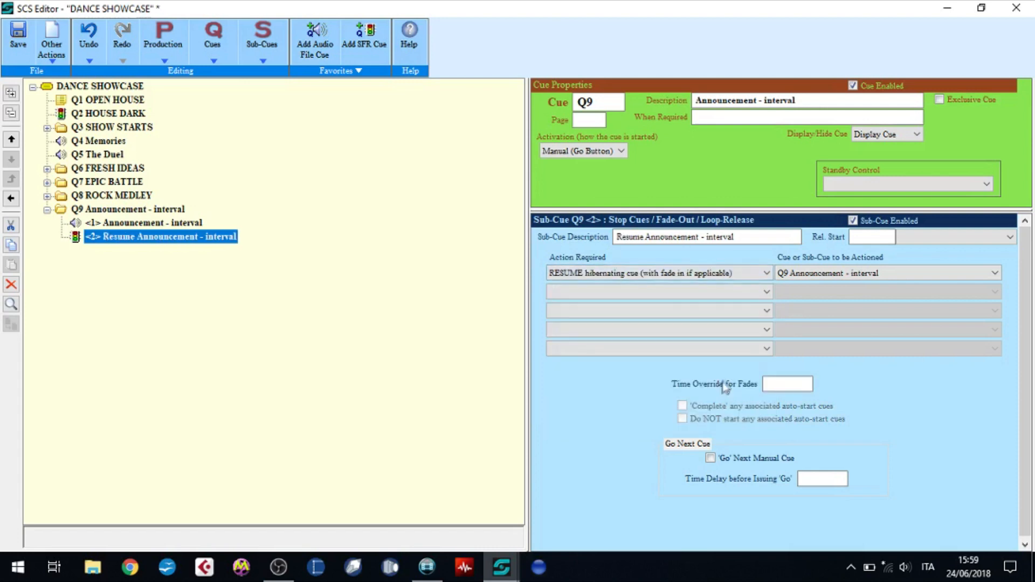
left_click(995, 274)
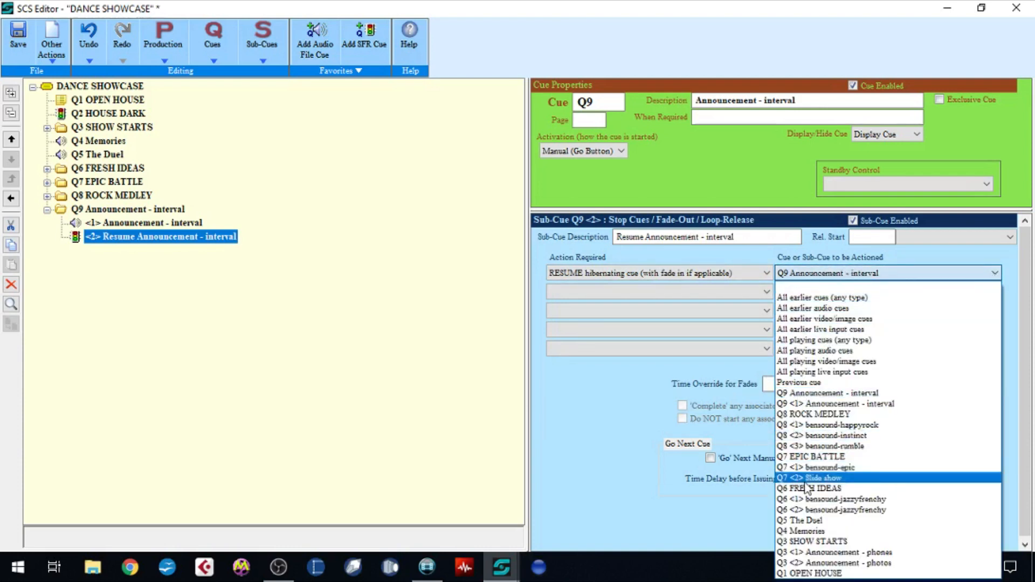
left_click(823, 574)
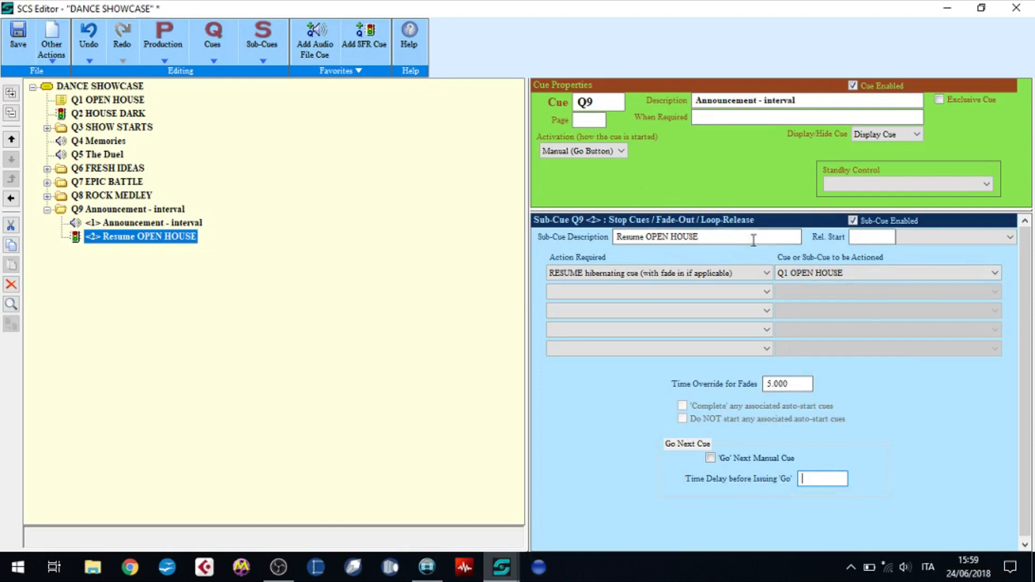
Step: Set the Resume OPEN HOUSE sub-cue to start 0 seconds after the end of the previous sub-cue
left_click(868, 237)
type("0")
left_click(998, 238)
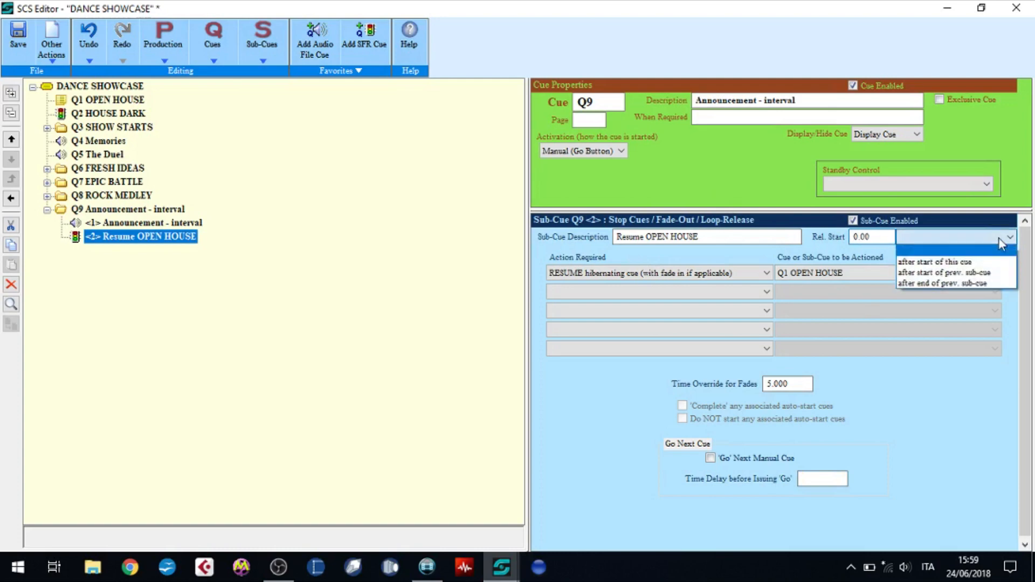
left_click(960, 285)
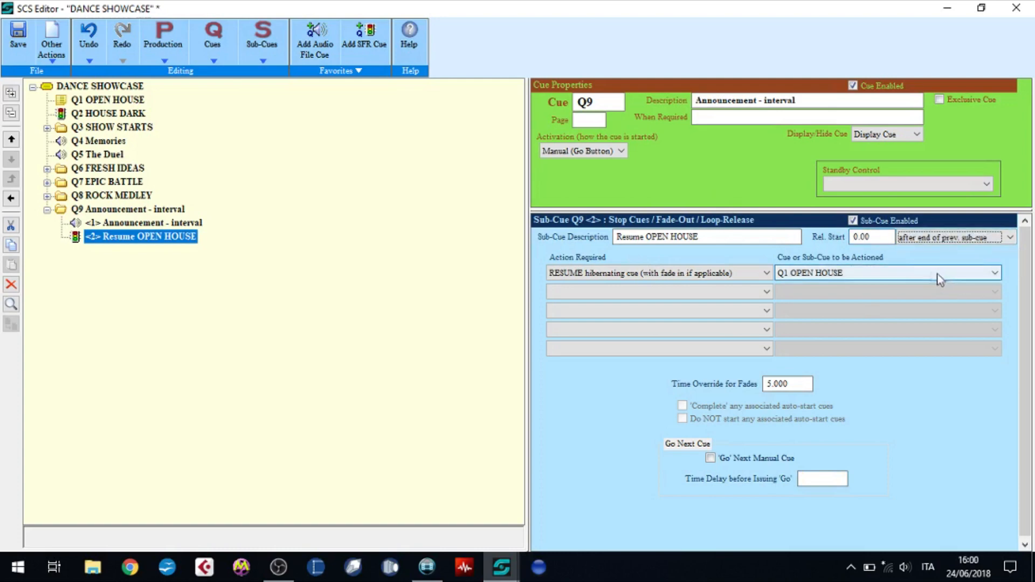